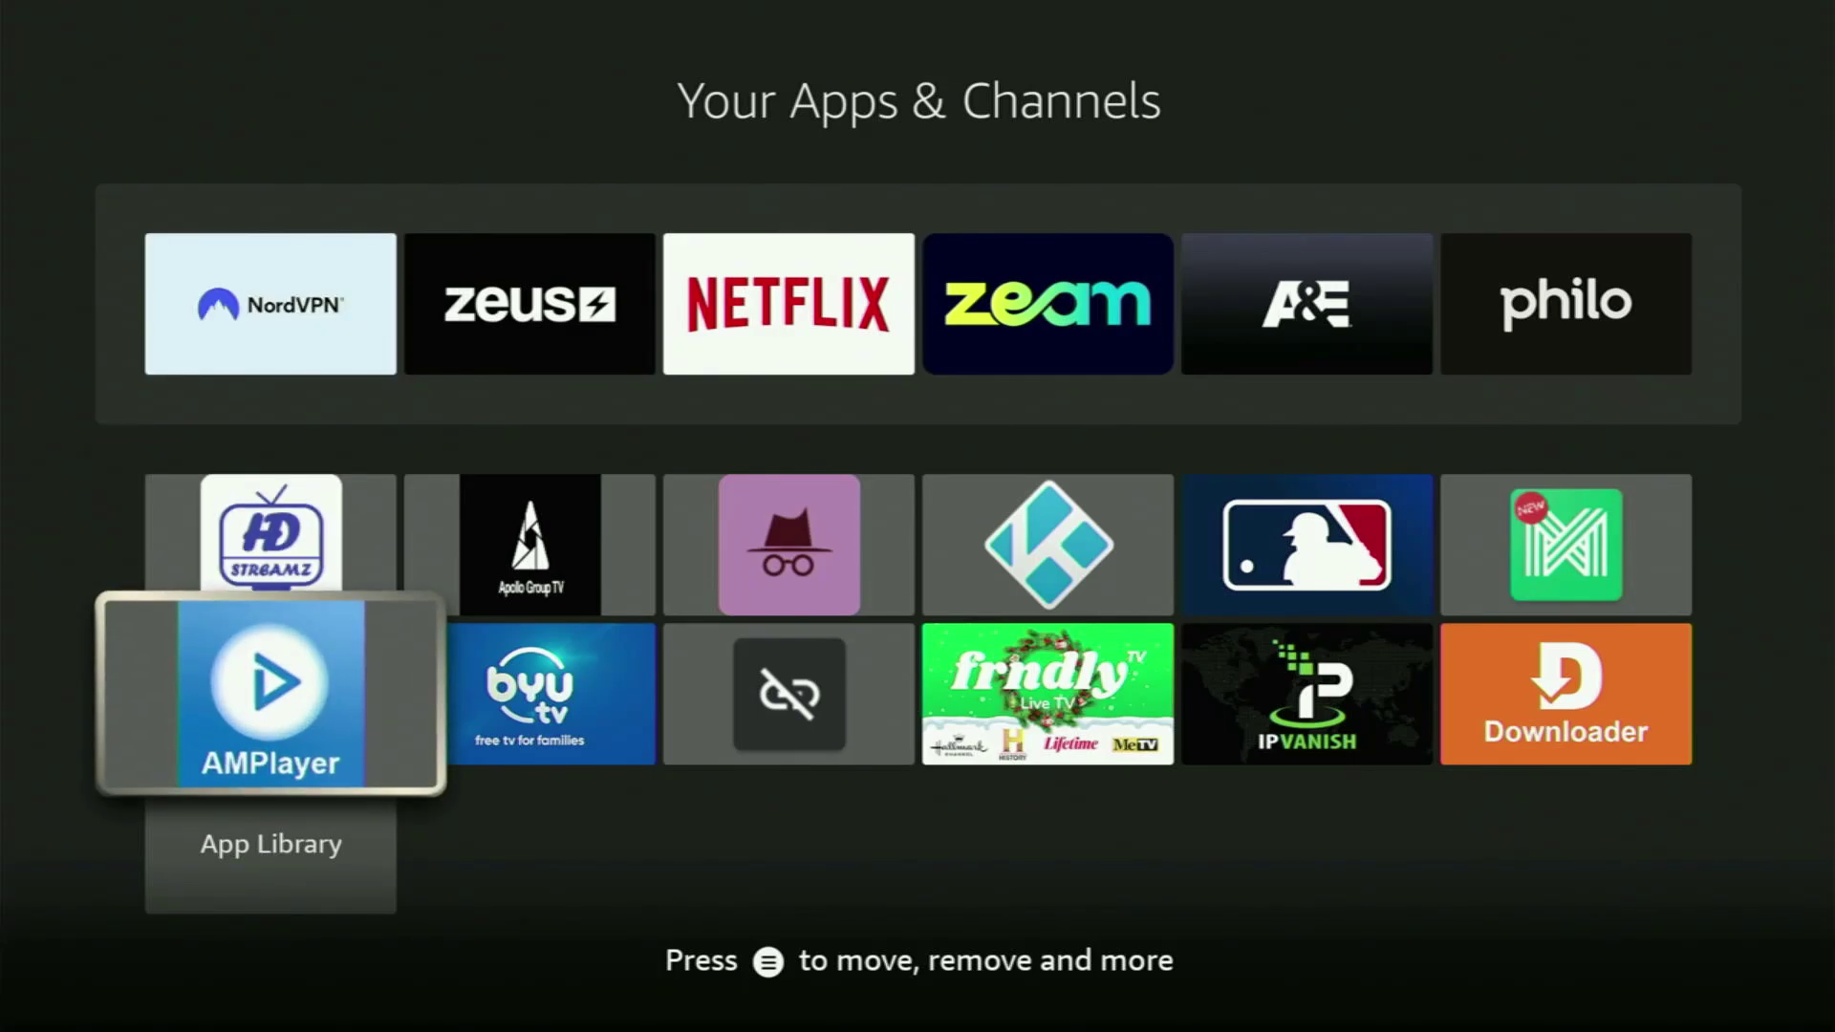
- Look through the installed apps and channels, including Downloader, IPVanish and Unlinked
key(Right)
key(Right)
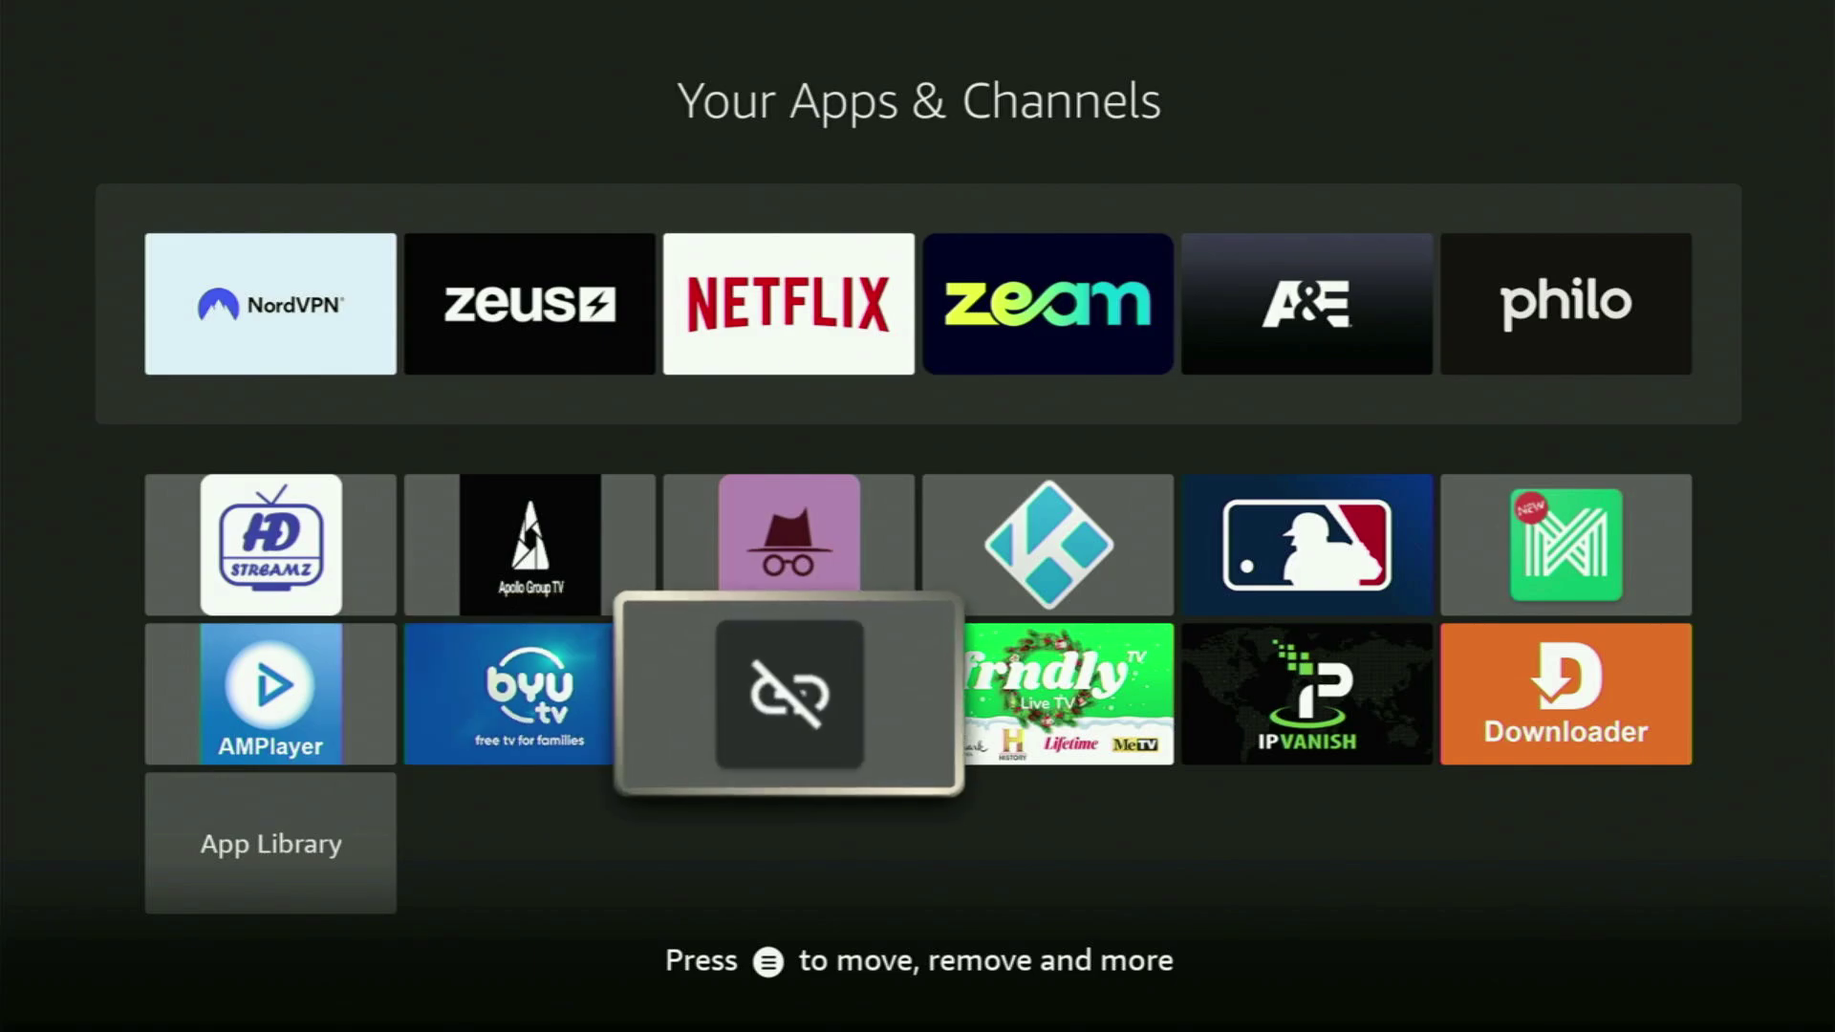
key(Up)
key(Right)
key(Right)
key(Right)
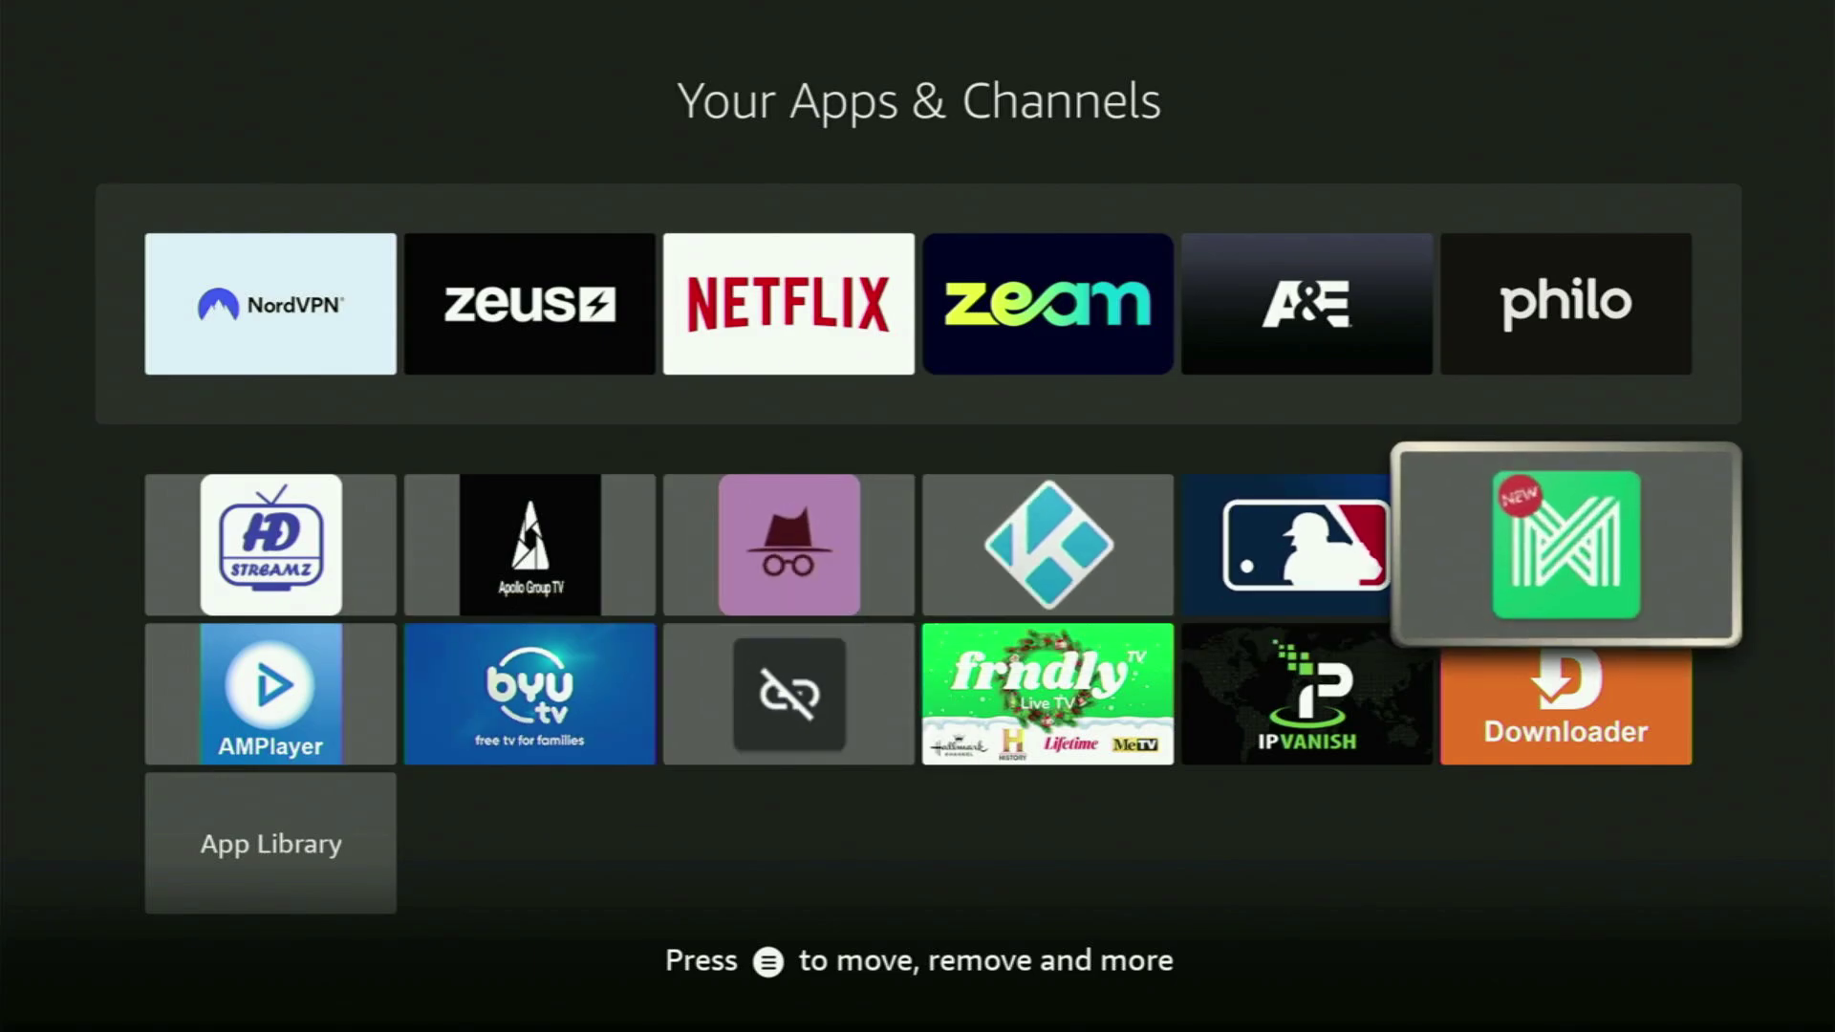
key(Down)
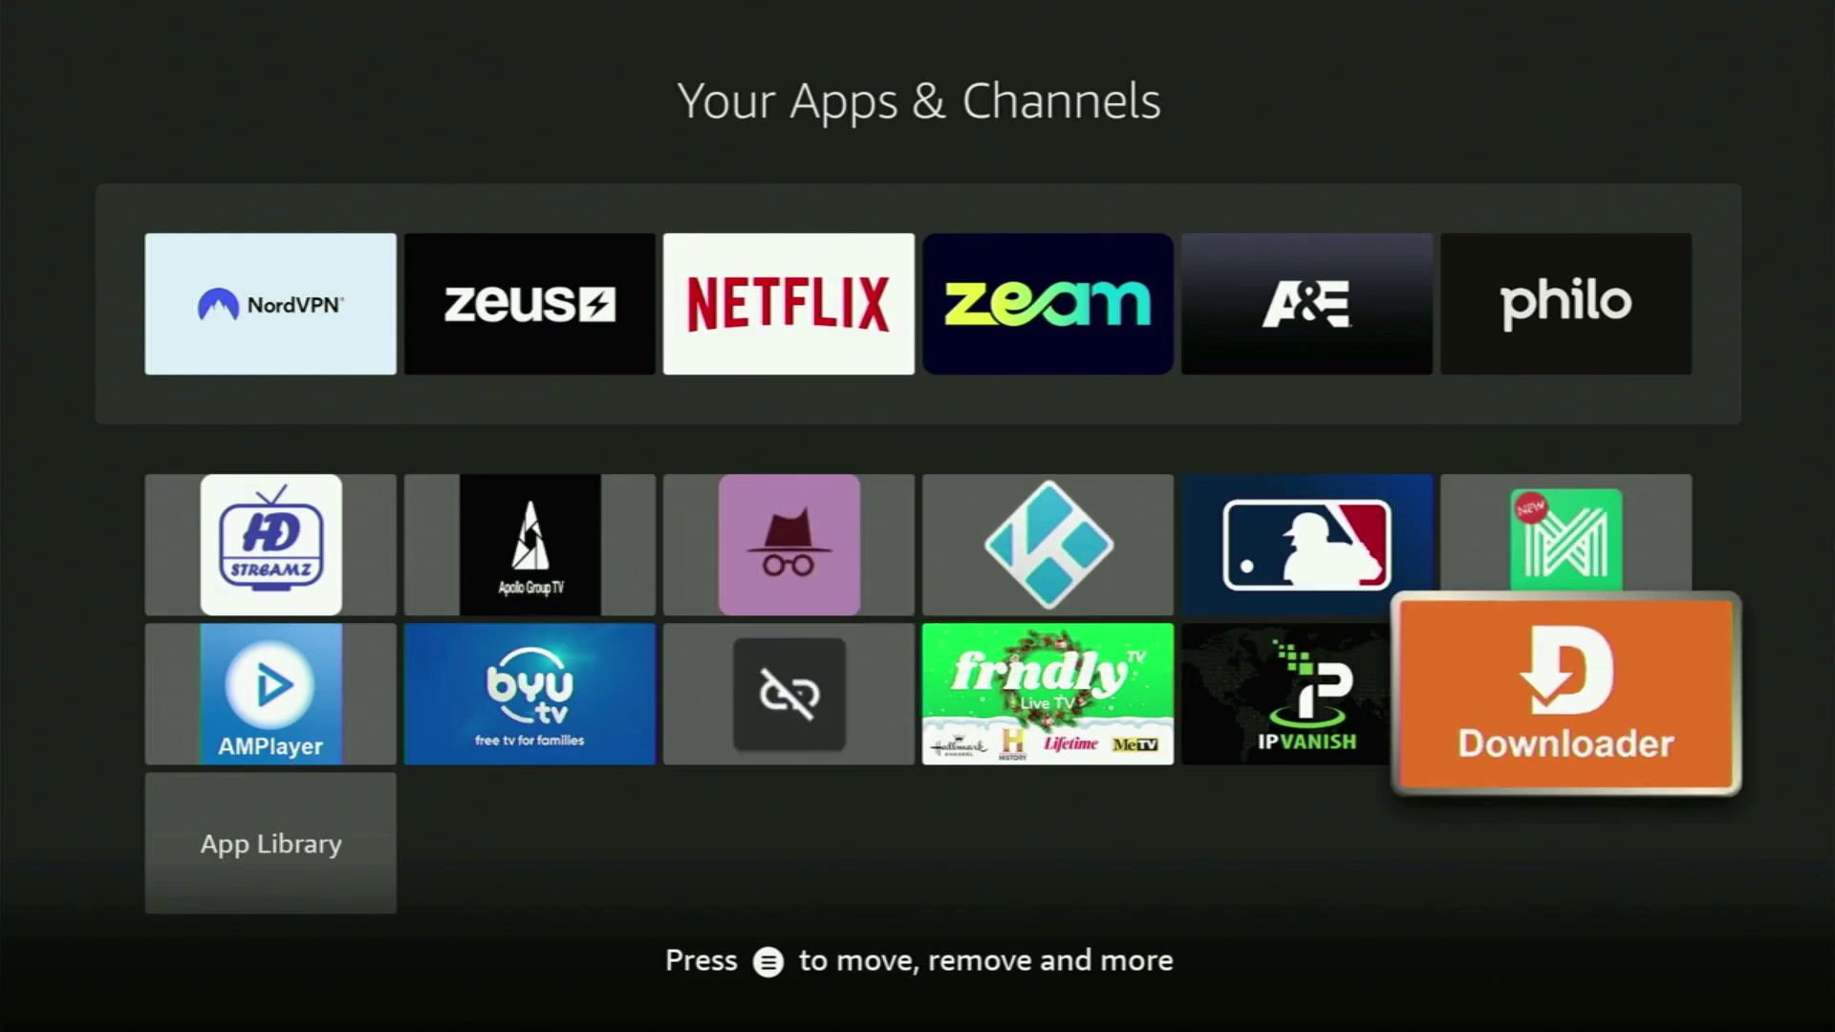
key(Left)
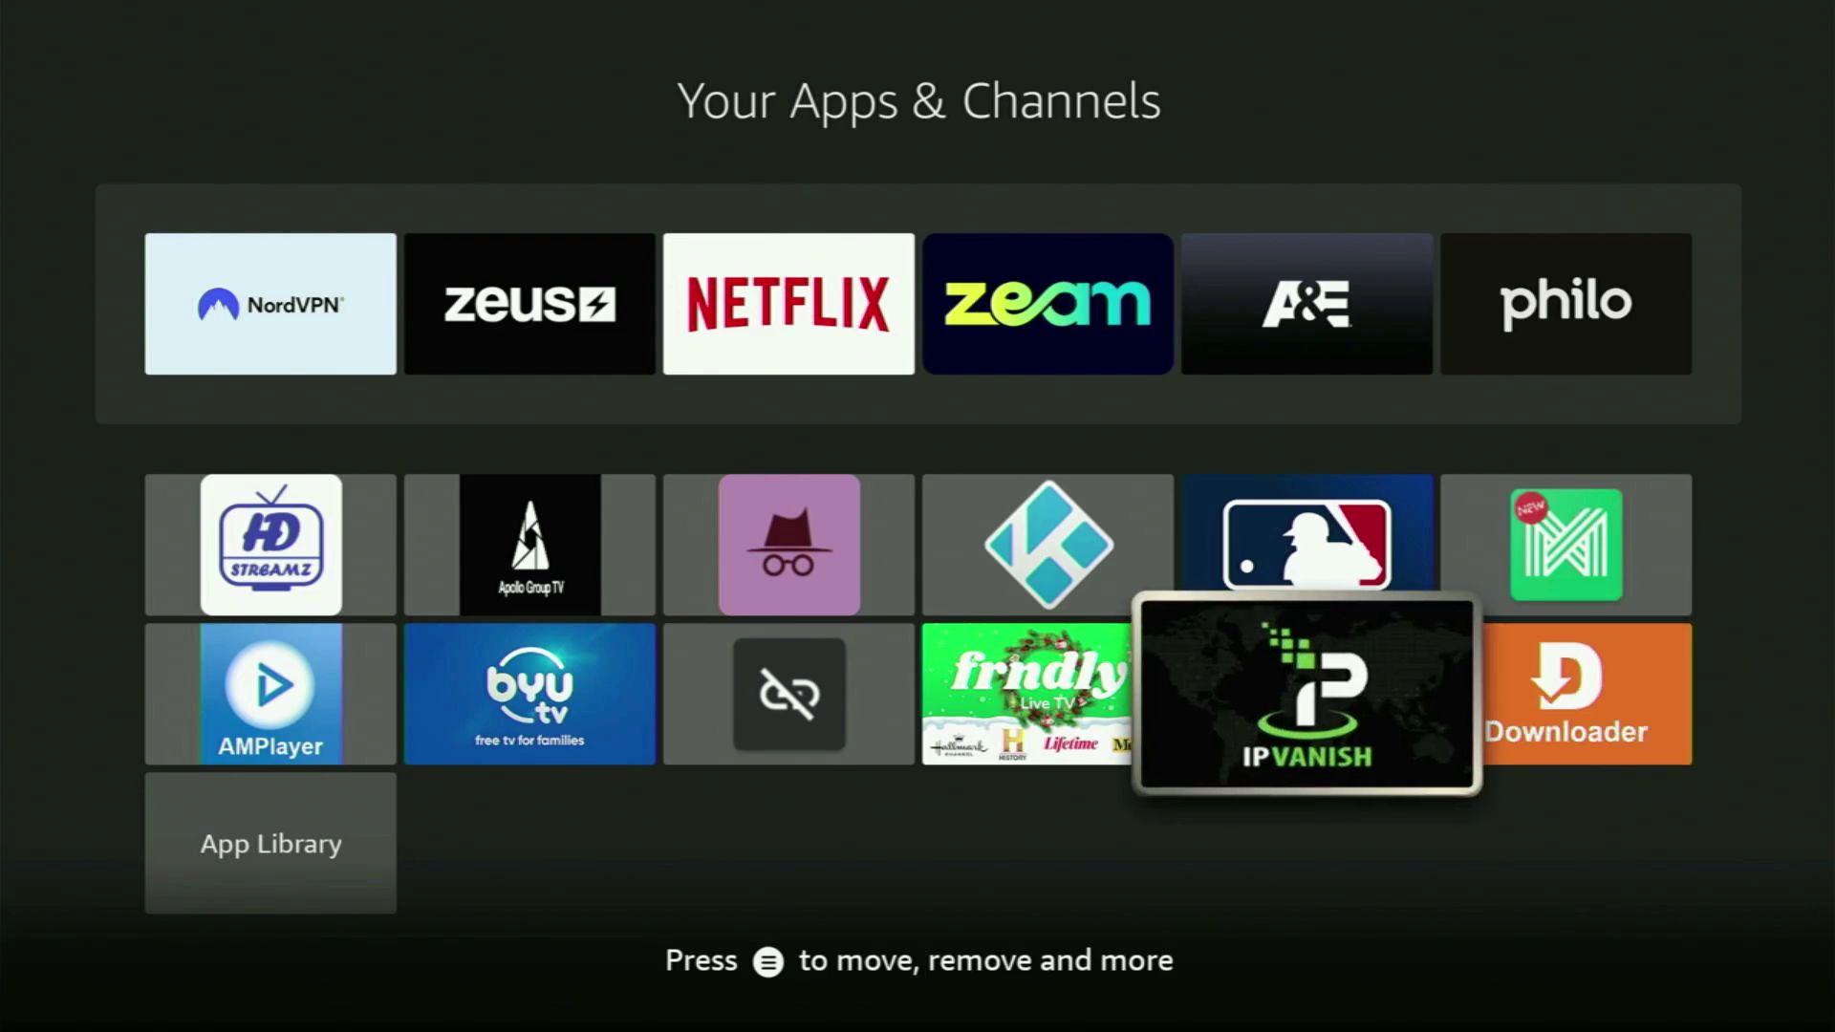
key(Left)
key(Left)
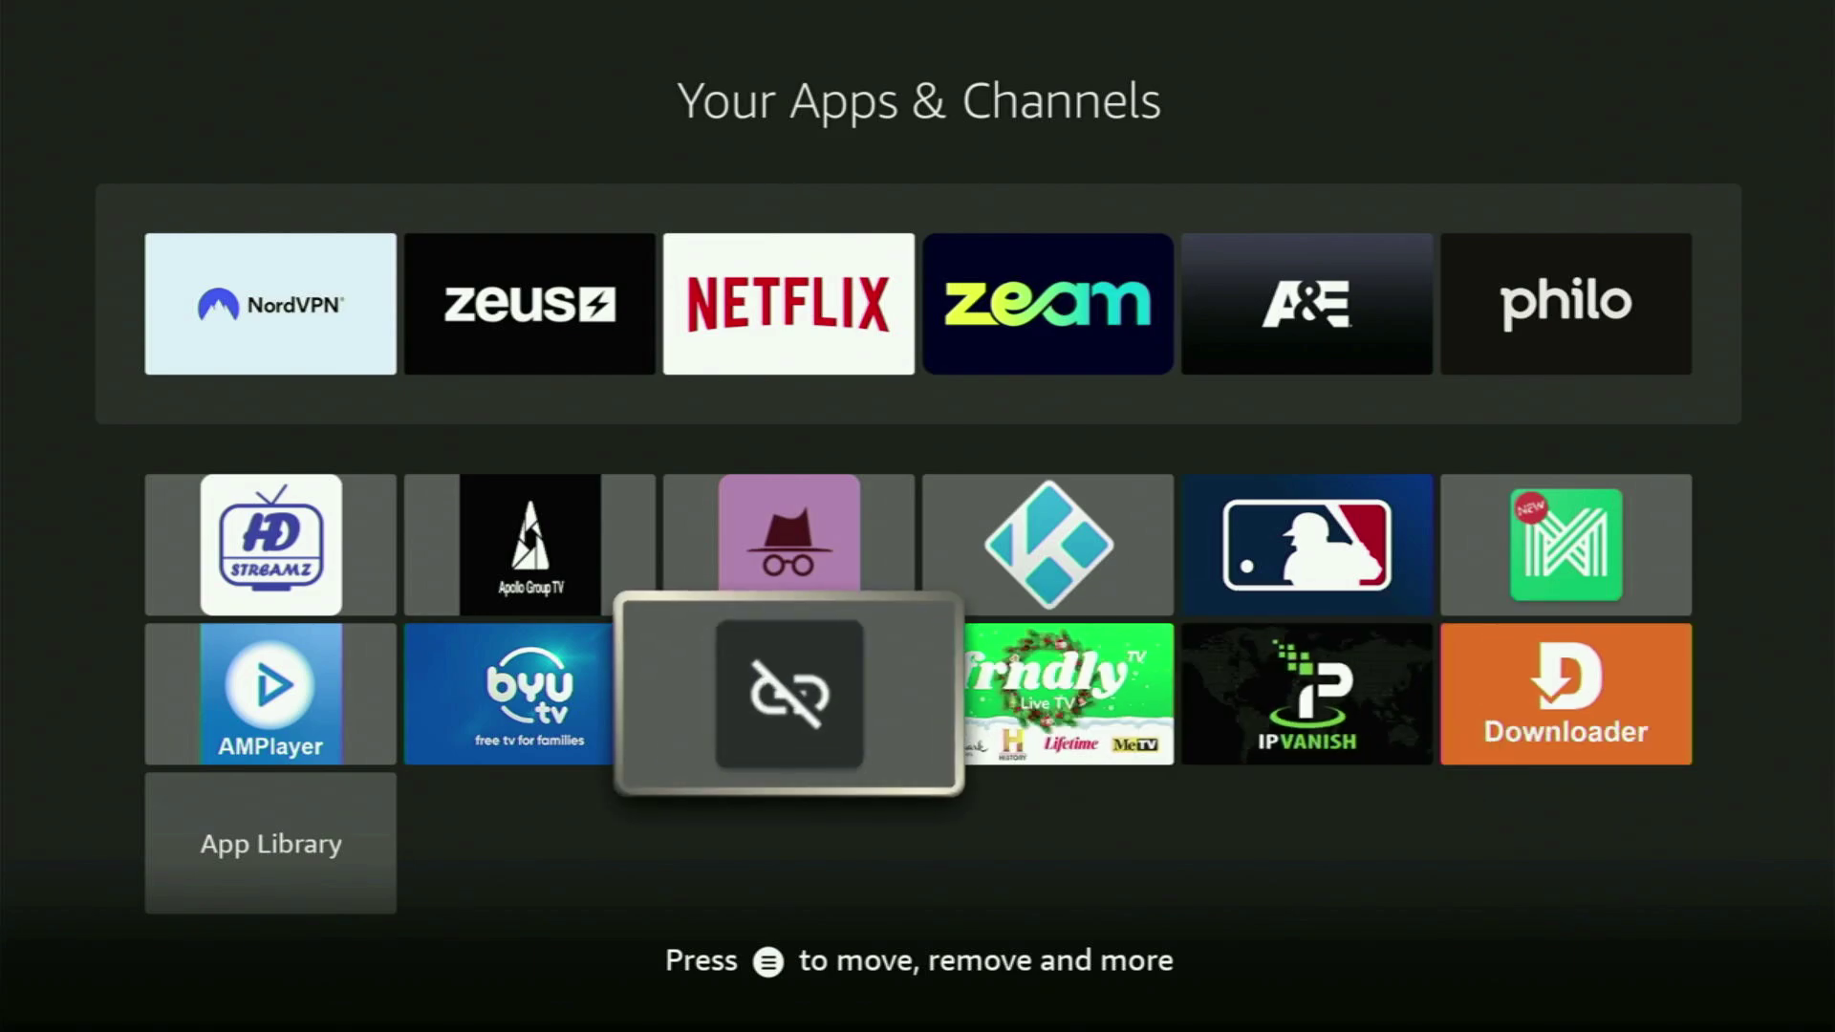
- Return to the home screen and open the search text entry
key(Home)
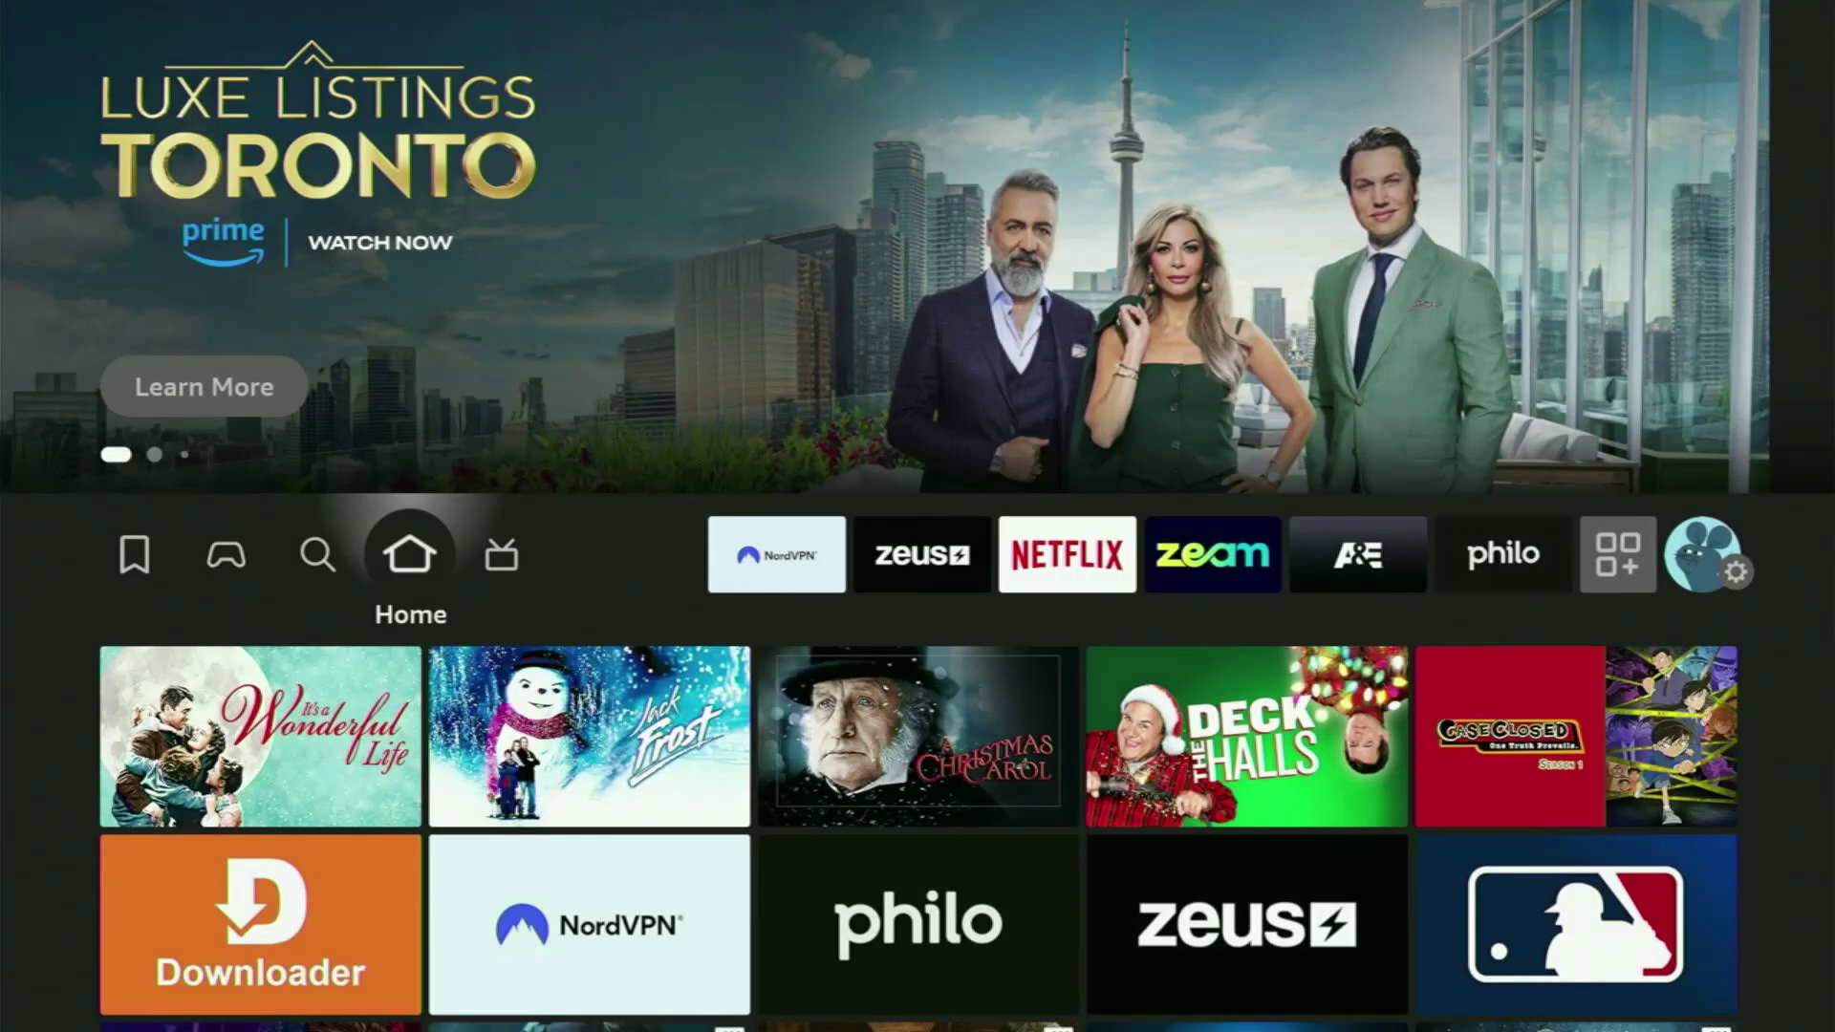
key(Left)
key(Down)
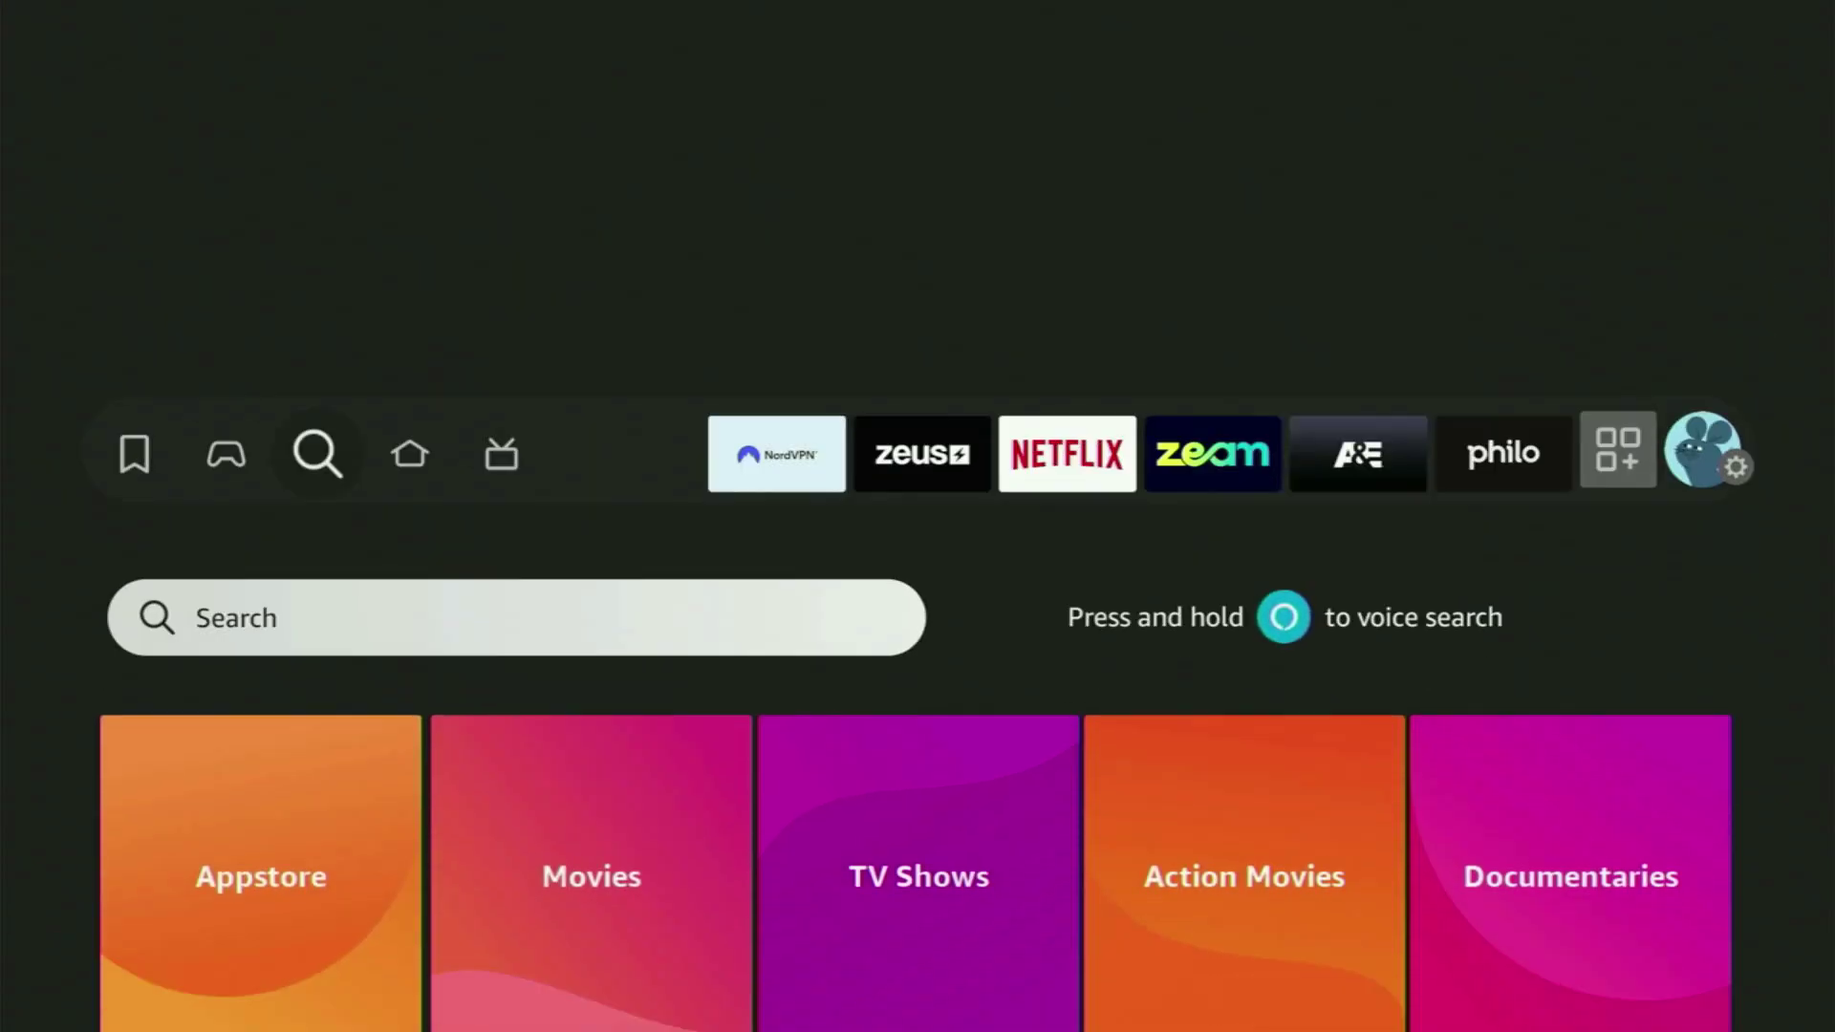
key(Return)
- Search for "Do" and choose the Downloader suggestion
key(Right)
key(Right)
key(Right)
key(Return)
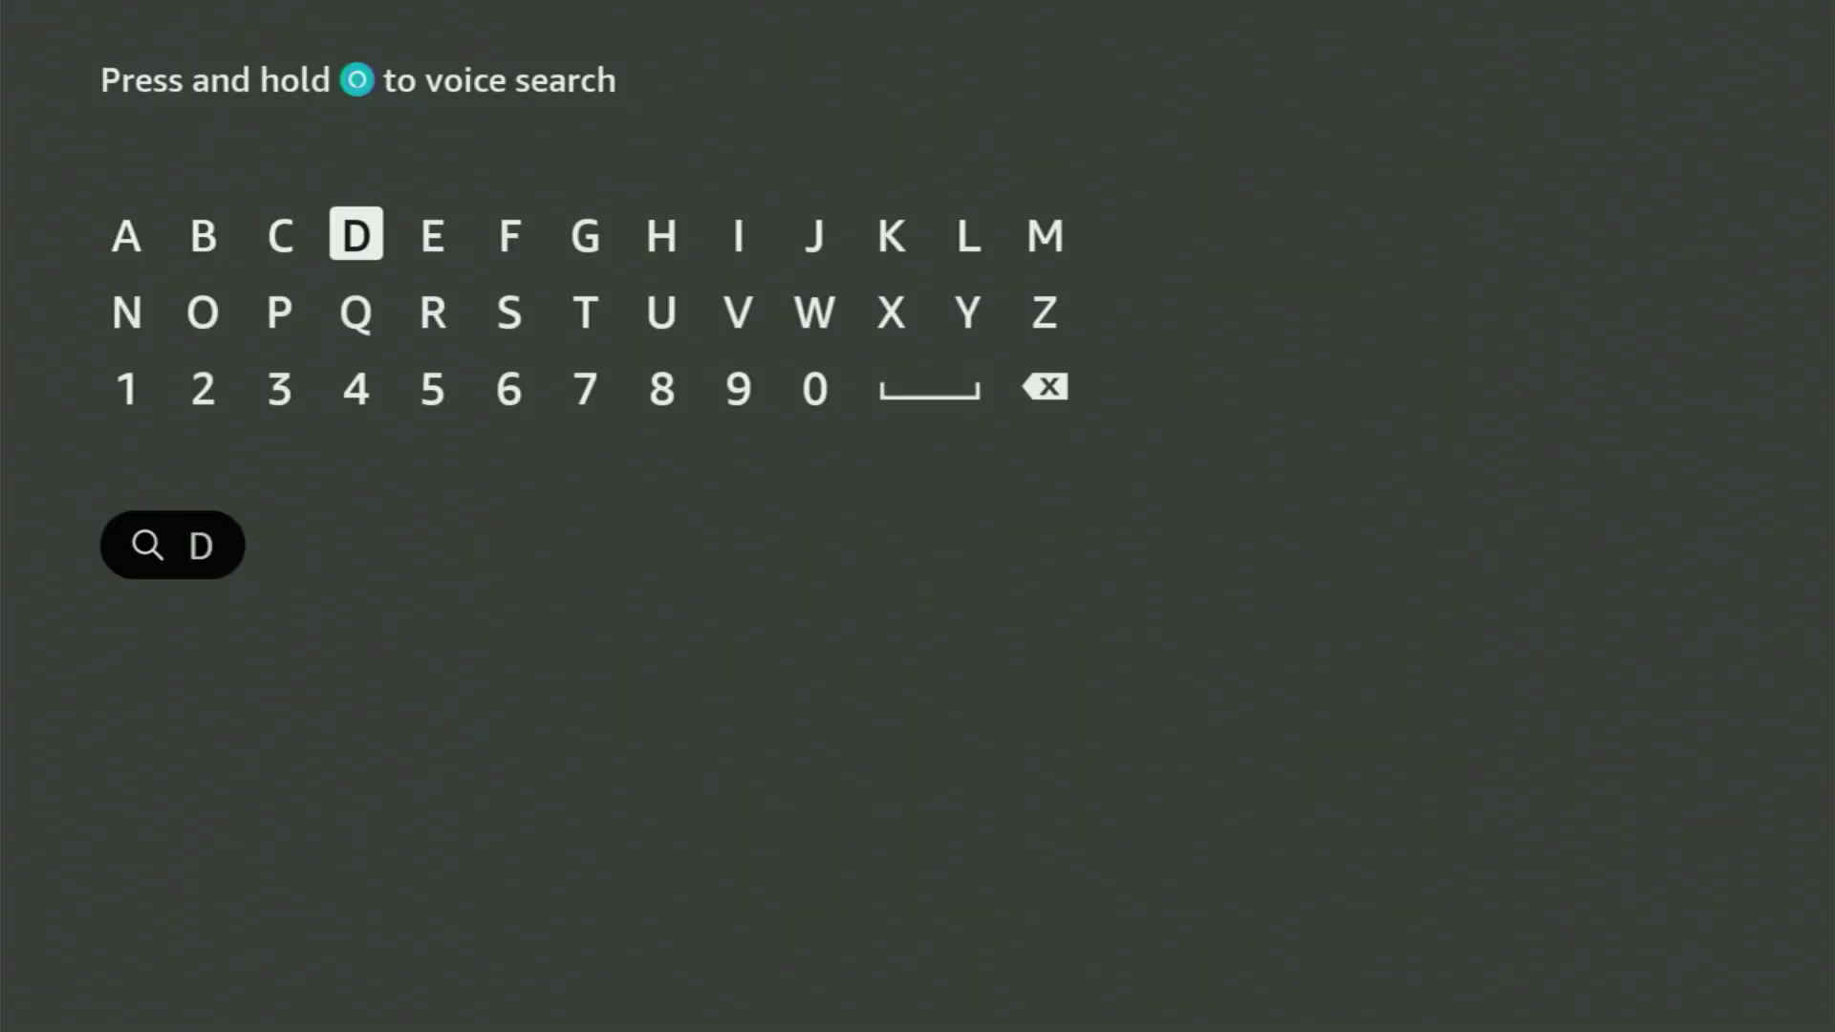
key(Down)
key(Left)
key(Left)
key(Return)
key(Down)
key(Down)
key(Down)
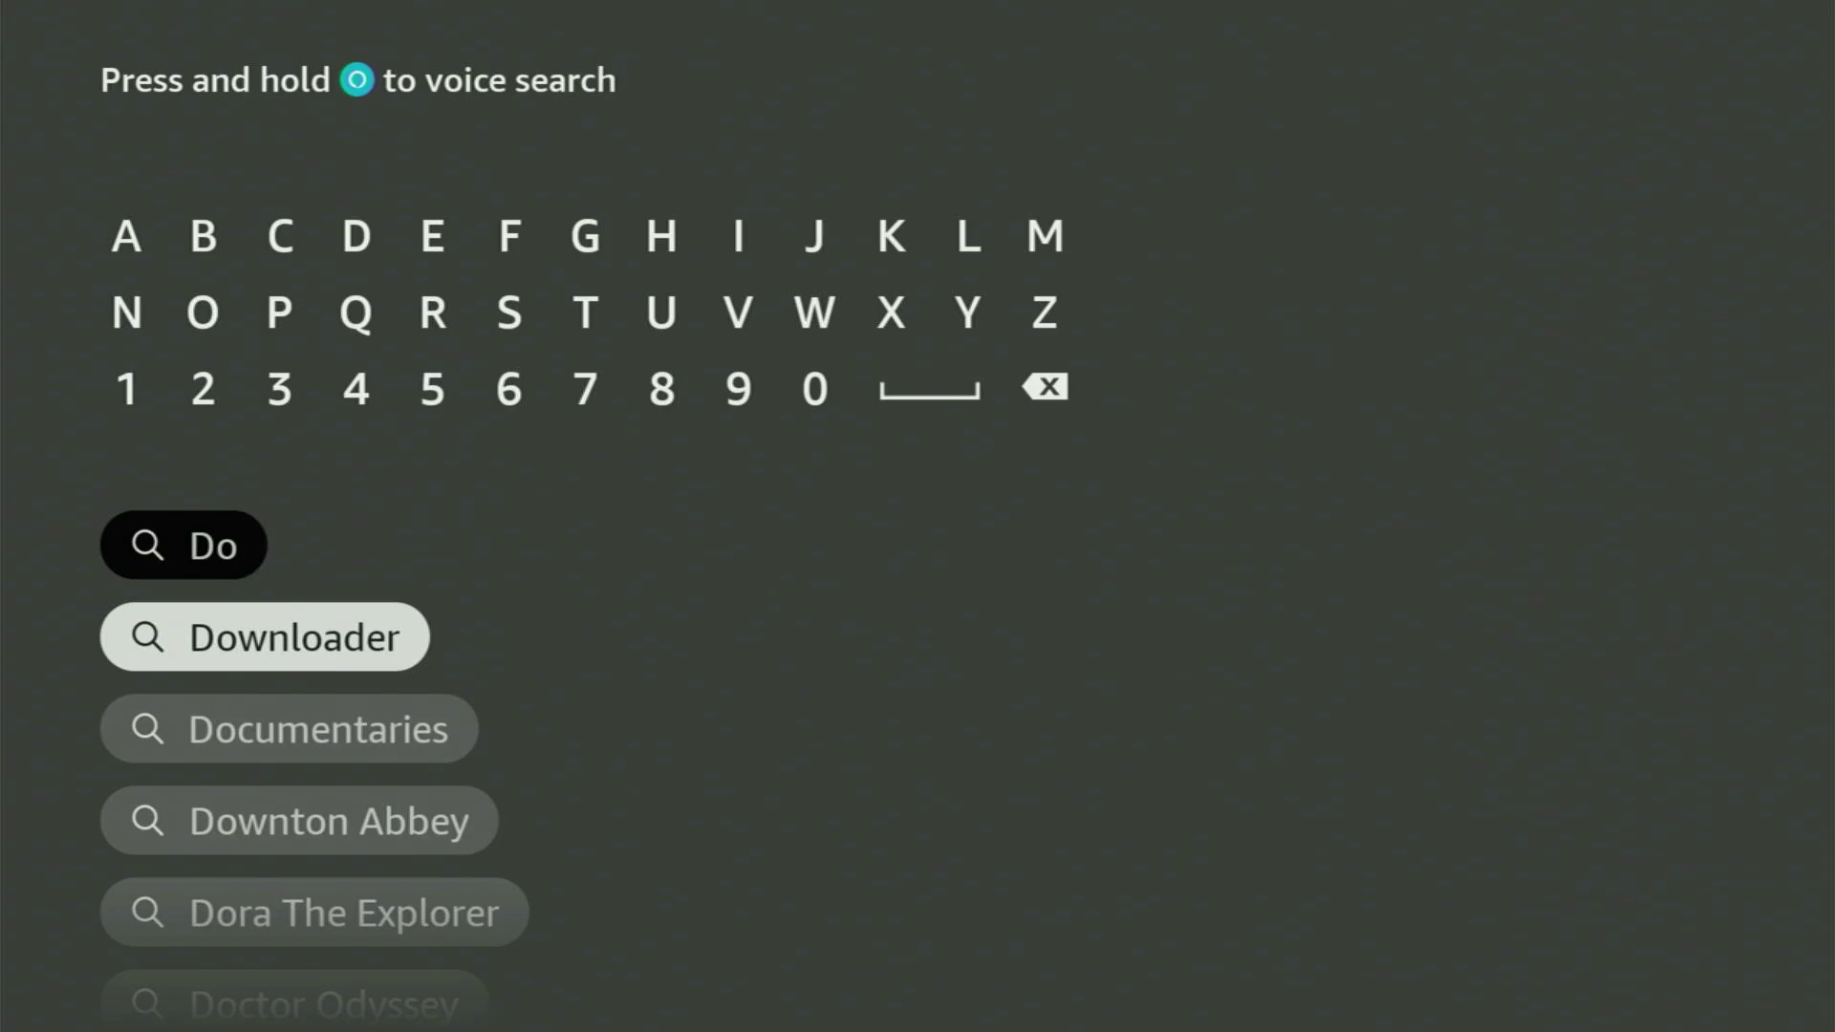
key(Return)
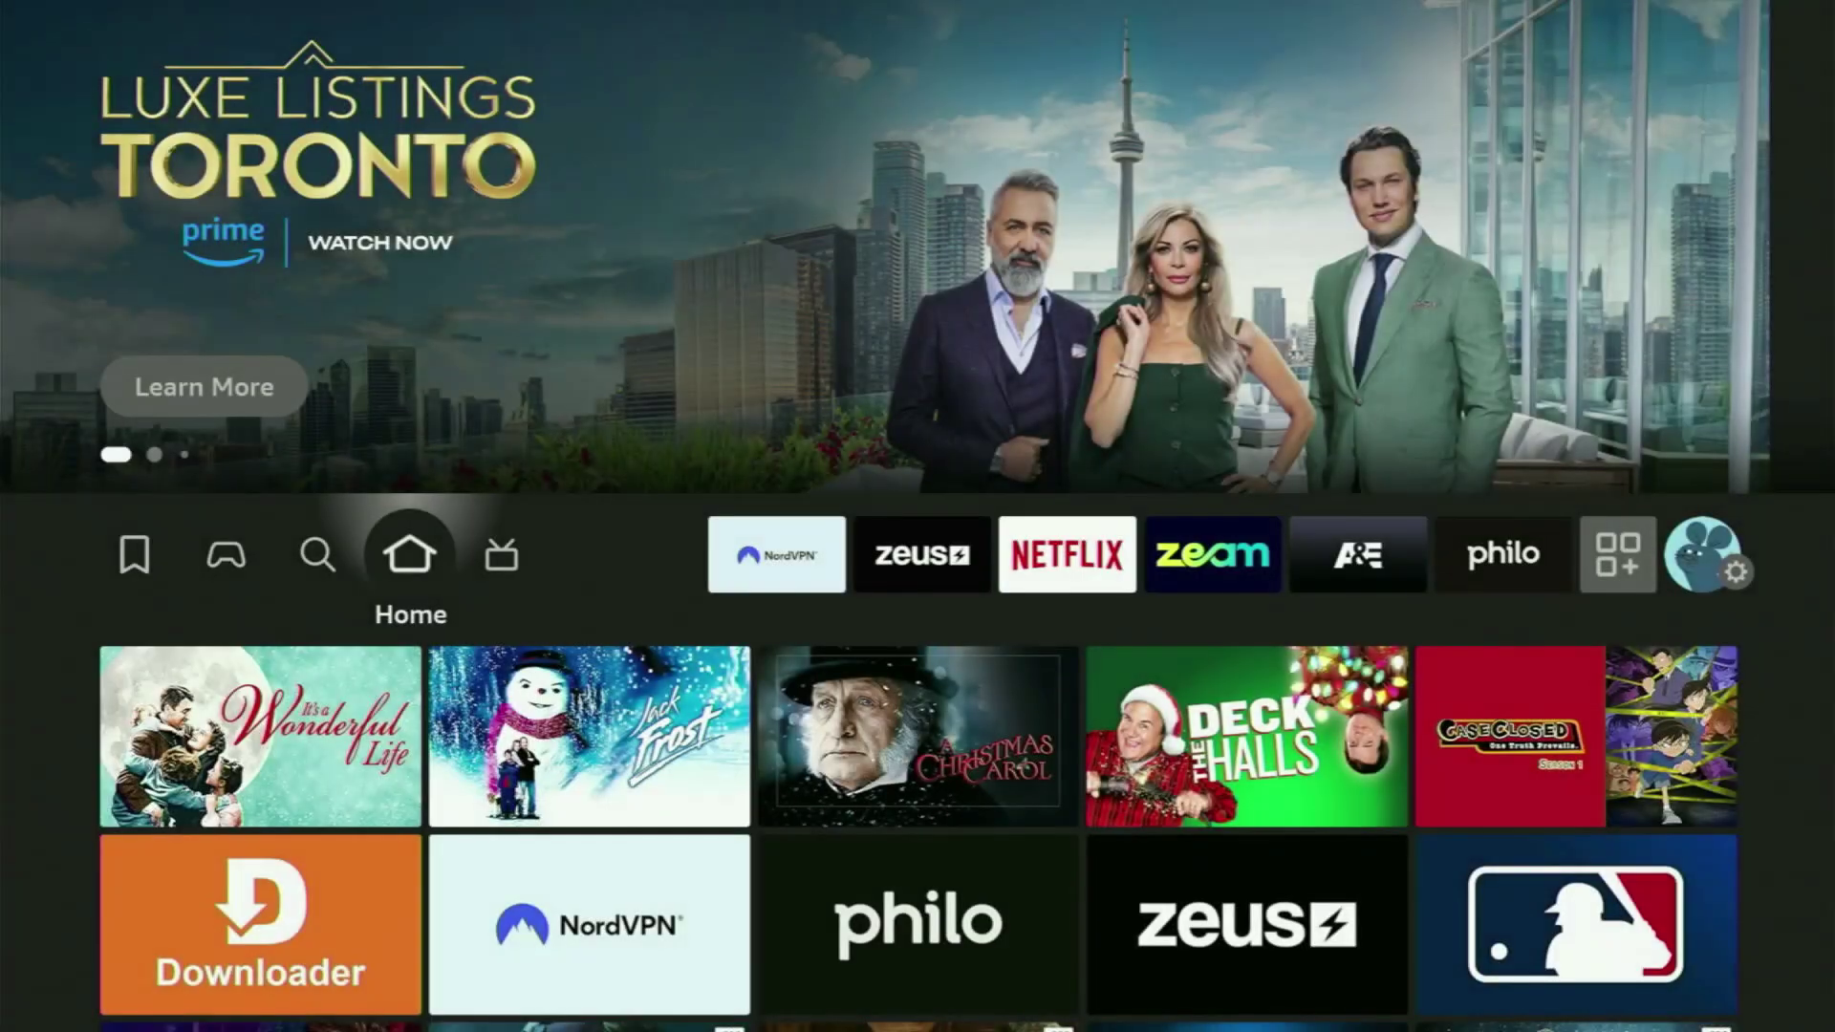
key(Down)
key(Down)
key(Down)
key(Down)
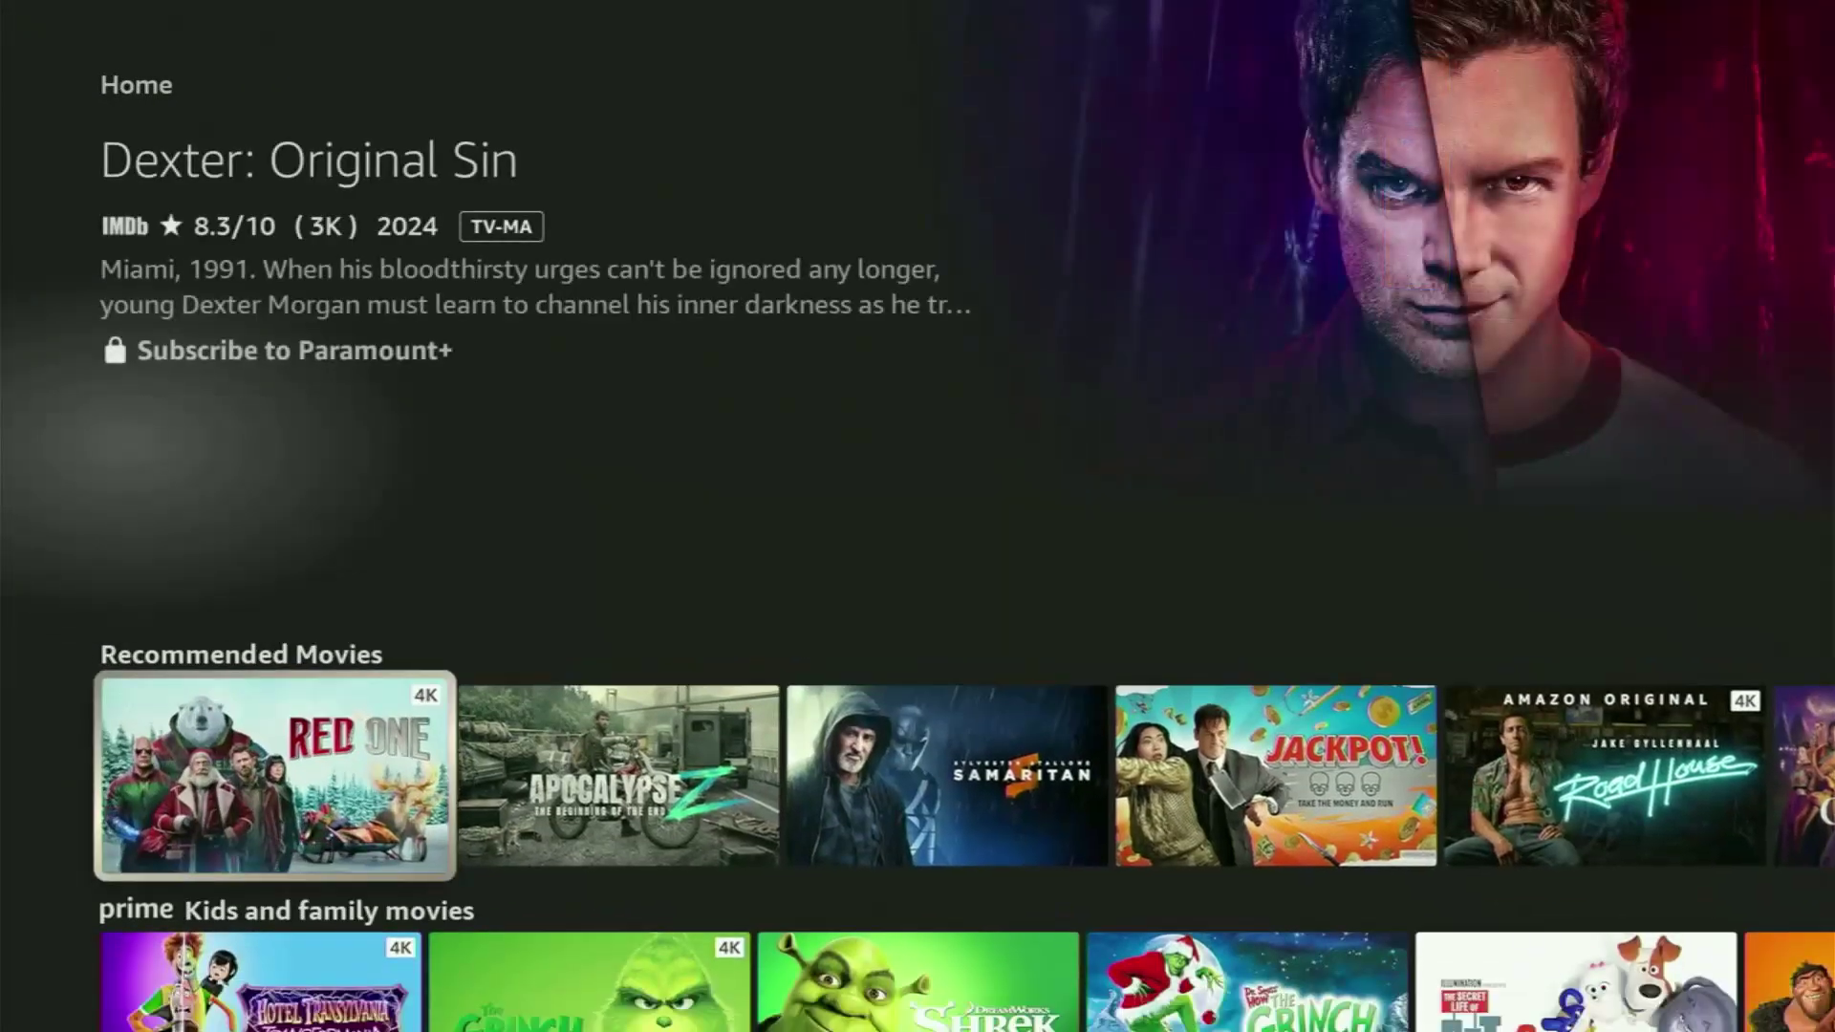
key(Down)
key(Up)
key(Up)
key(Up)
key(Down)
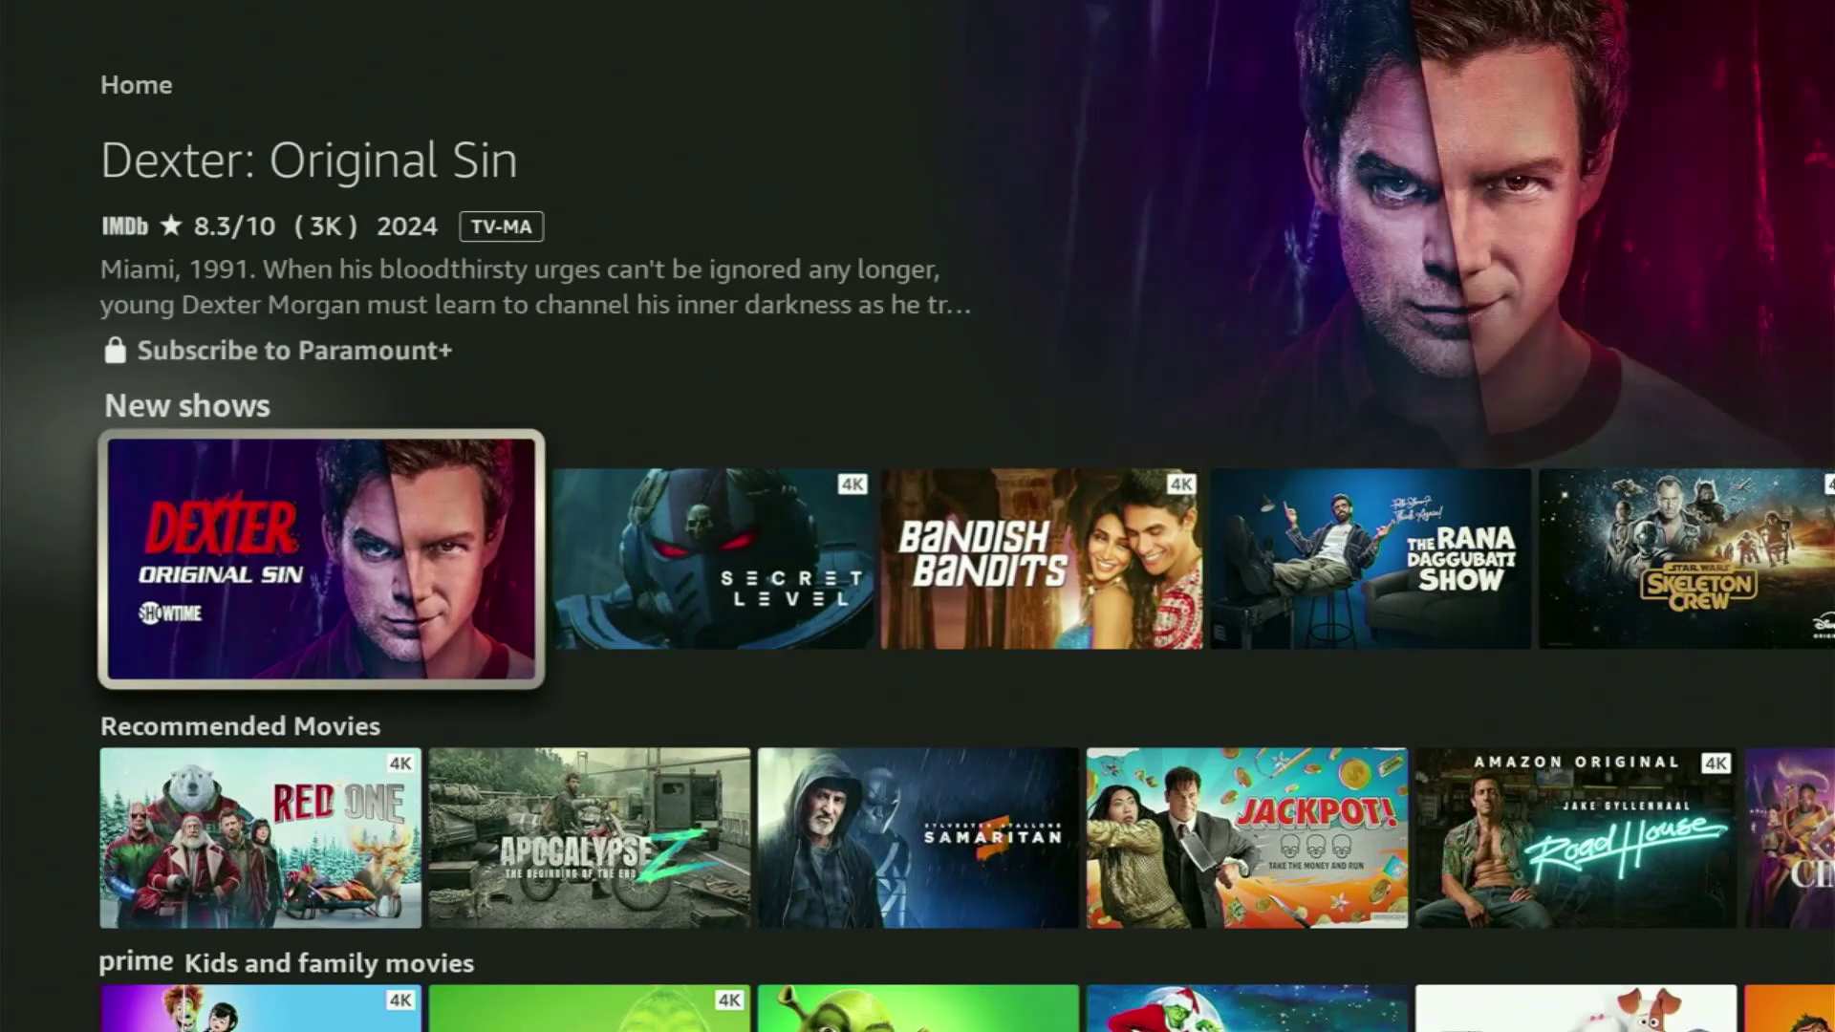
- Go back up to the home screen's navigation bar and bring up the device settings
key(Up)
key(Up)
key(Up)
key(Right)
key(Right)
key(Right)
key(Right)
key(Right)
key(Right)
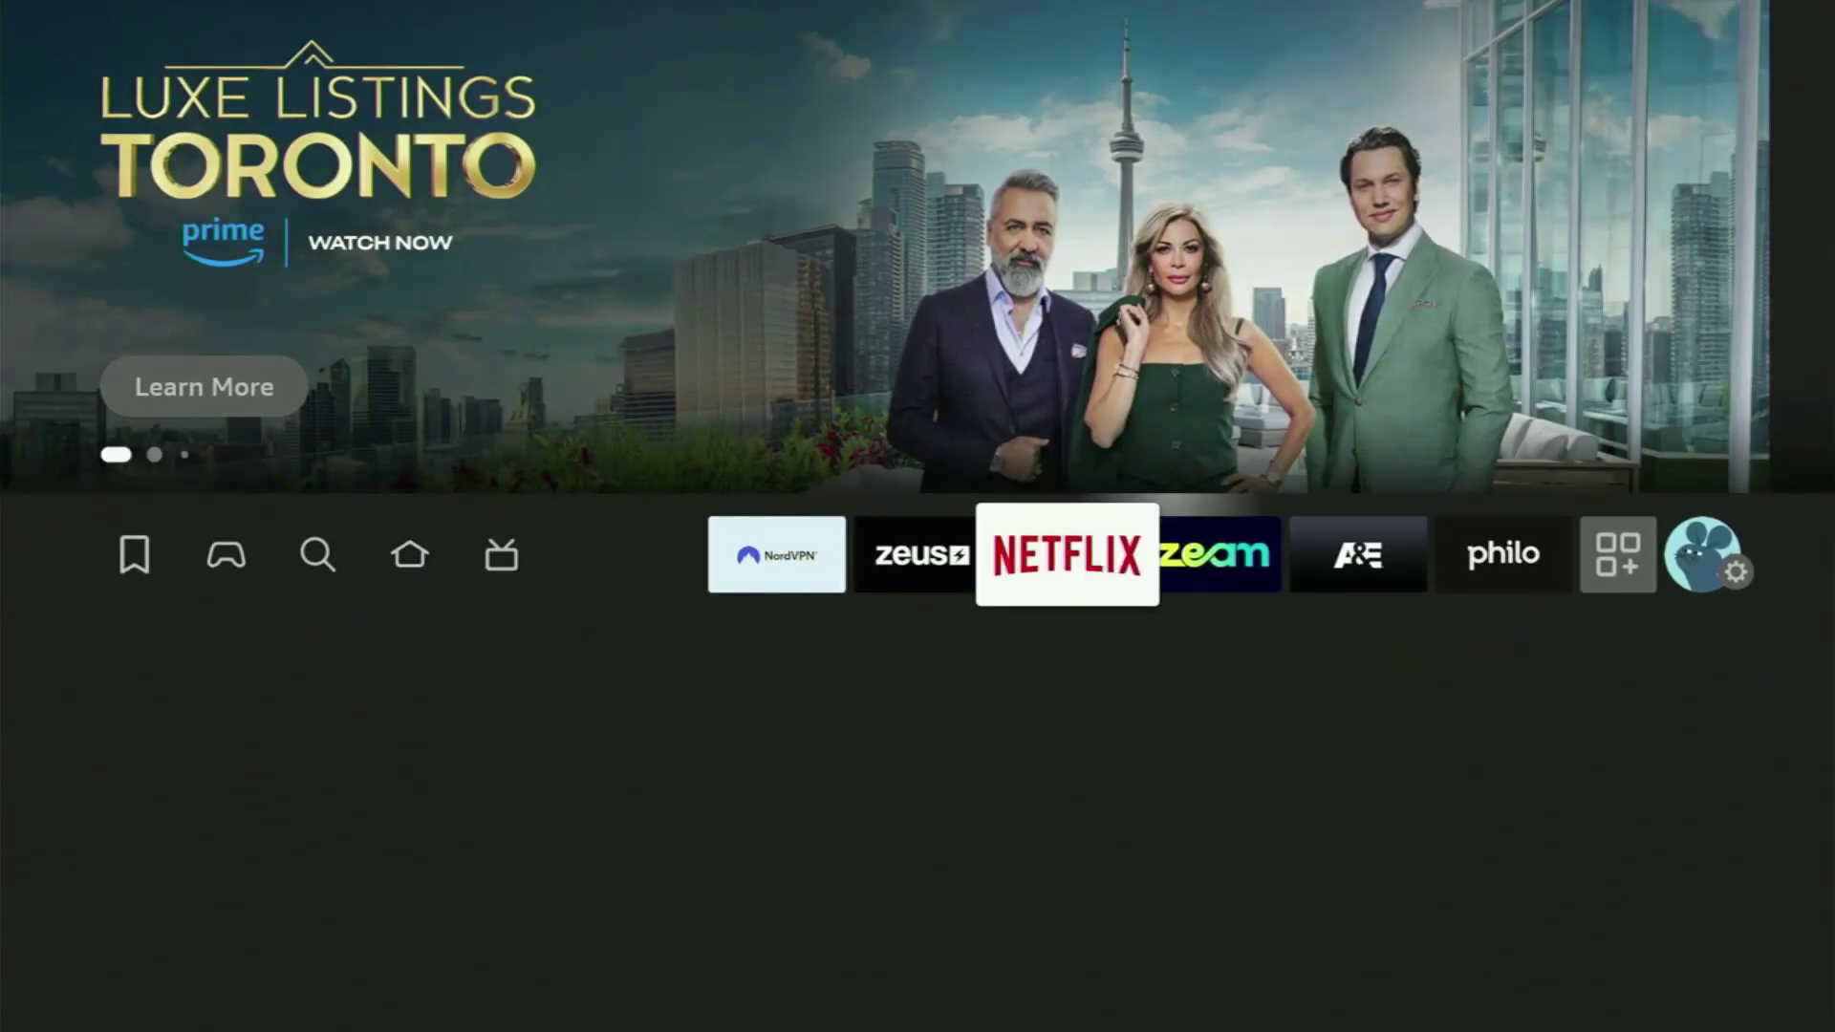
key(Right)
key(Right)
key(Right)
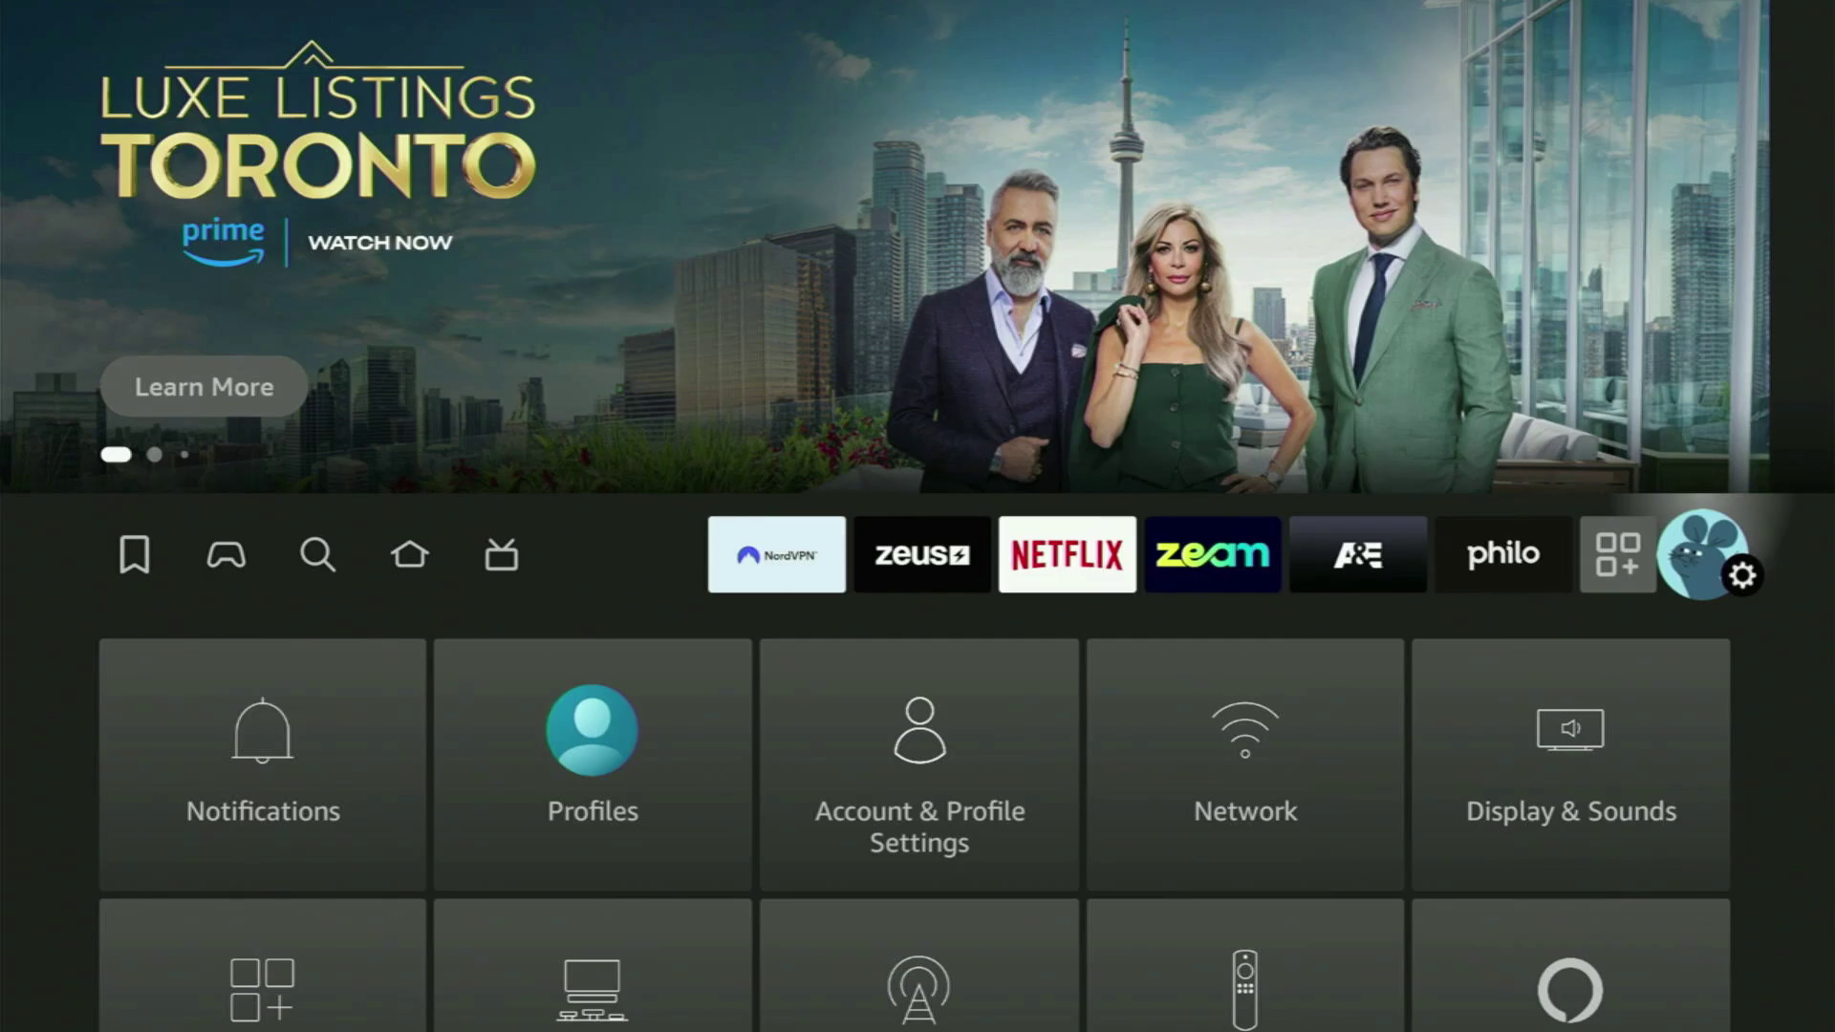
- Open the My Fire TV settings
key(Down)
key(Down)
key(Down)
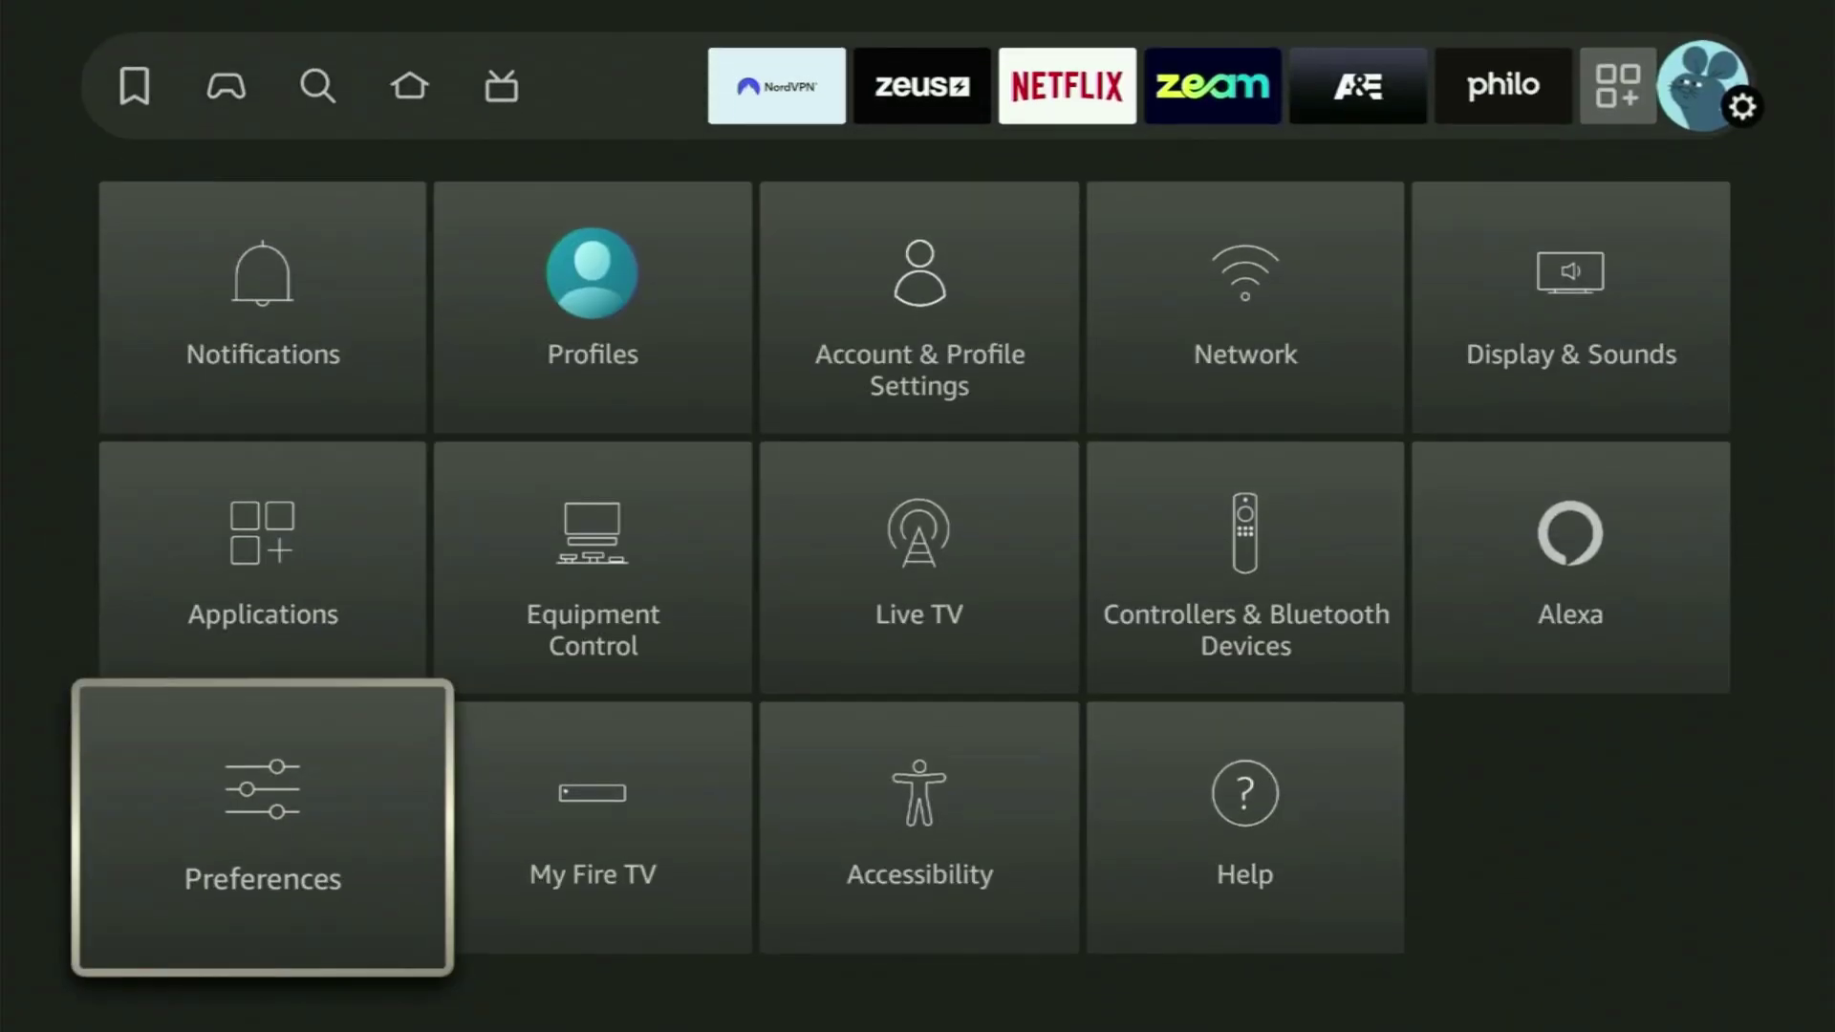
key(Right)
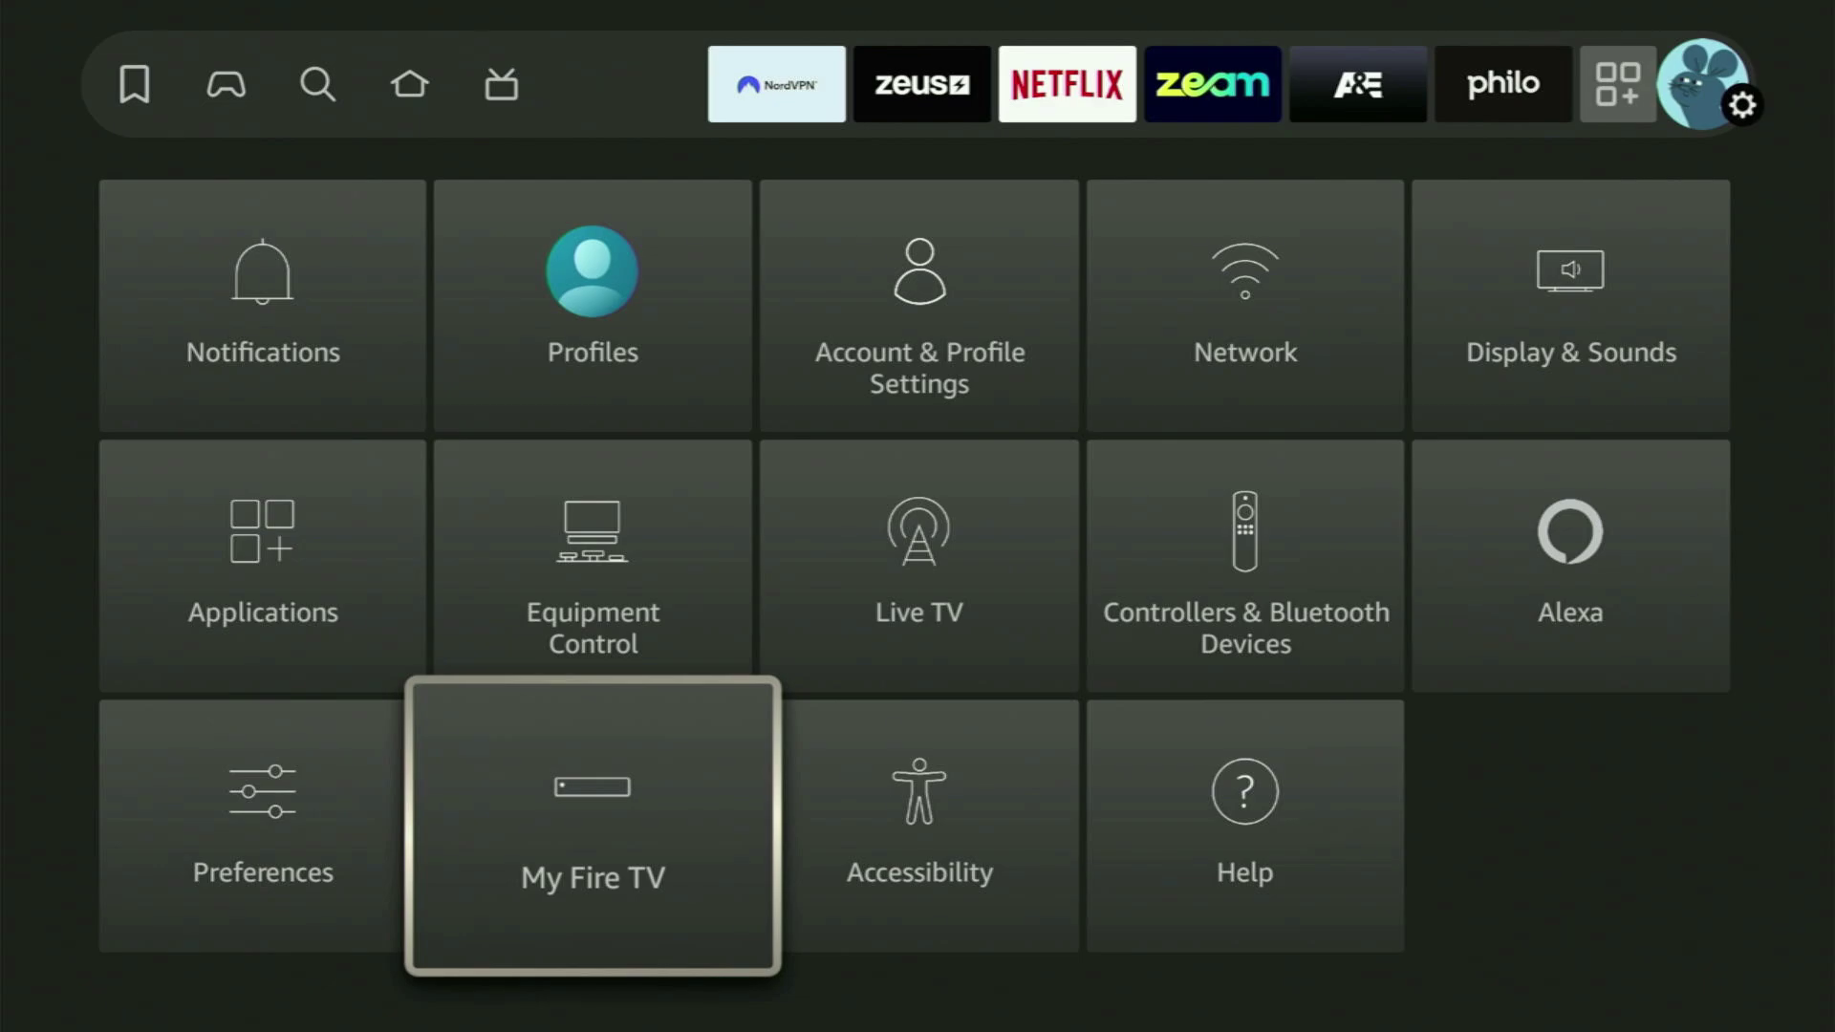
key(Return)
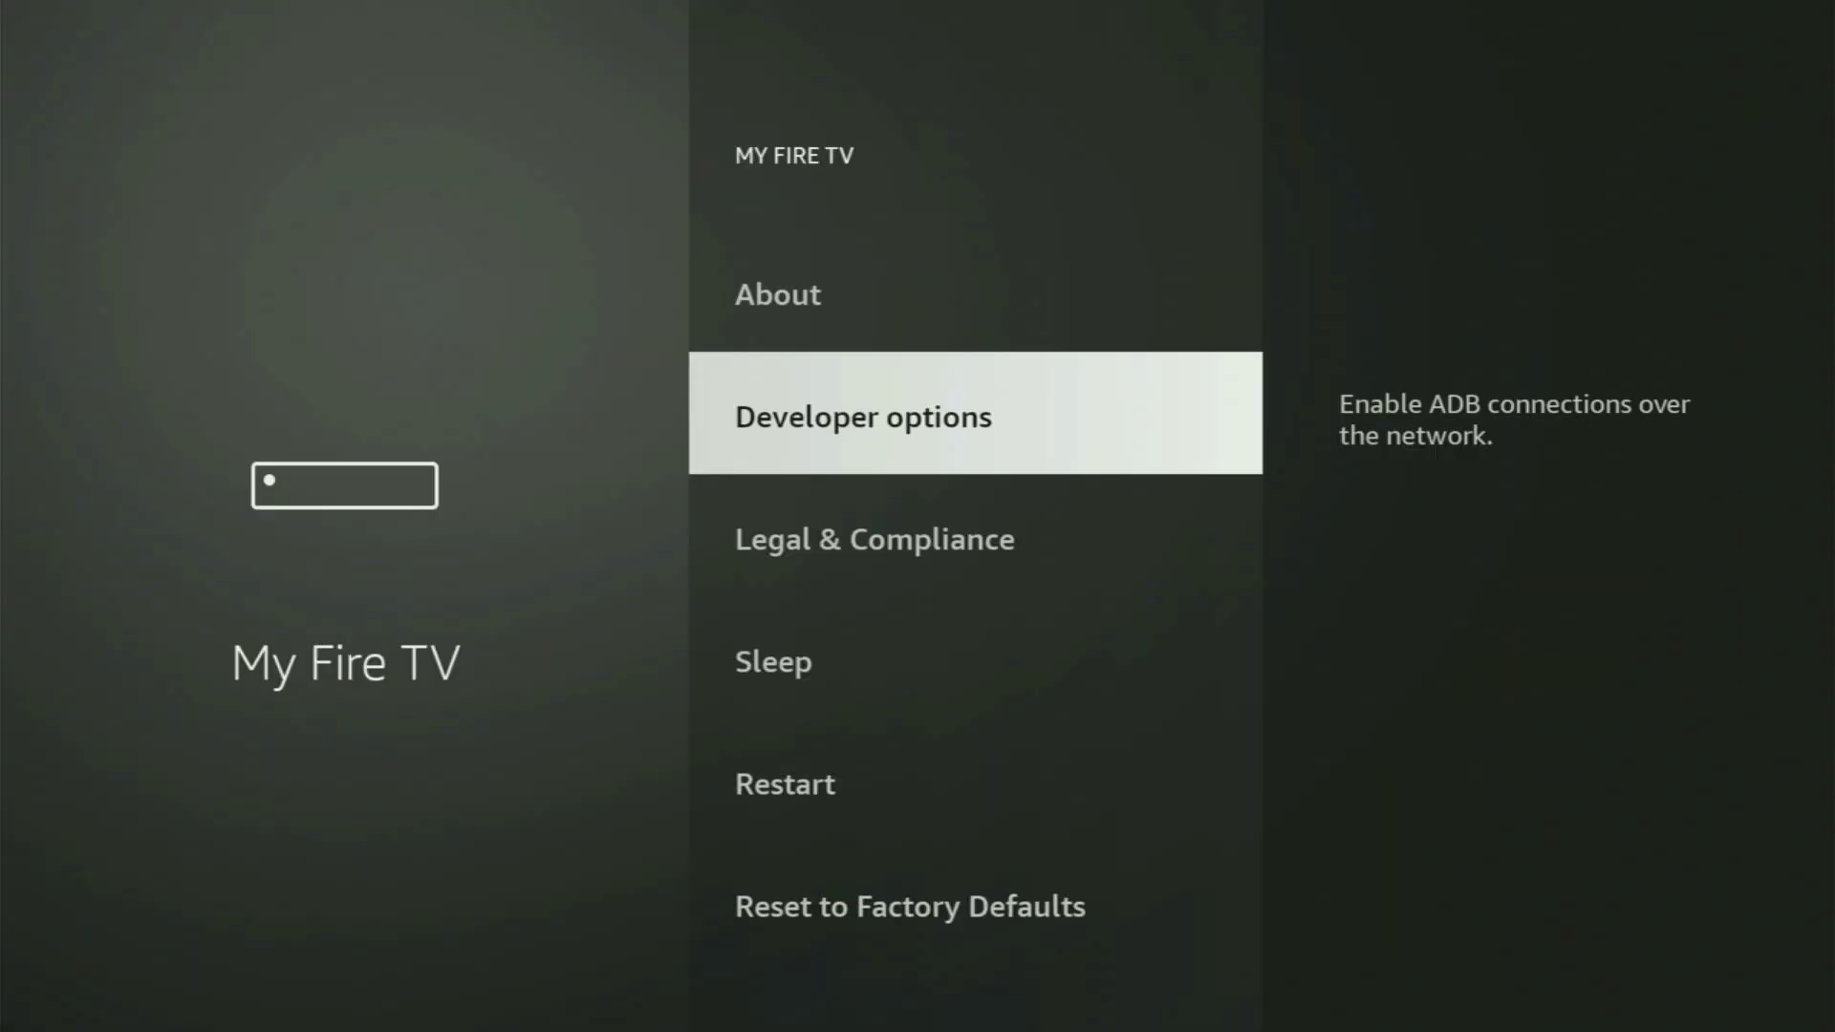
- Look through the My Fire TV options from About down to Reset to Factory Defaults, checking whether Developer options is listed
key(Up)
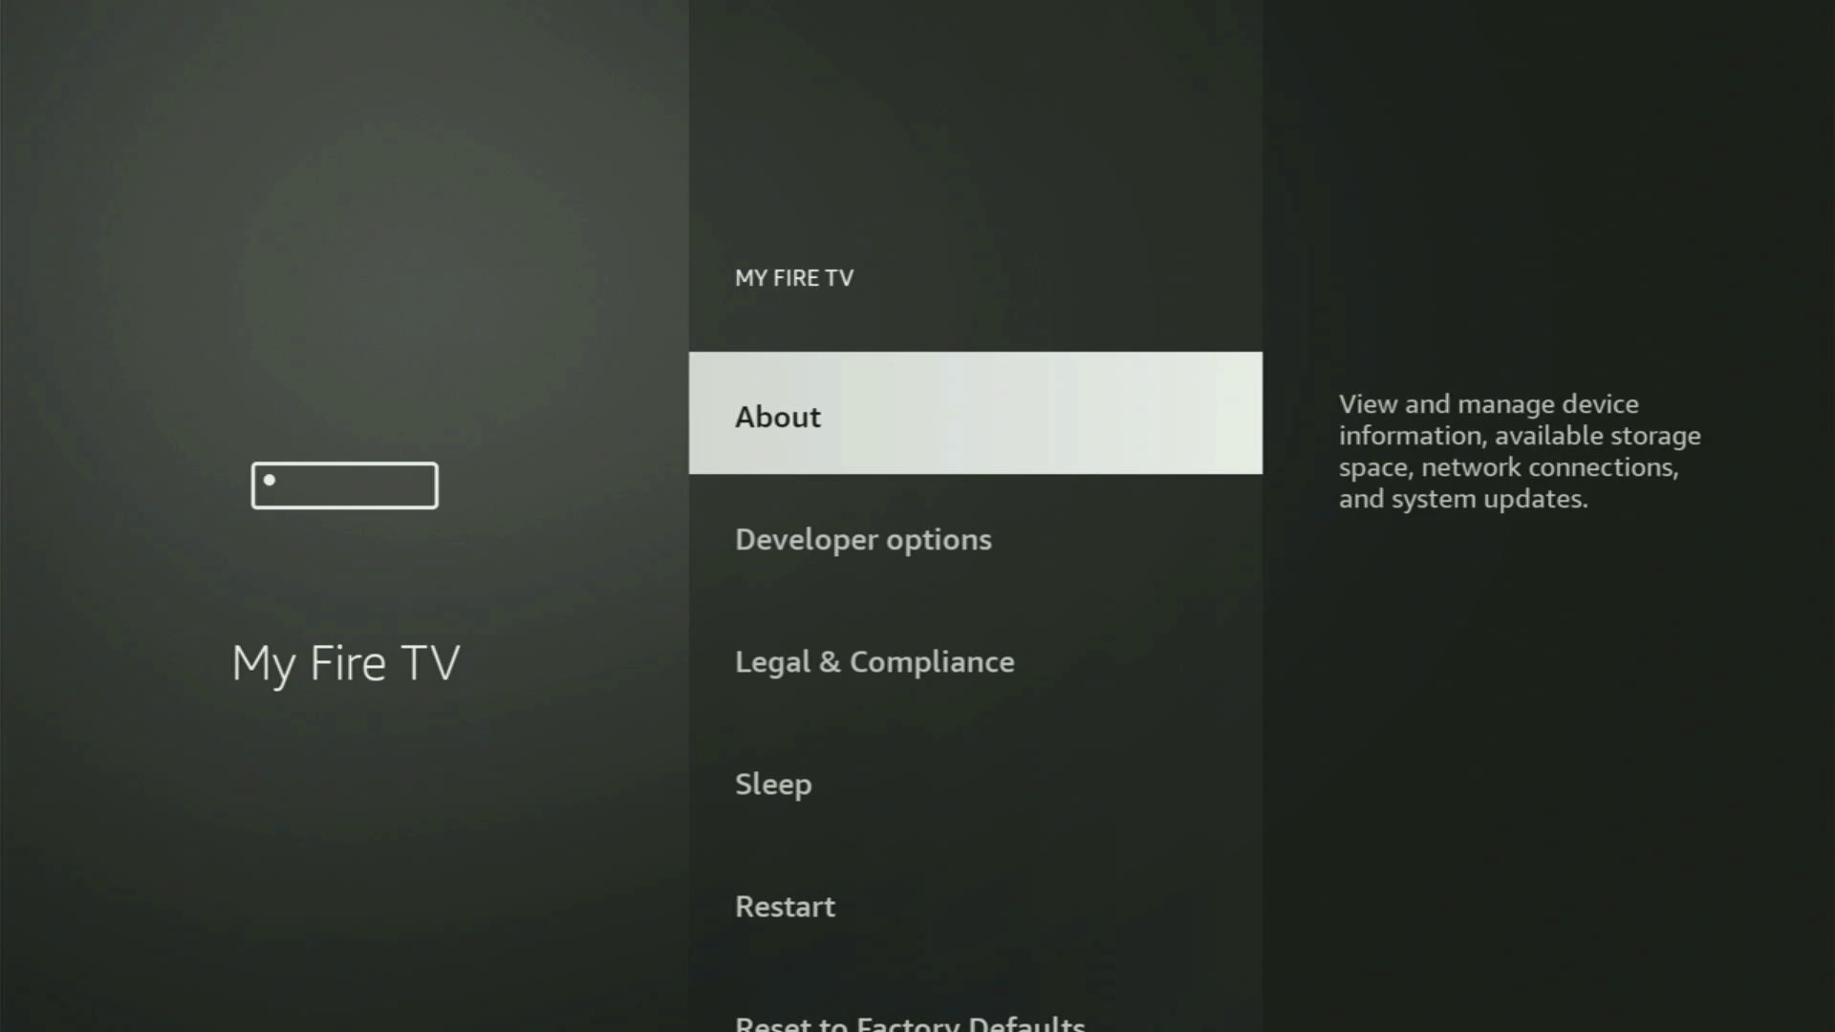
key(Down)
key(Down)
key(Down)
key(Down)
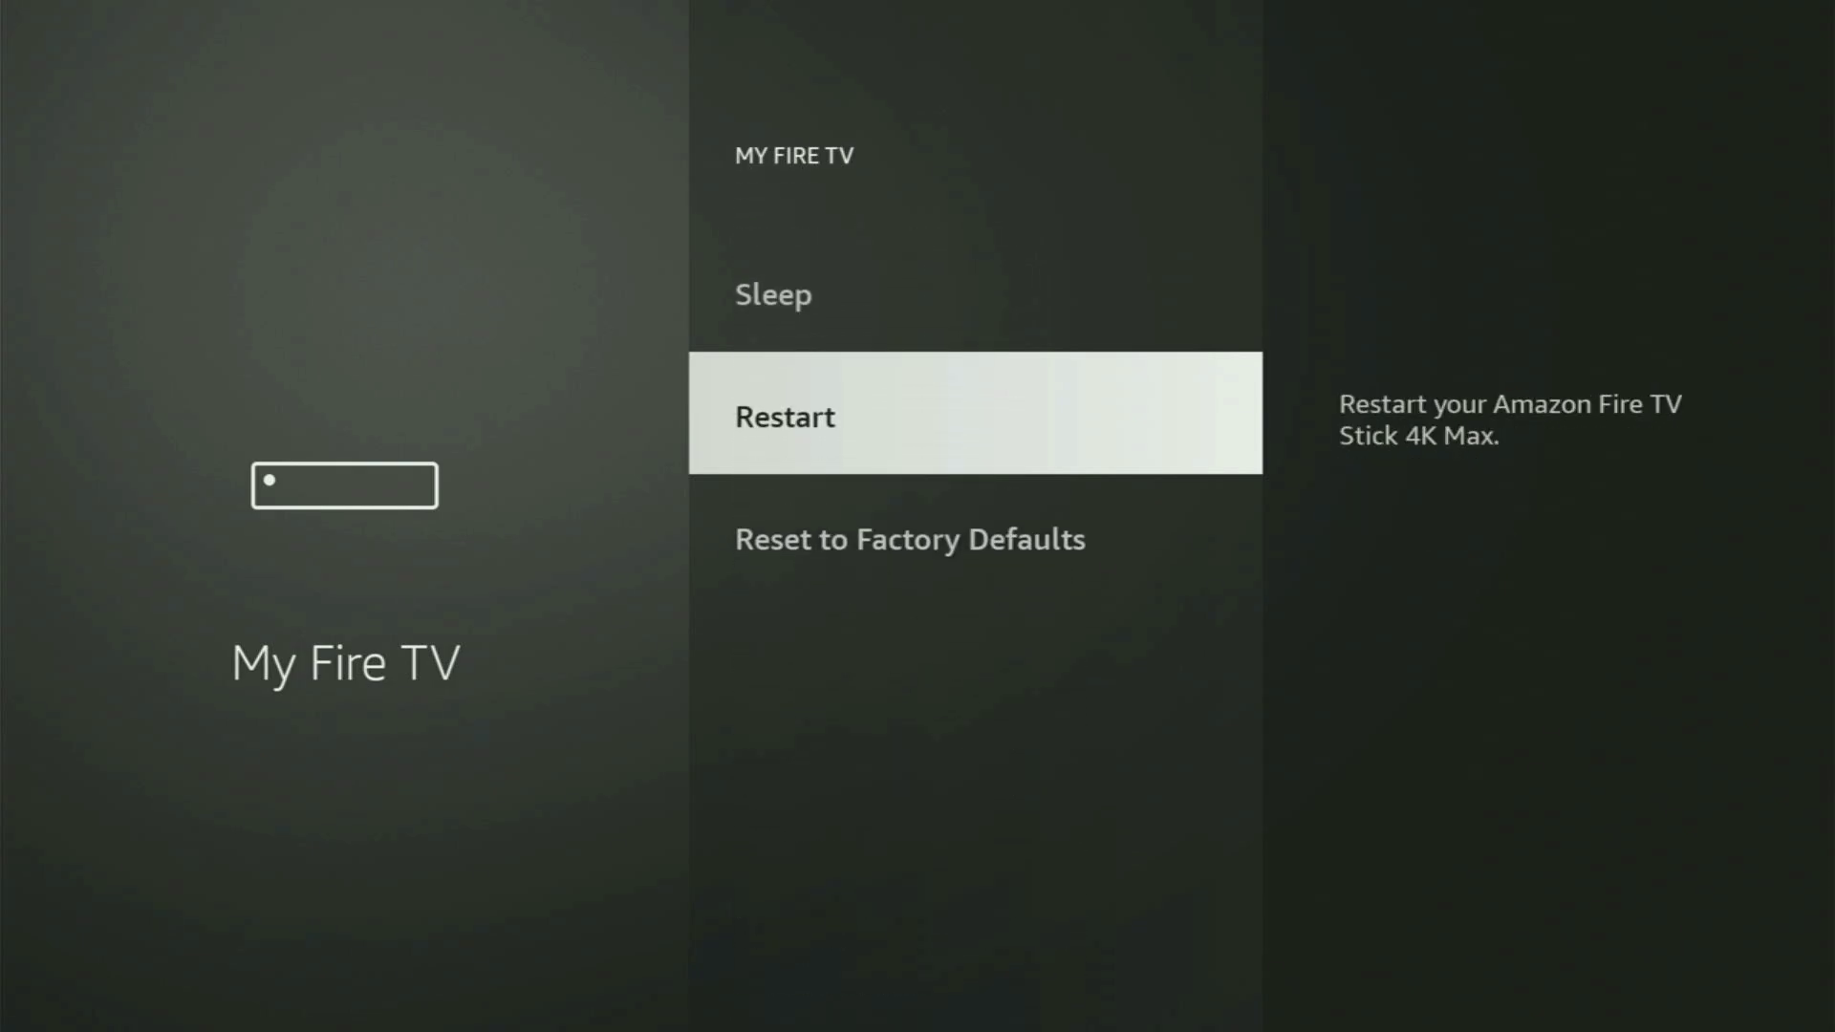
key(Down)
key(Up)
key(Up)
key(Up)
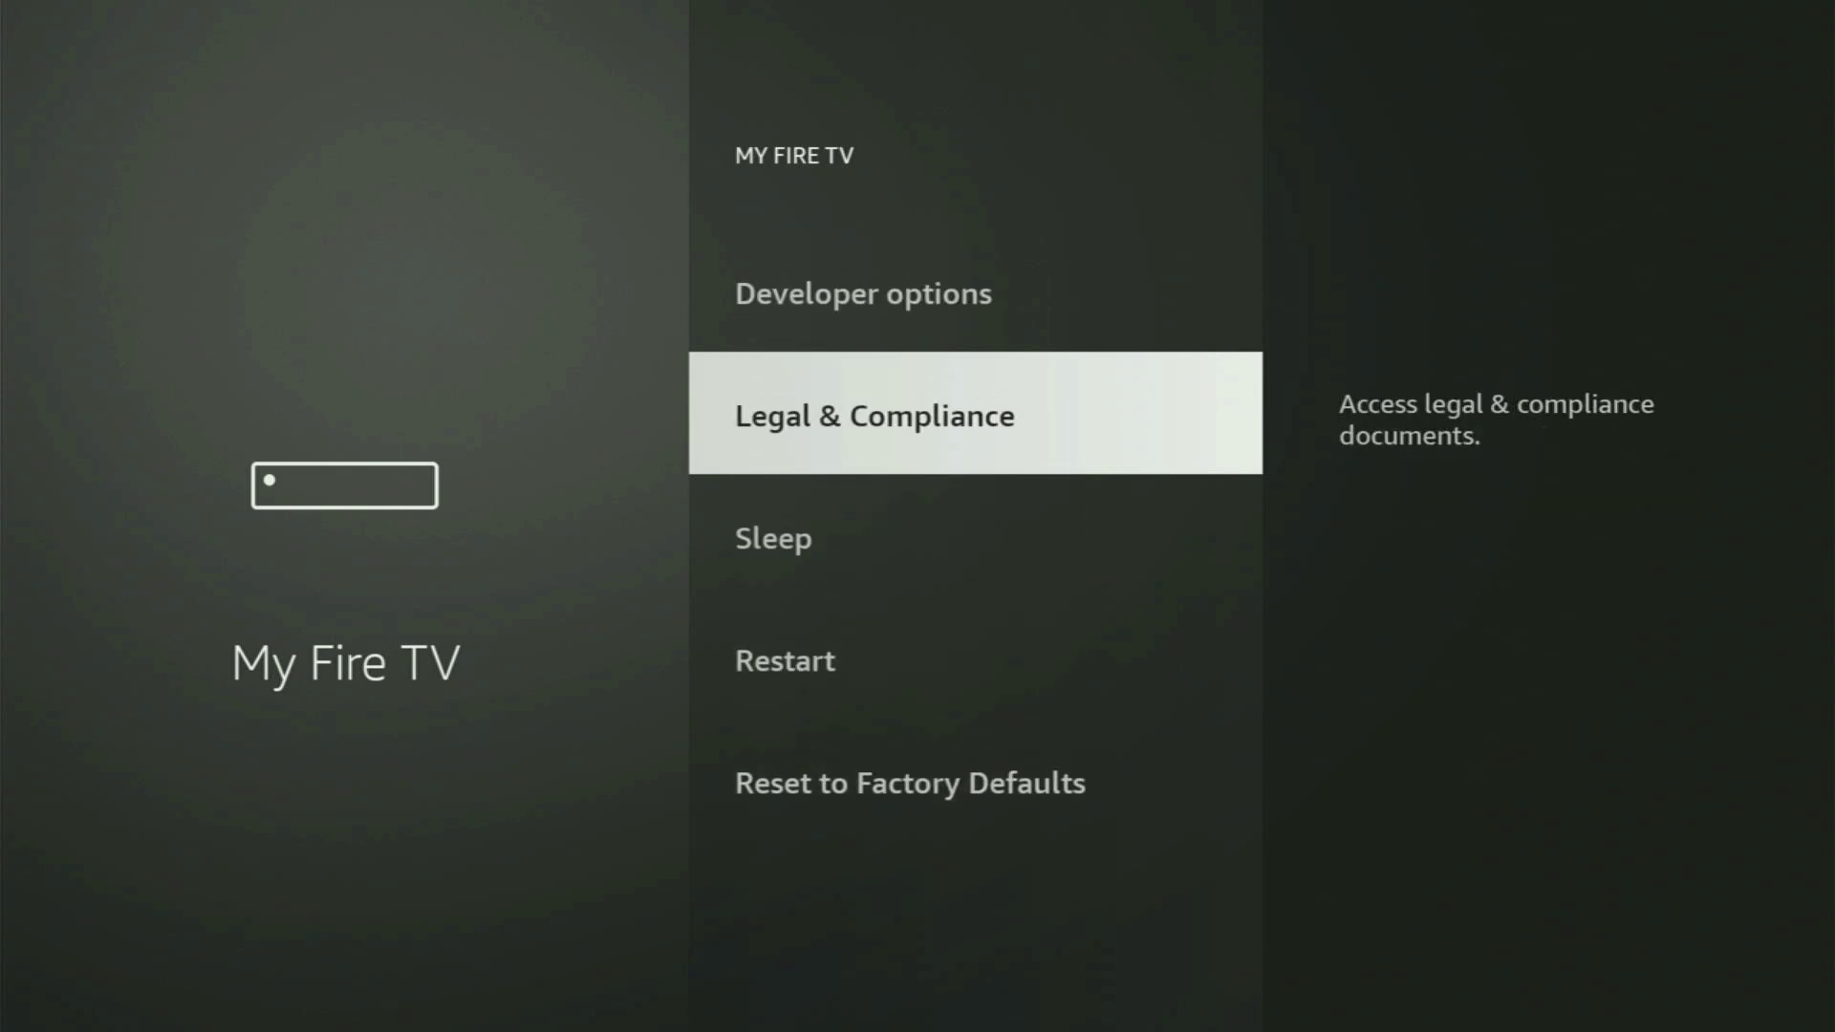
key(Up)
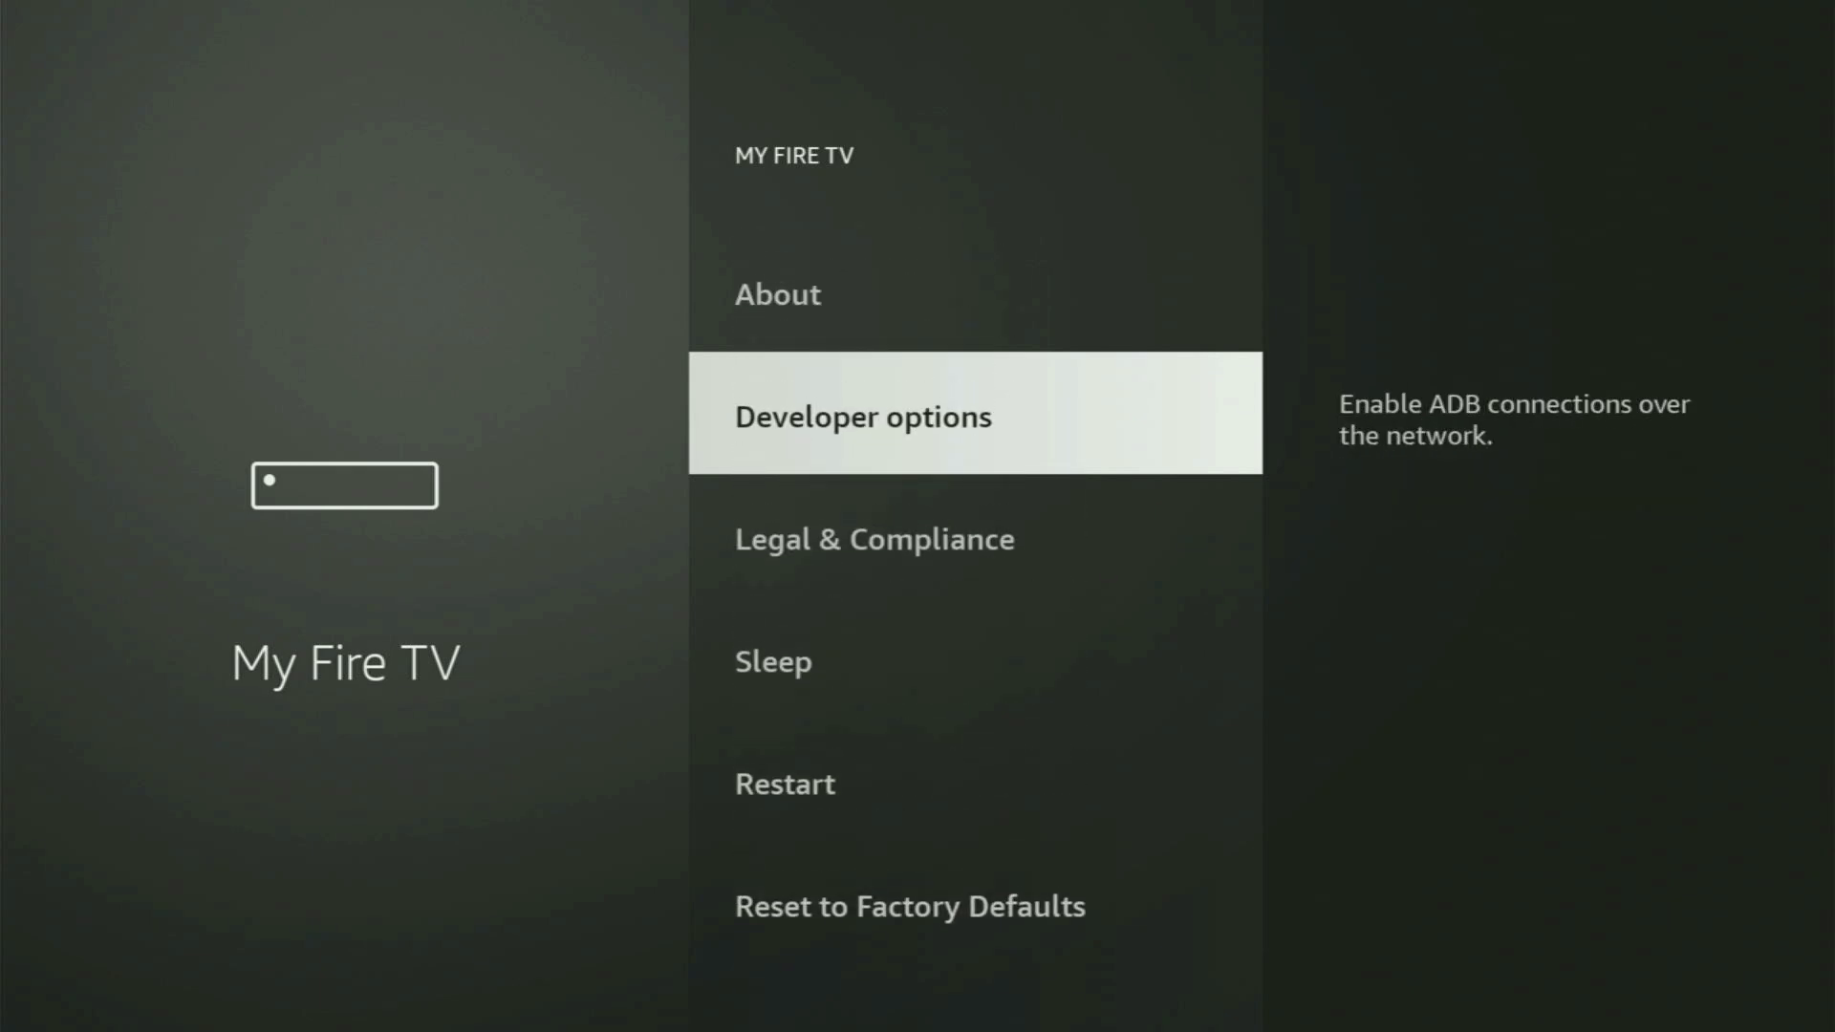
key(Up)
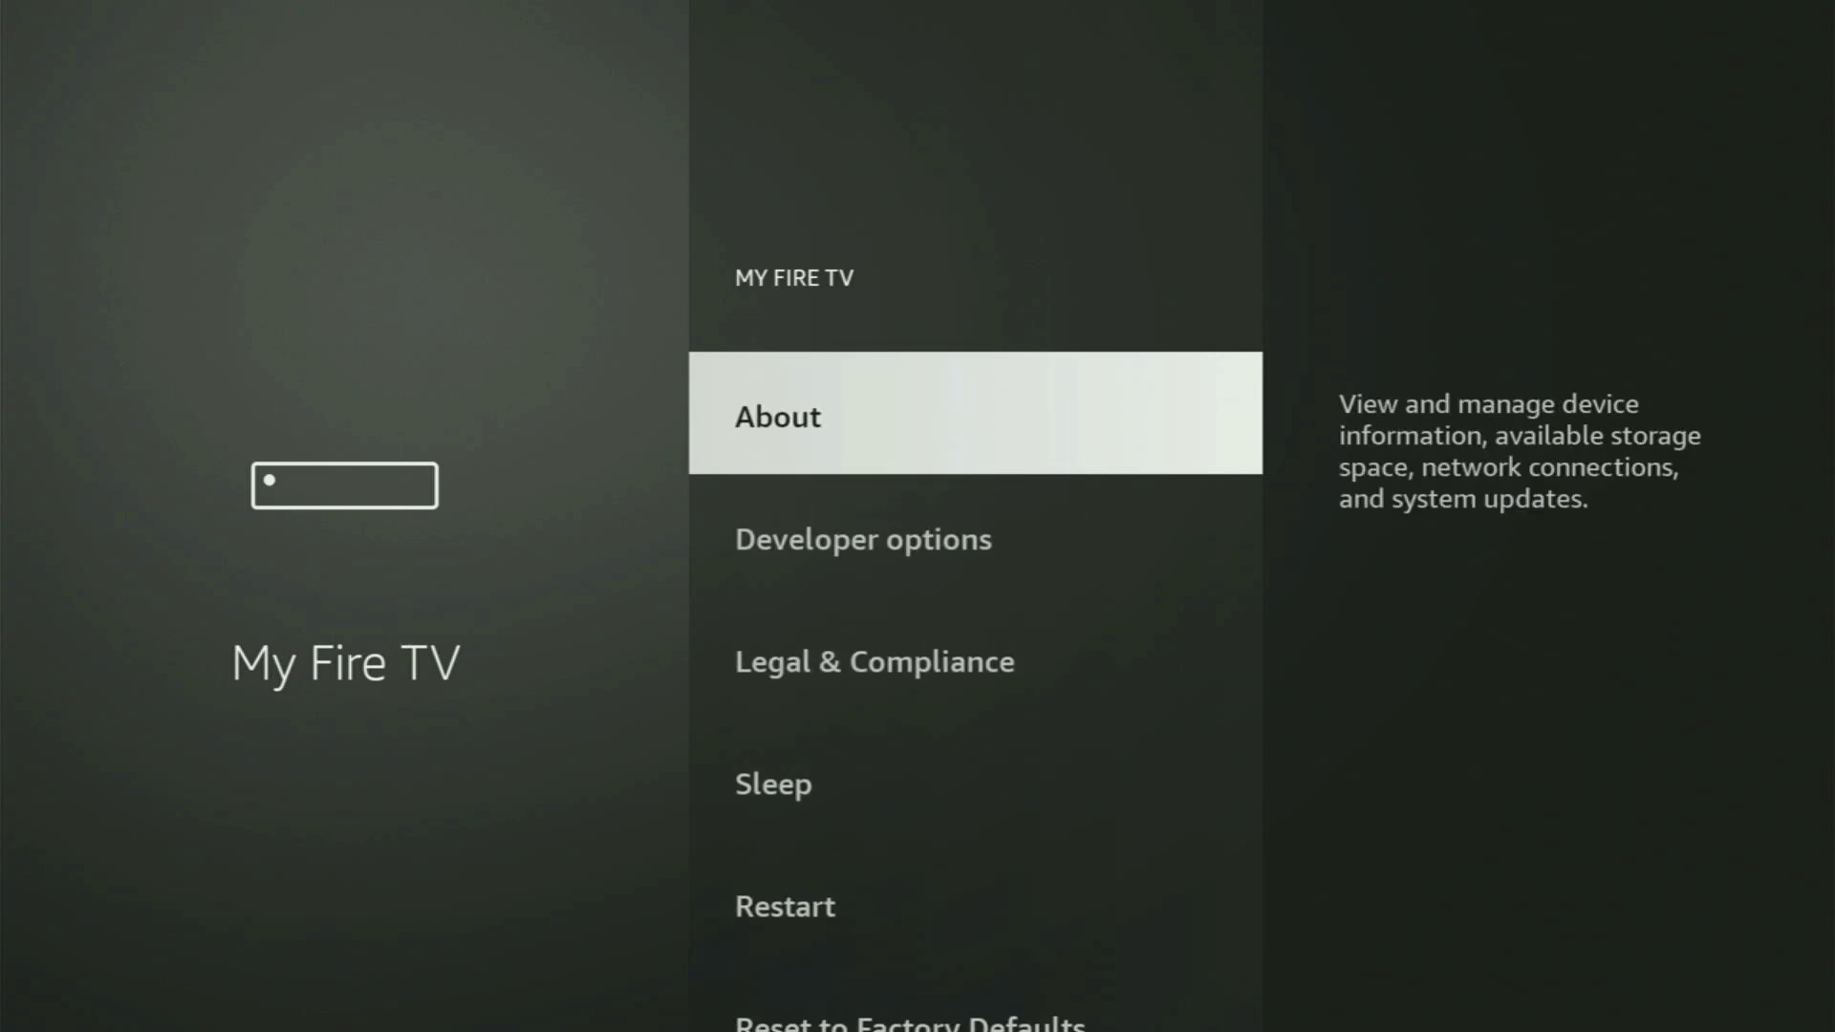
key(Down)
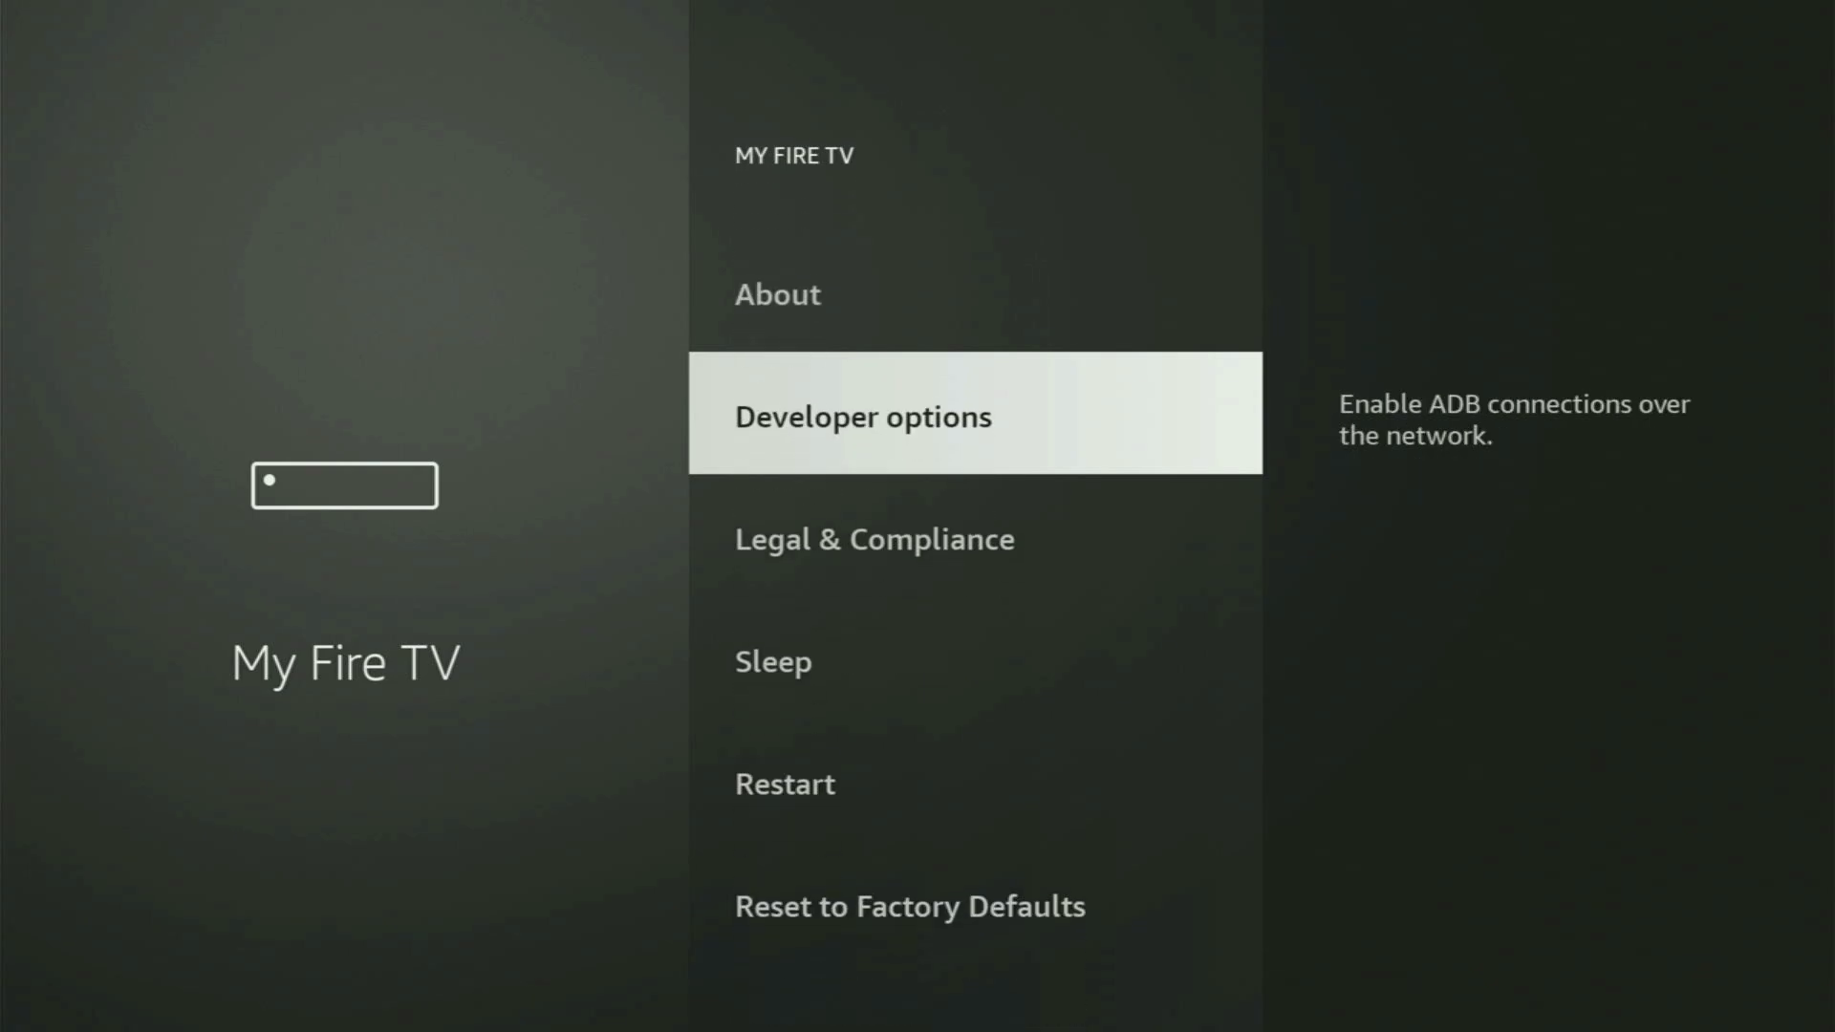
key(Up)
key(Down)
key(Down)
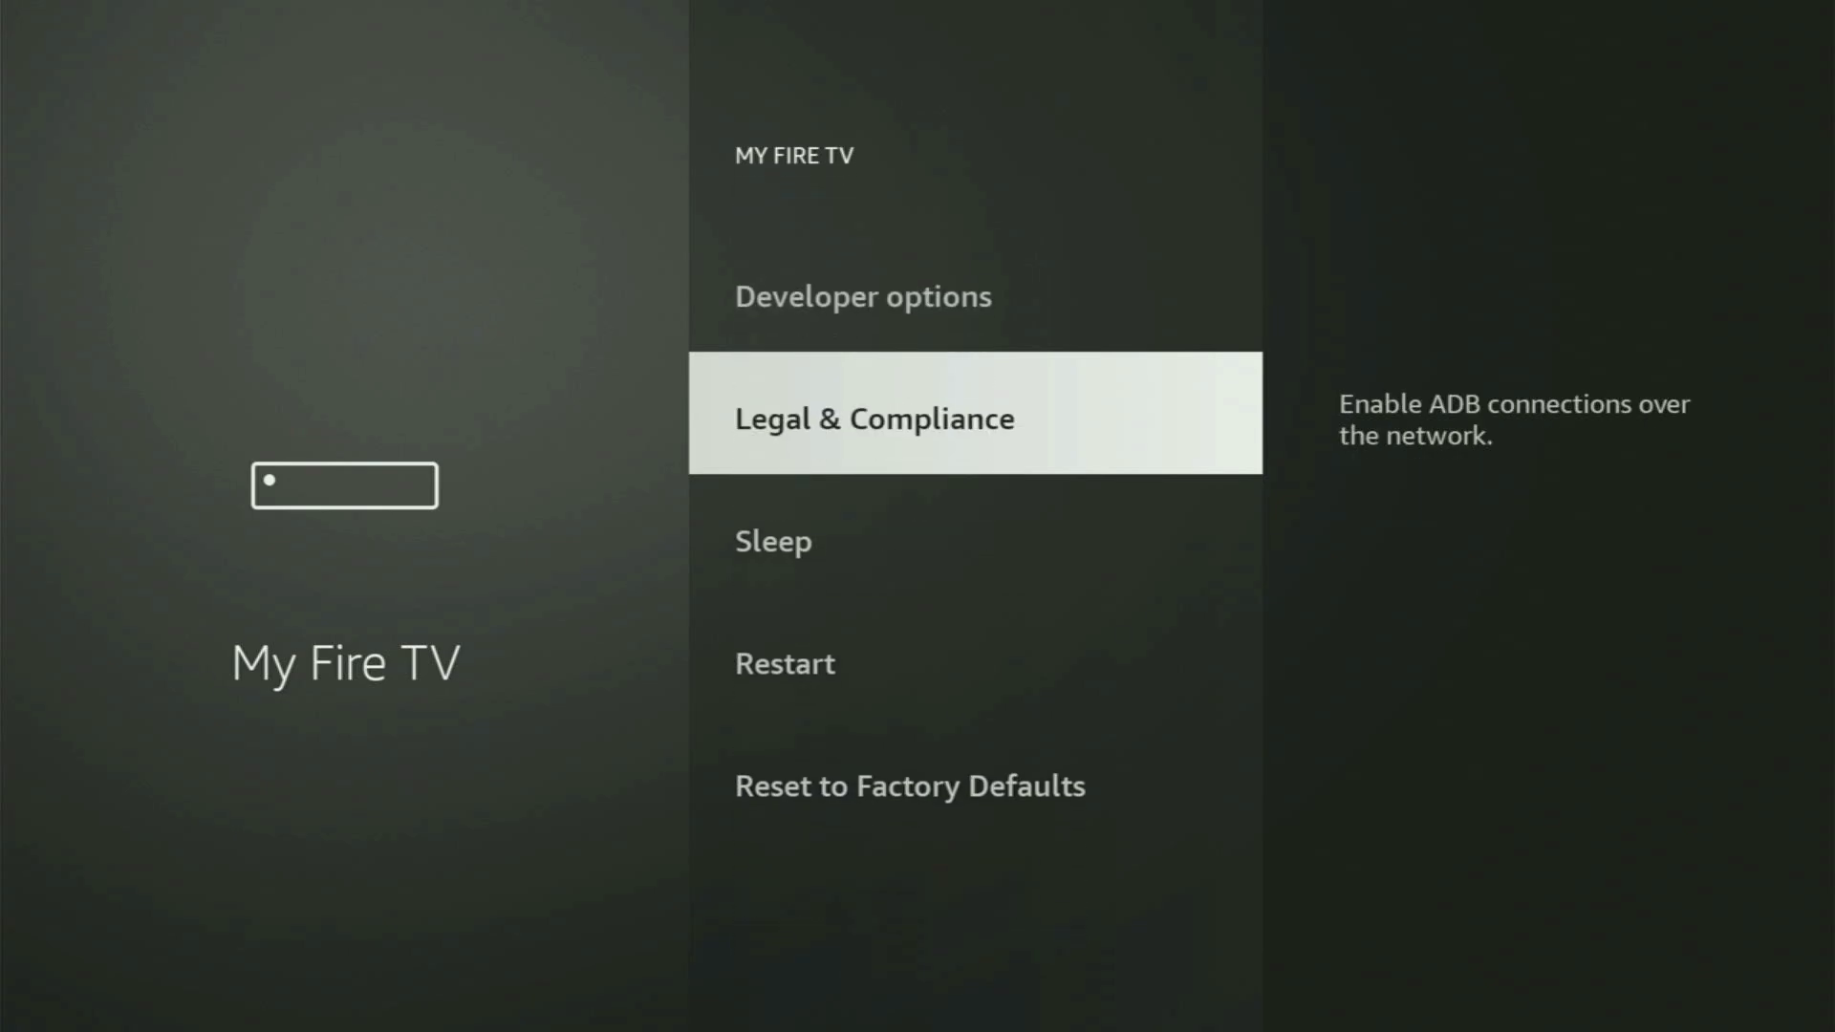
- Open About, select the Fire TV Stick 4K Max entry repeatedly to unlock Developer options, and return to My Fire TV
key(Up)
key(Up)
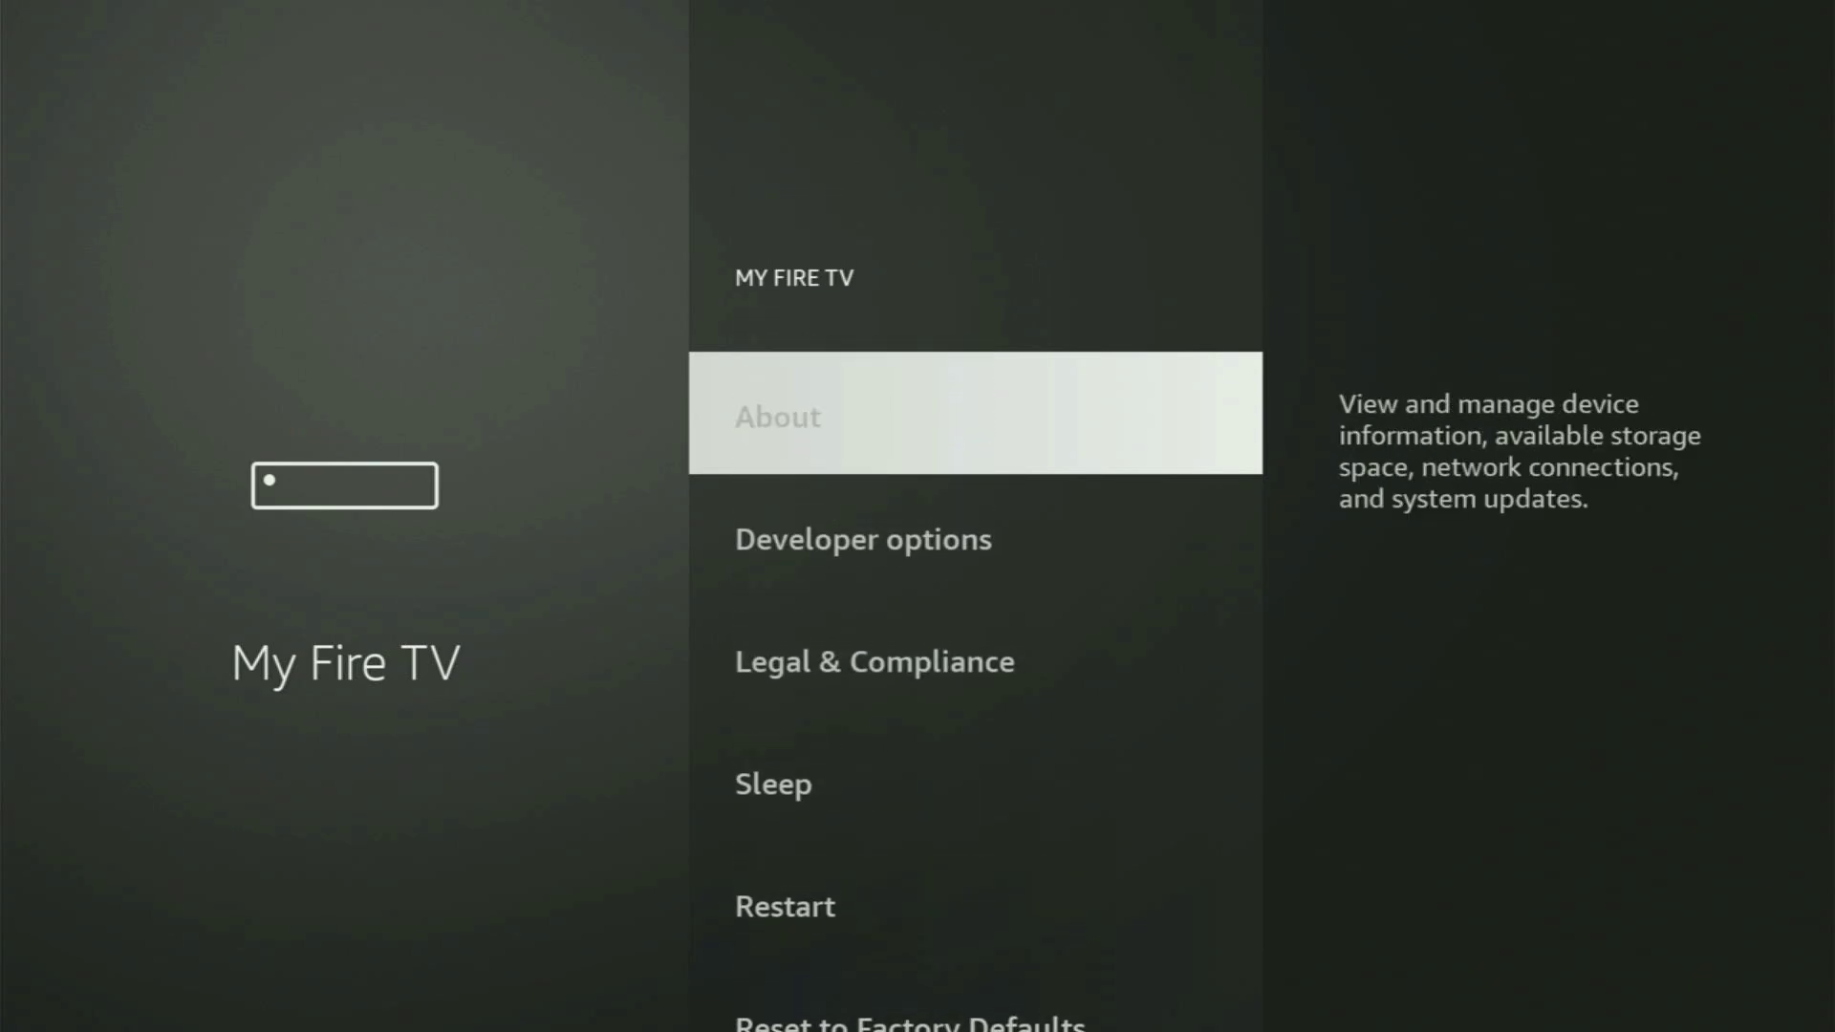
key(Return)
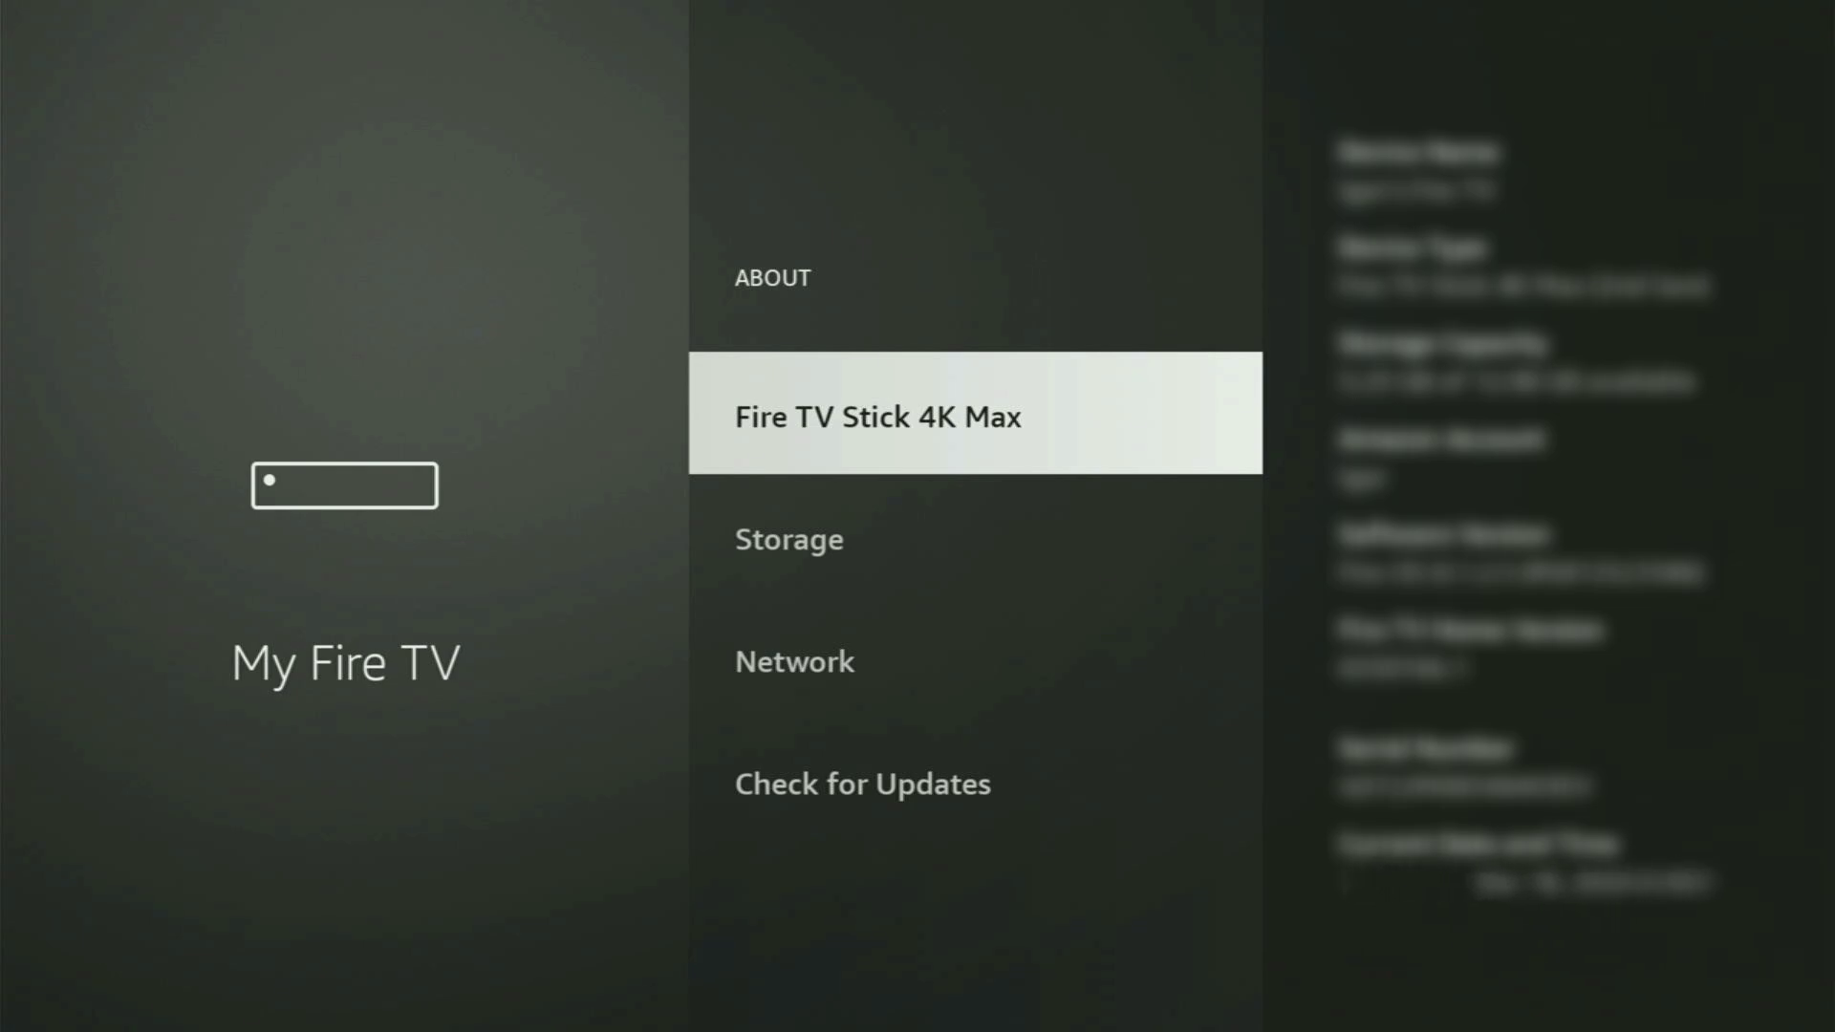
key(Return)
key(Return)
key(Return)
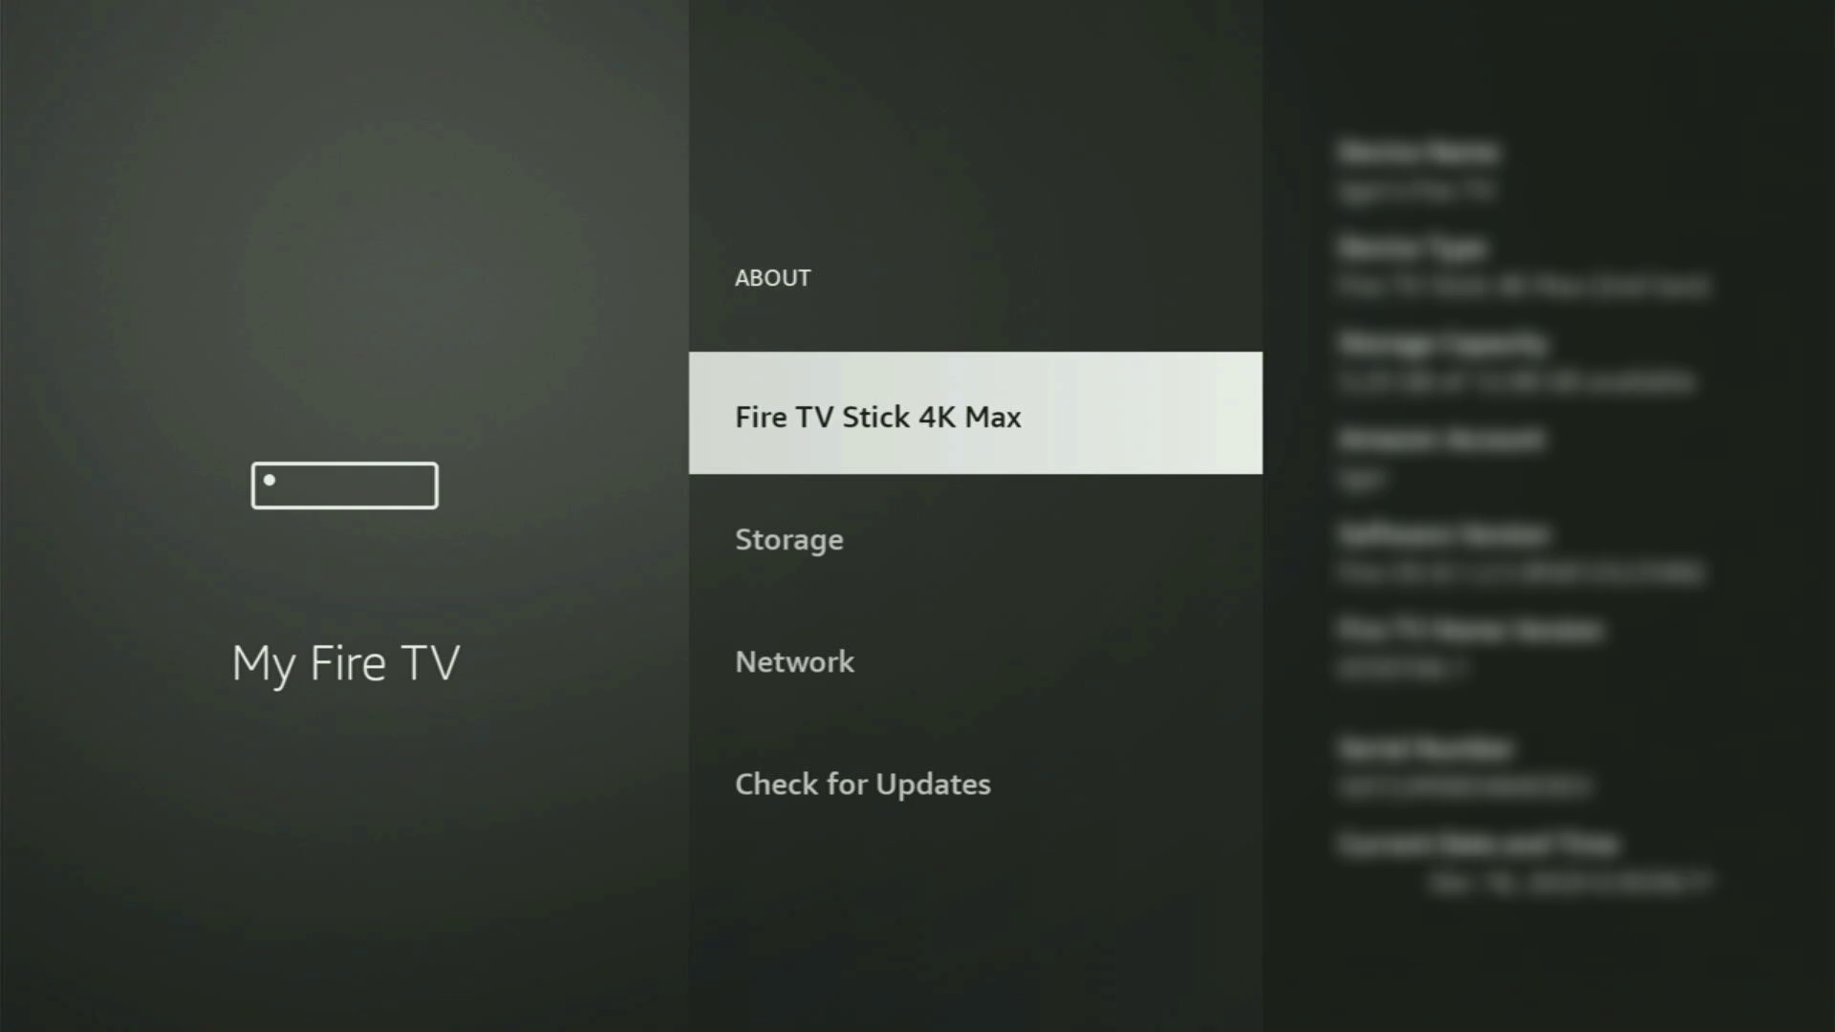
key(Escape)
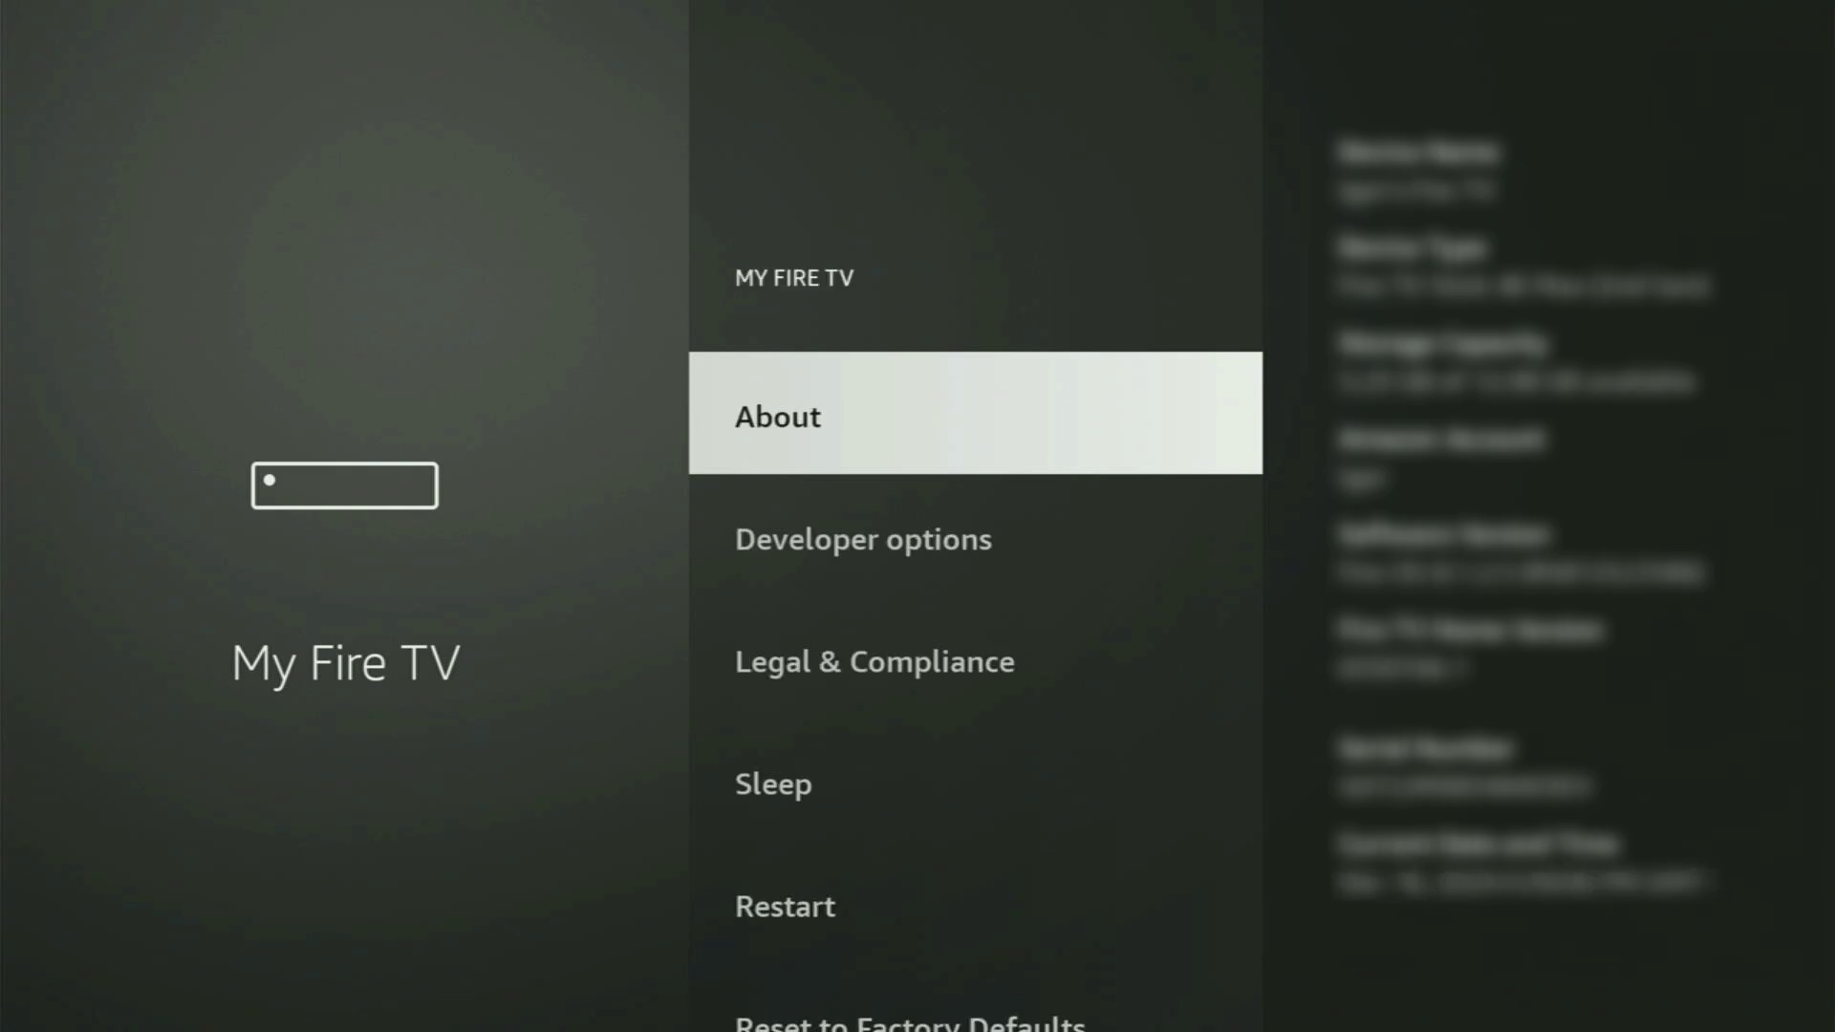
- Open Developer options and check the ADB debugging setting
key(Down)
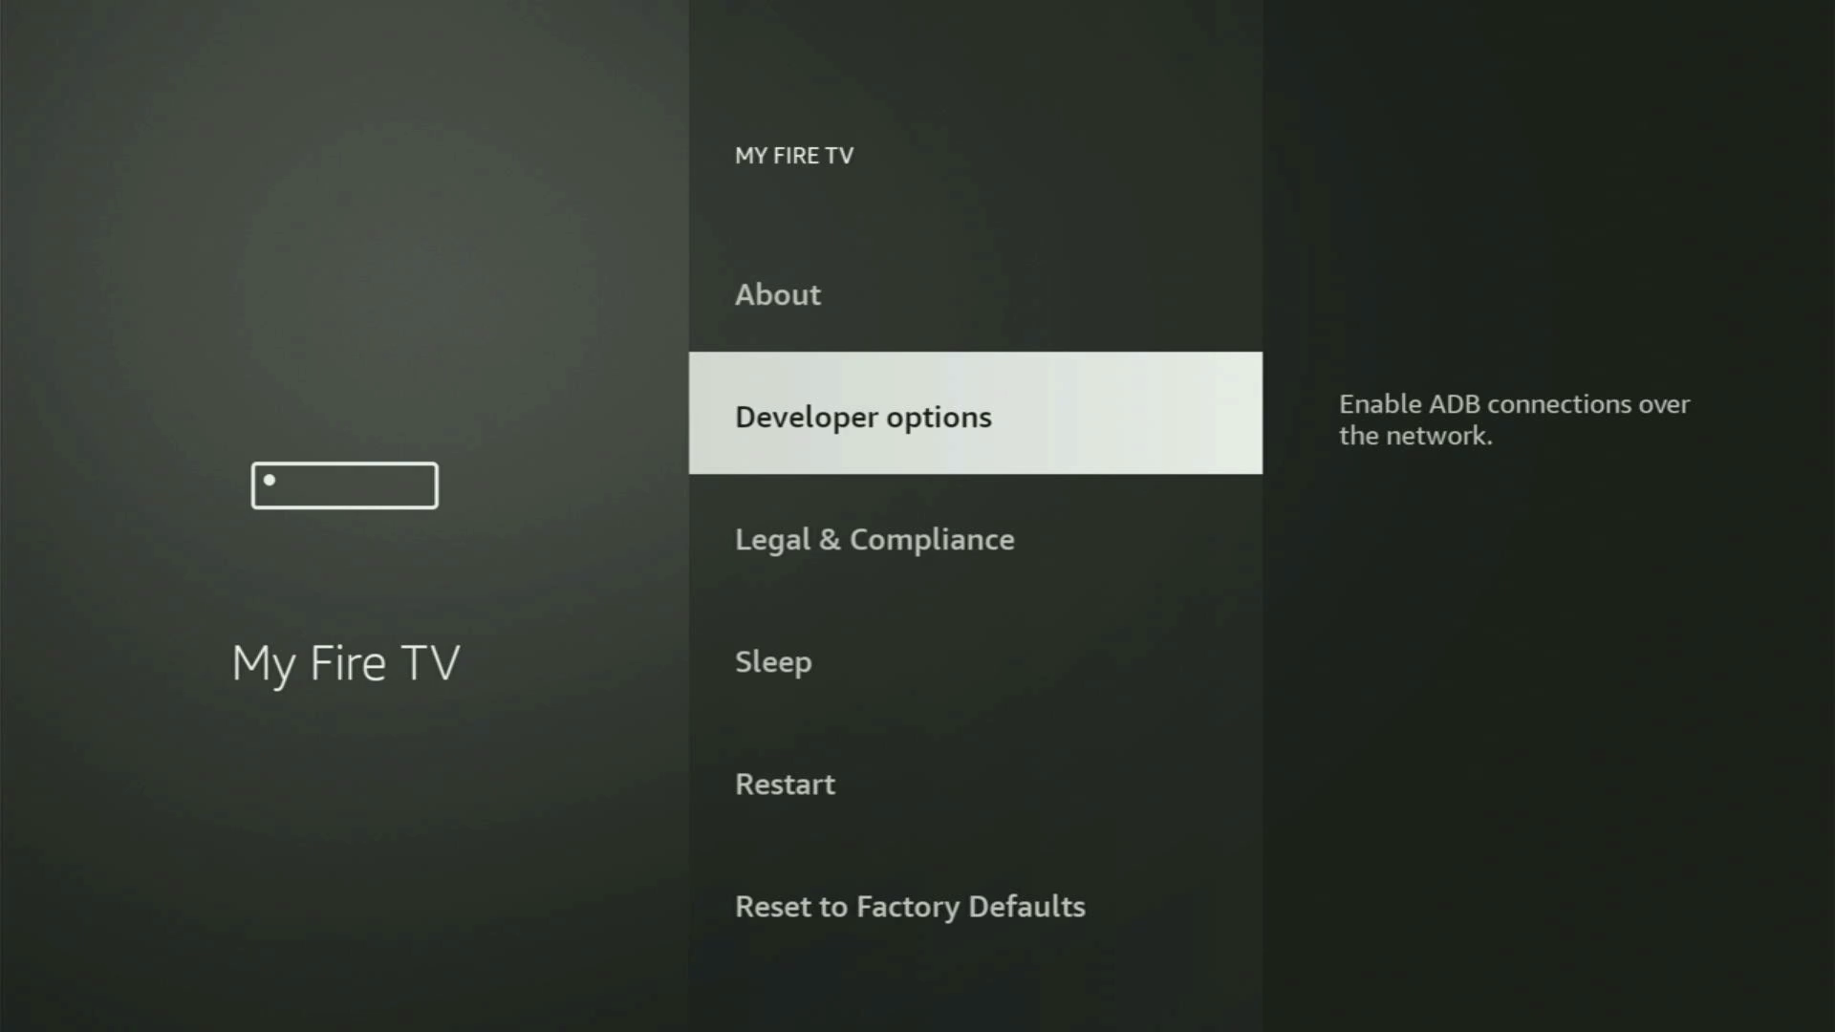
key(Return)
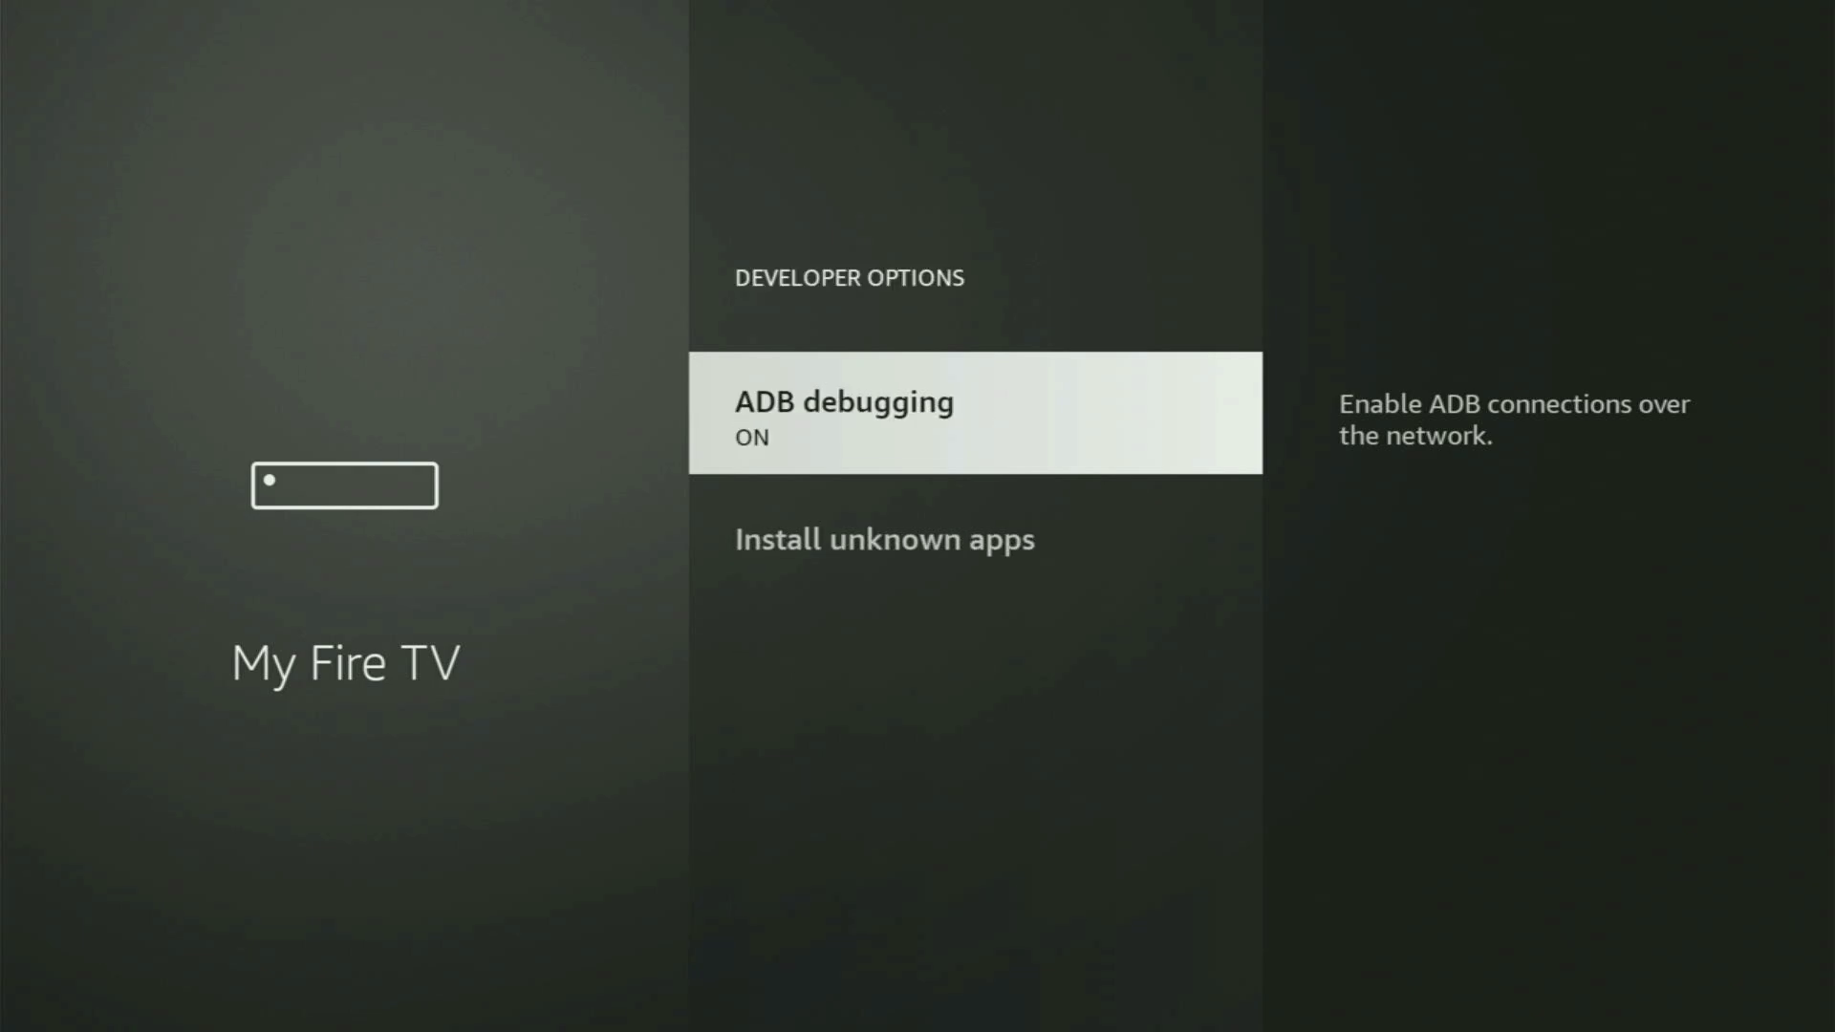
key(Return)
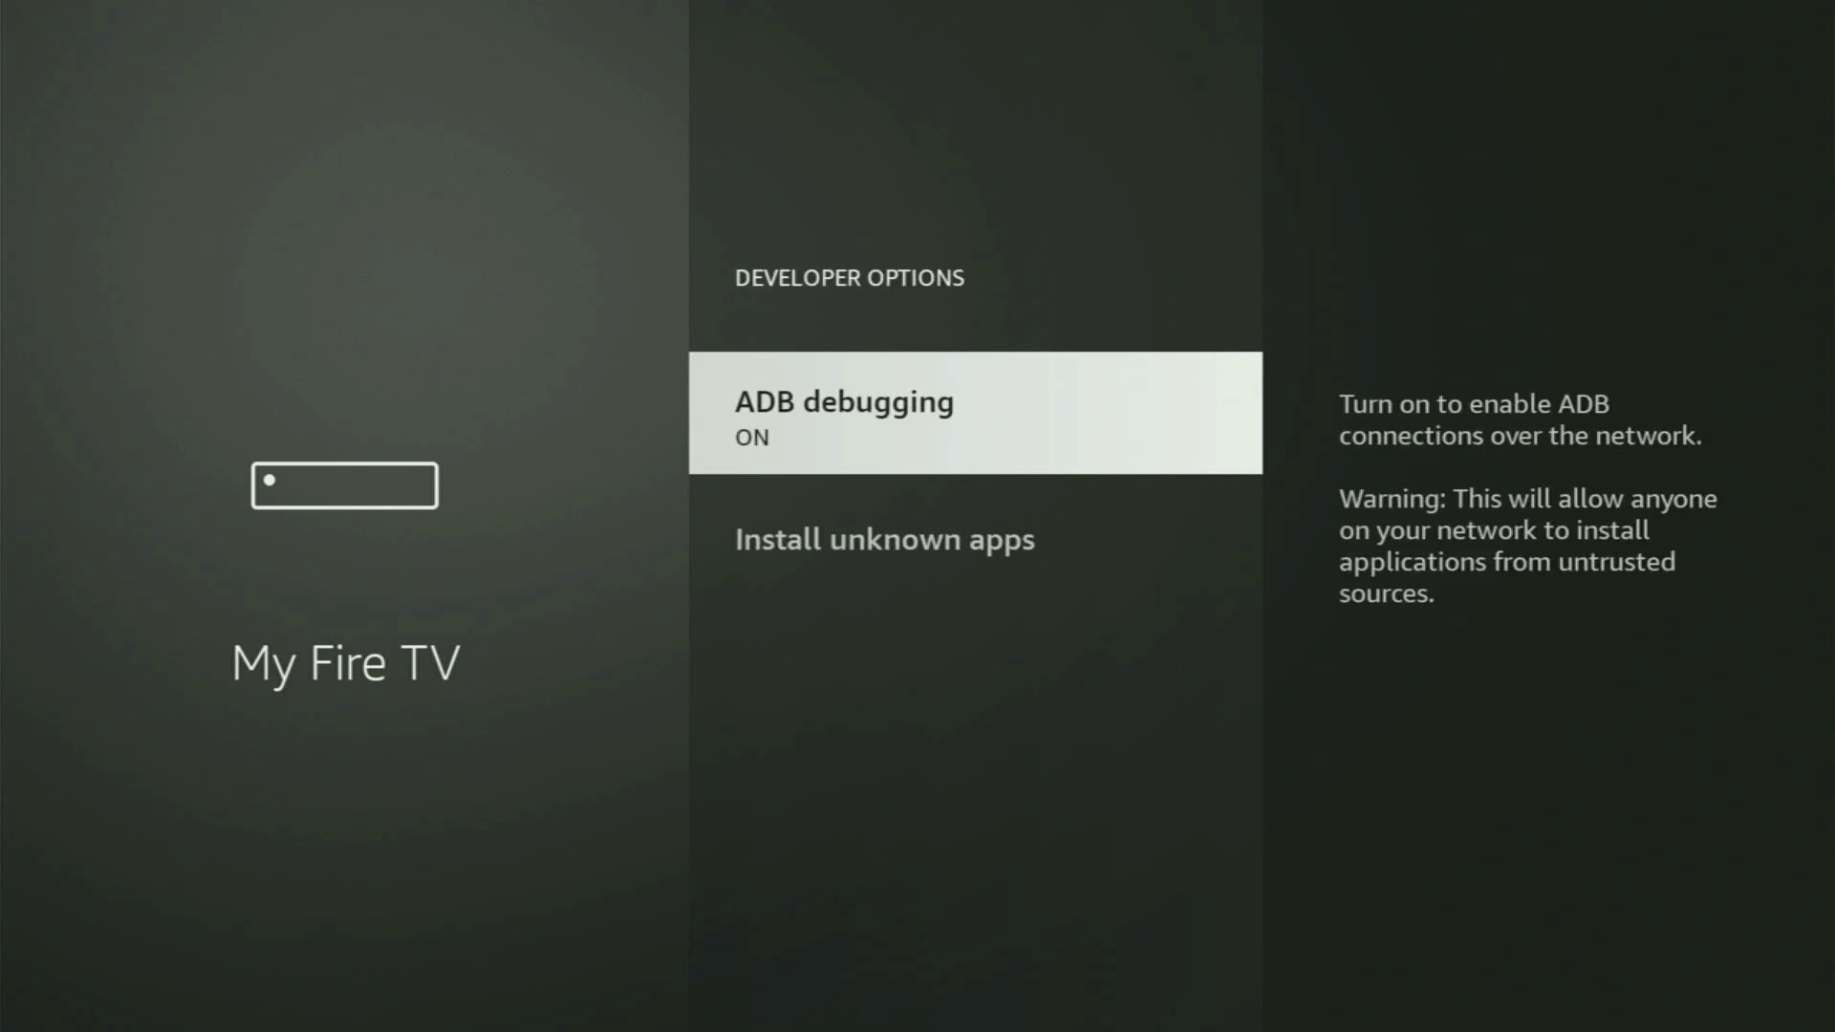
- Open Install unknown apps and check the permission for Downloader among the listed apps
key(Down)
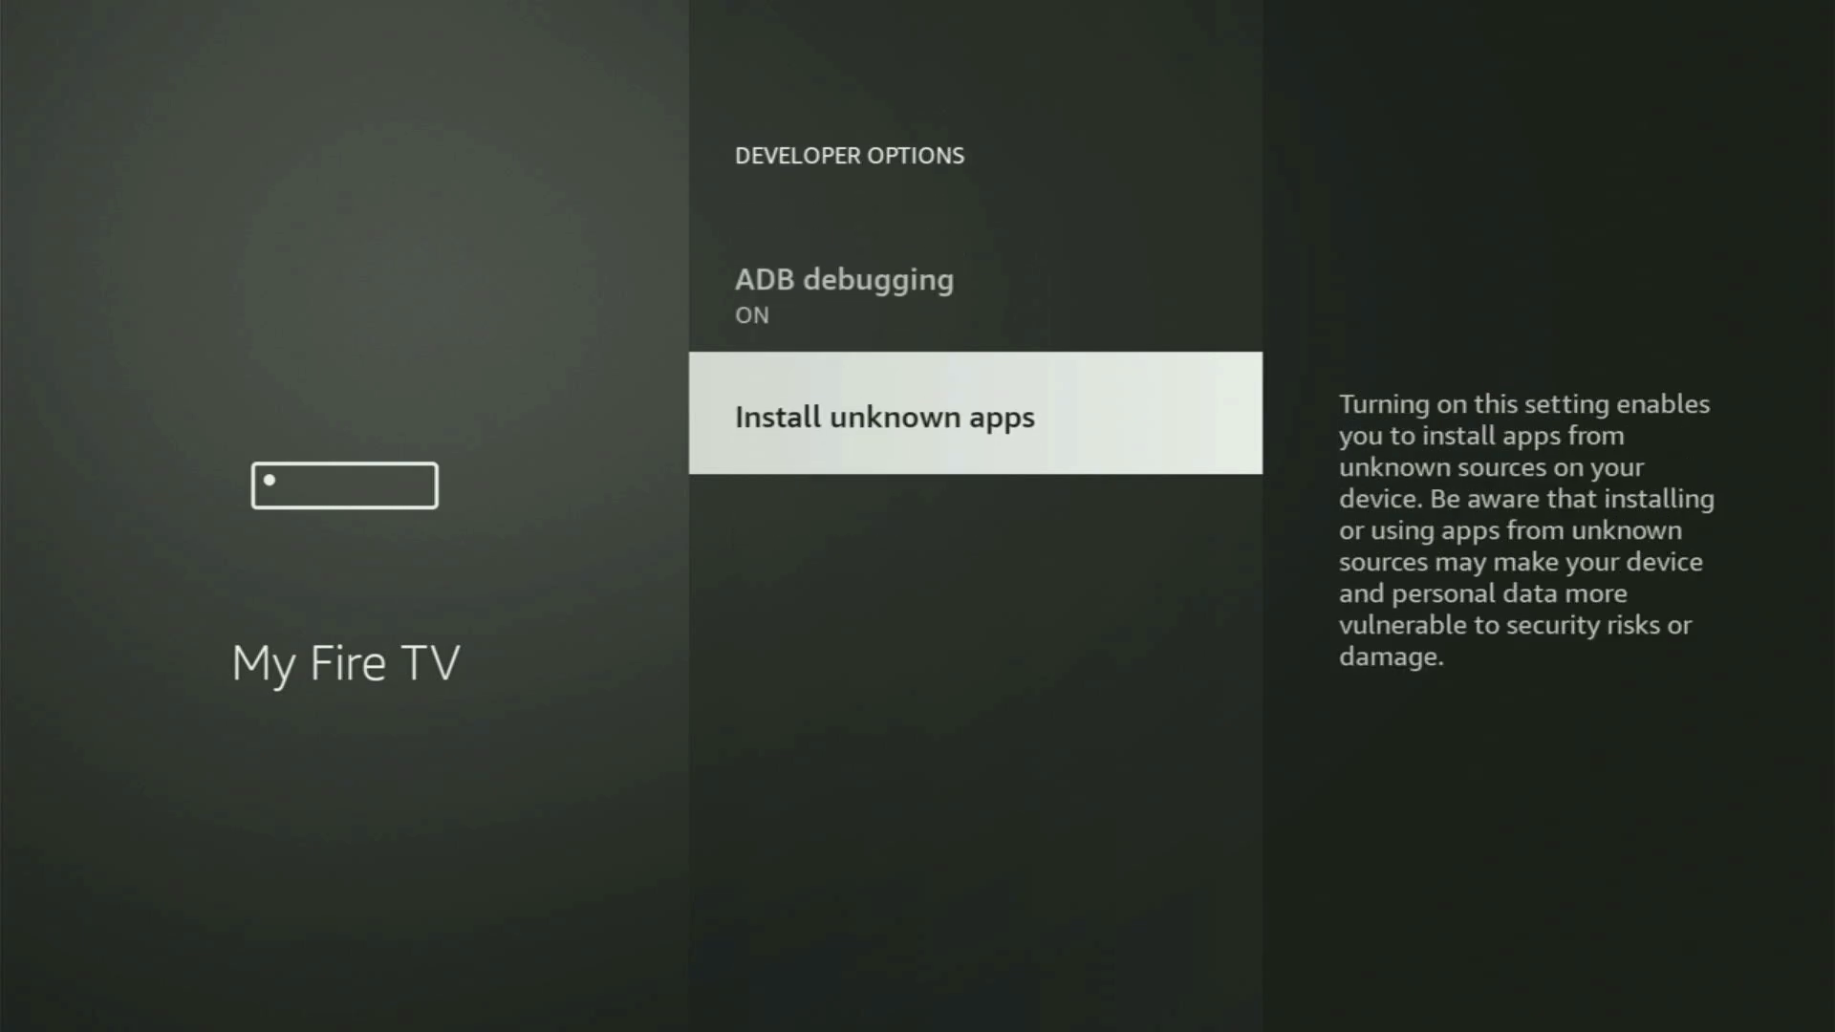
key(Return)
key(Down)
key(Down)
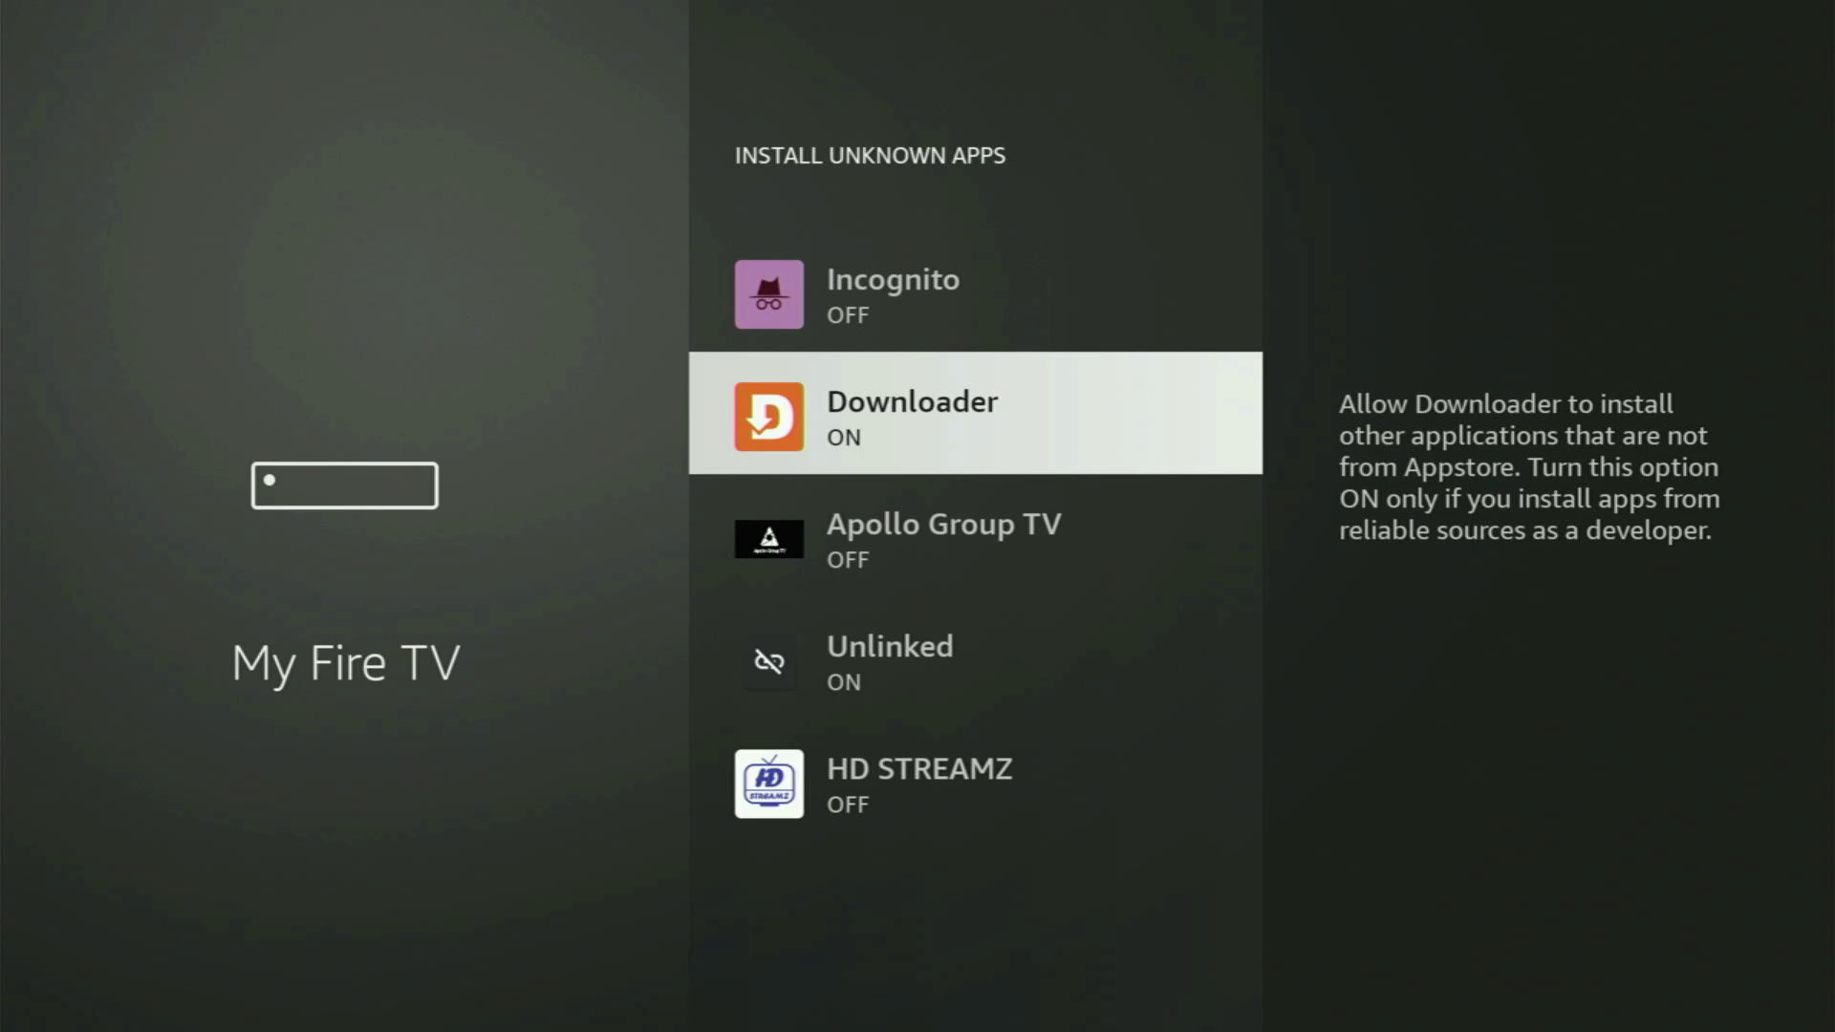
key(Down)
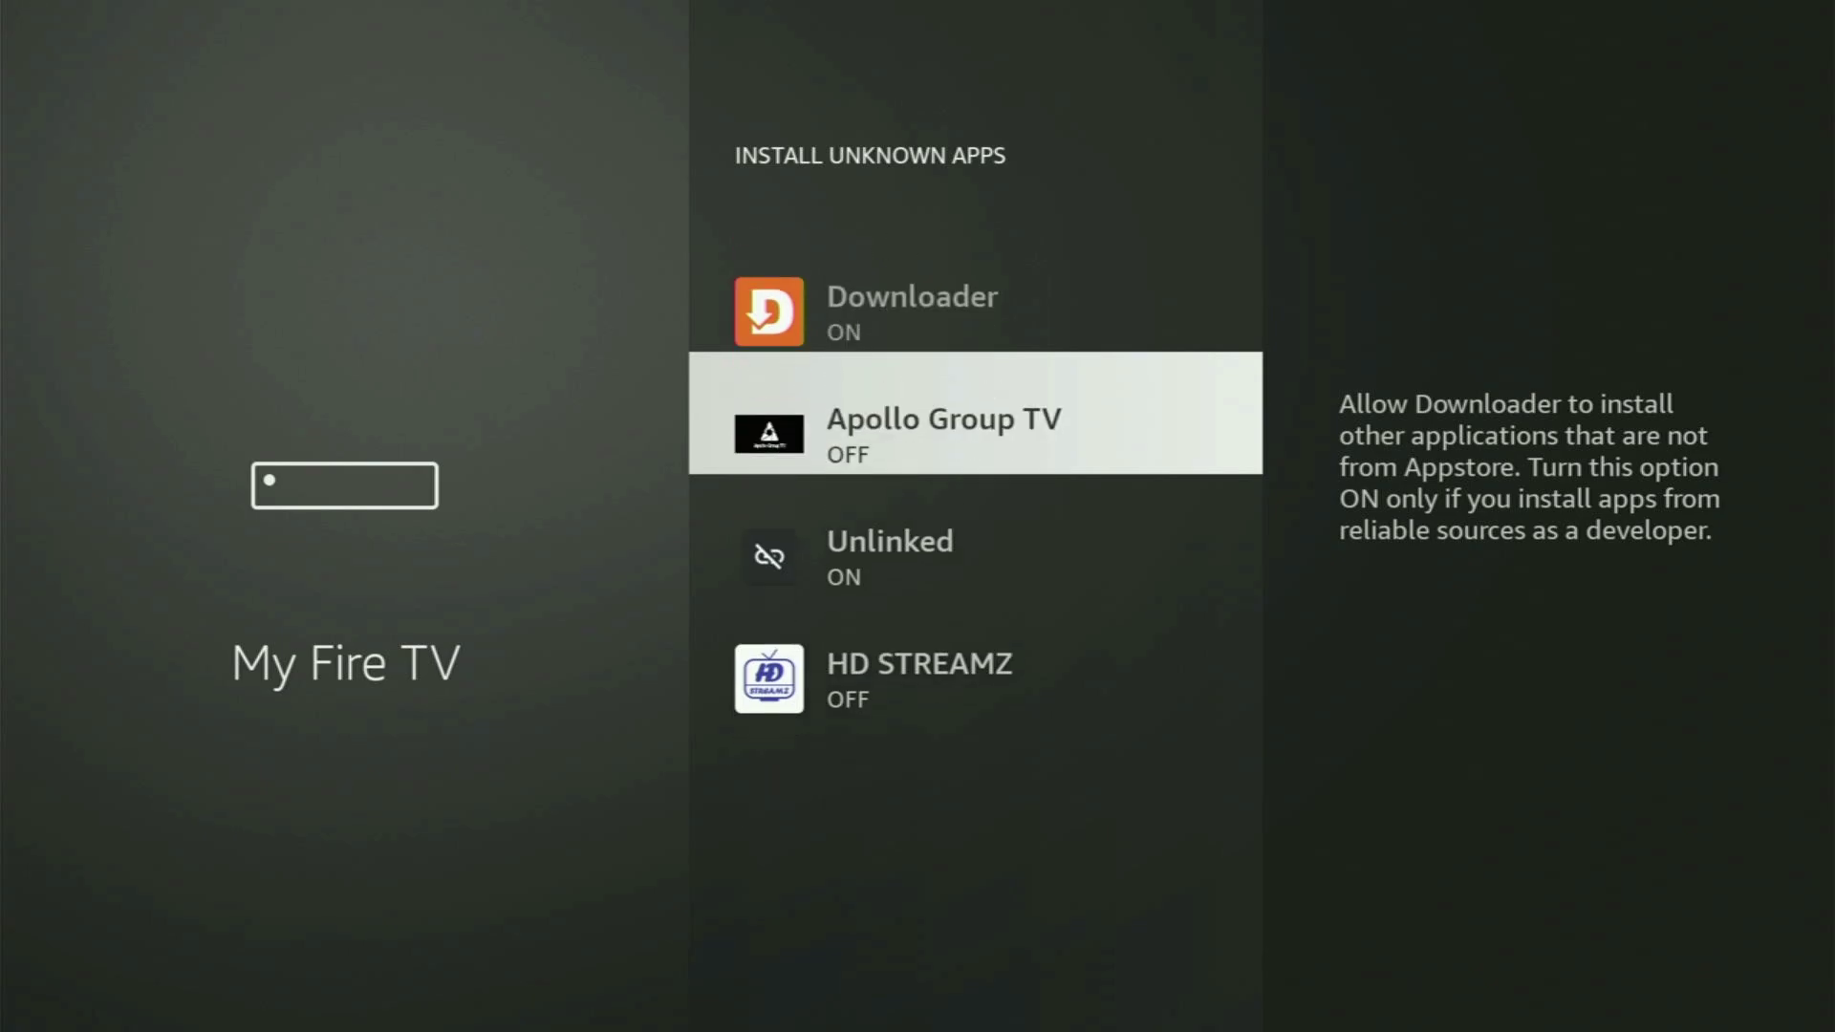
key(Up)
key(Up)
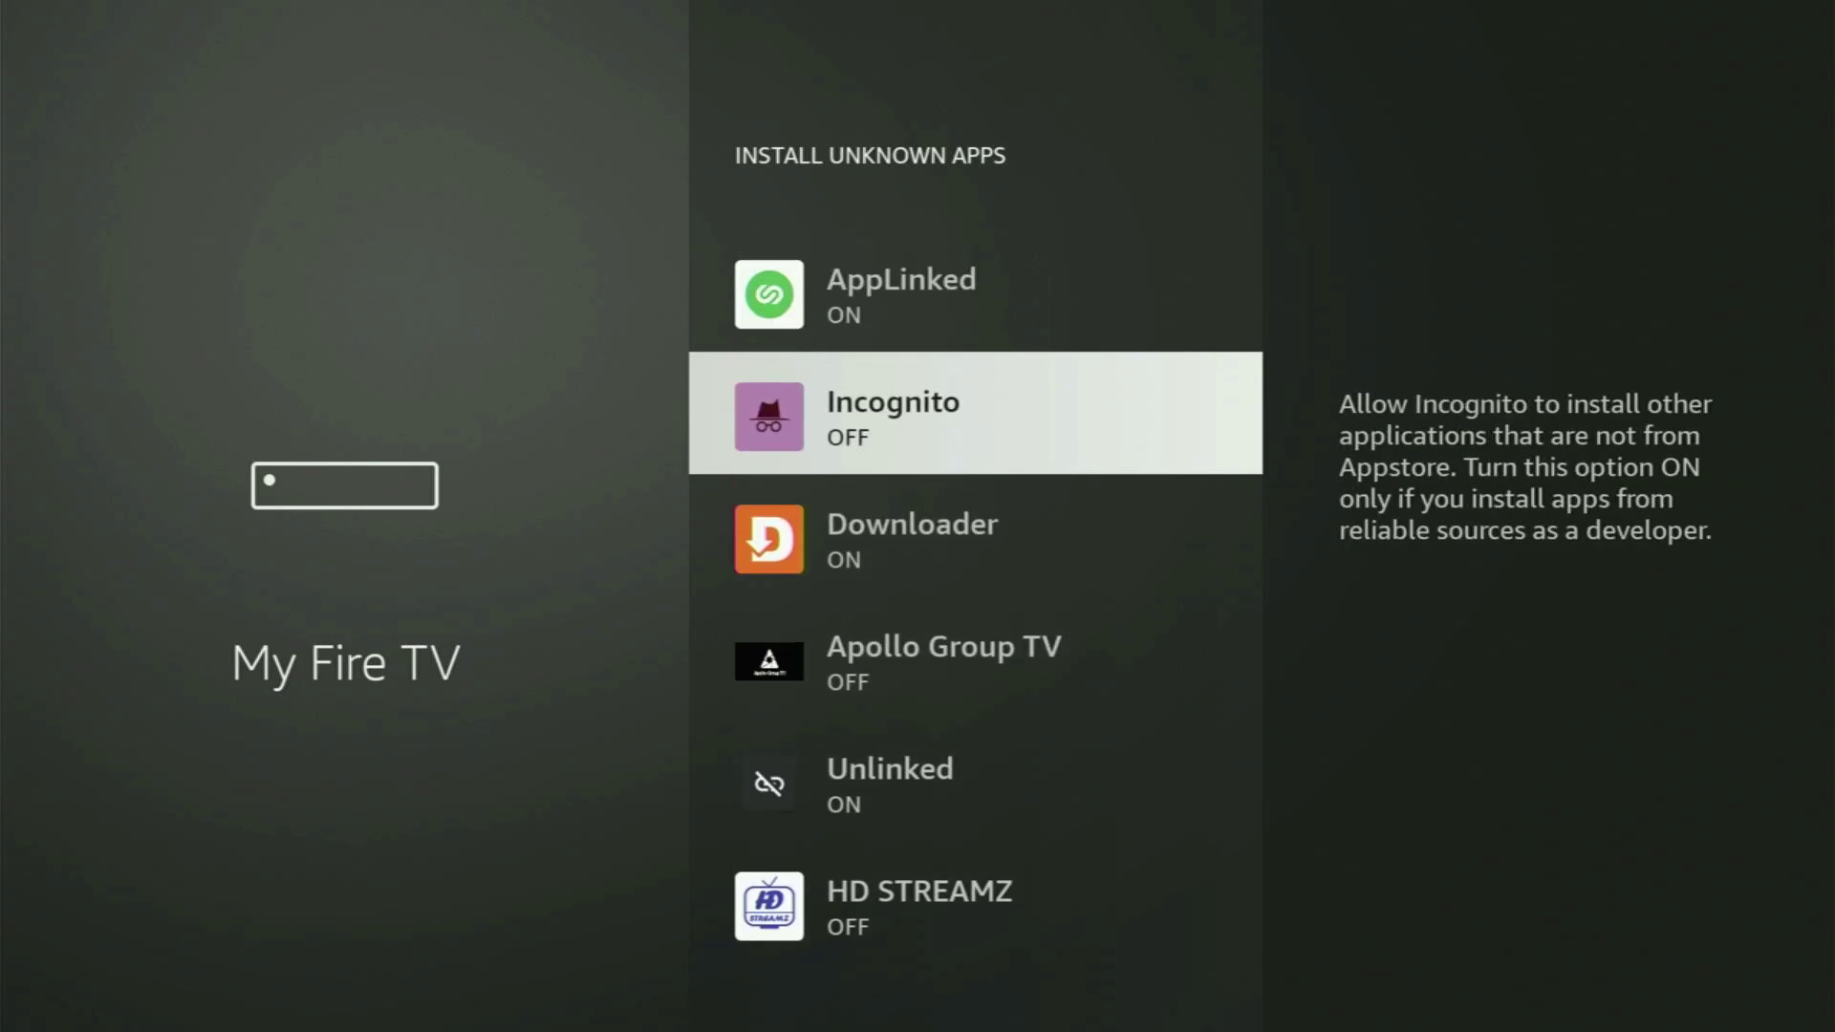
- Look through the unknown-app install permissions of AppLinked, Incognito, Downloader and the neighbouring apps
key(Up)
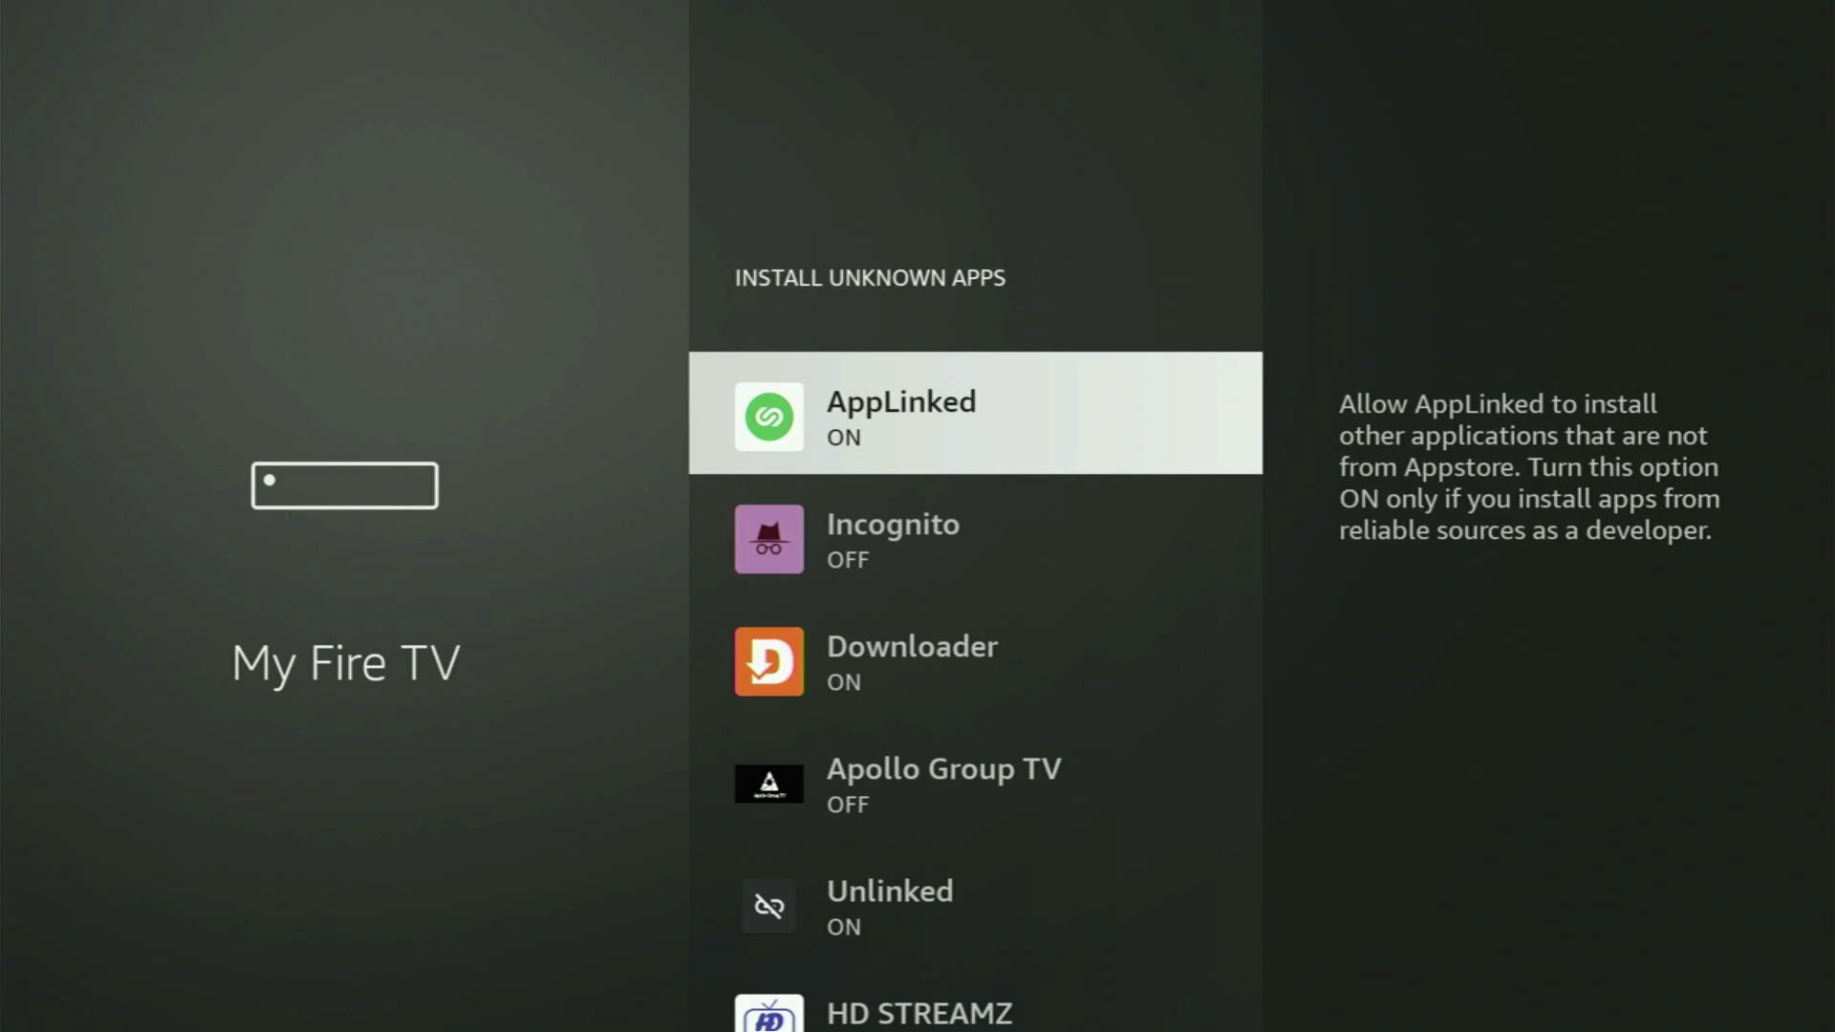
key(Down)
key(Down)
key(Down)
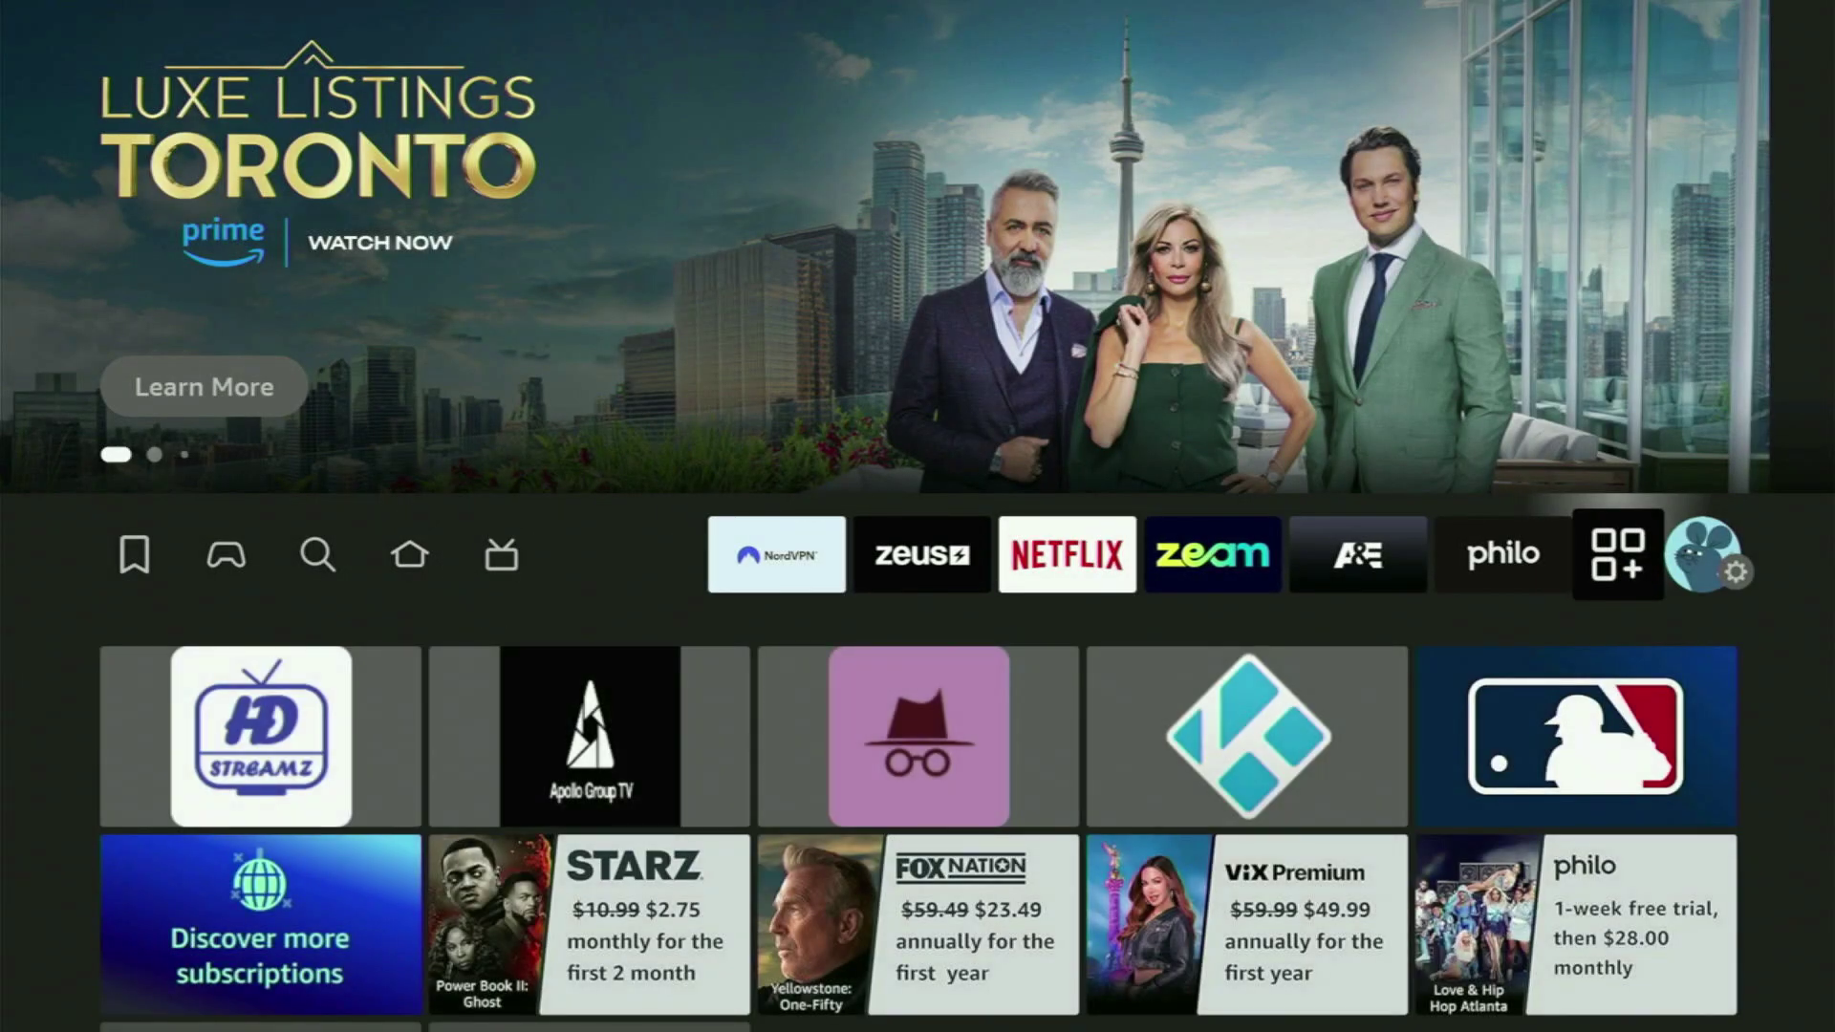
- Open the full list of apps and channels from the home screen and locate Downloader
key(Return)
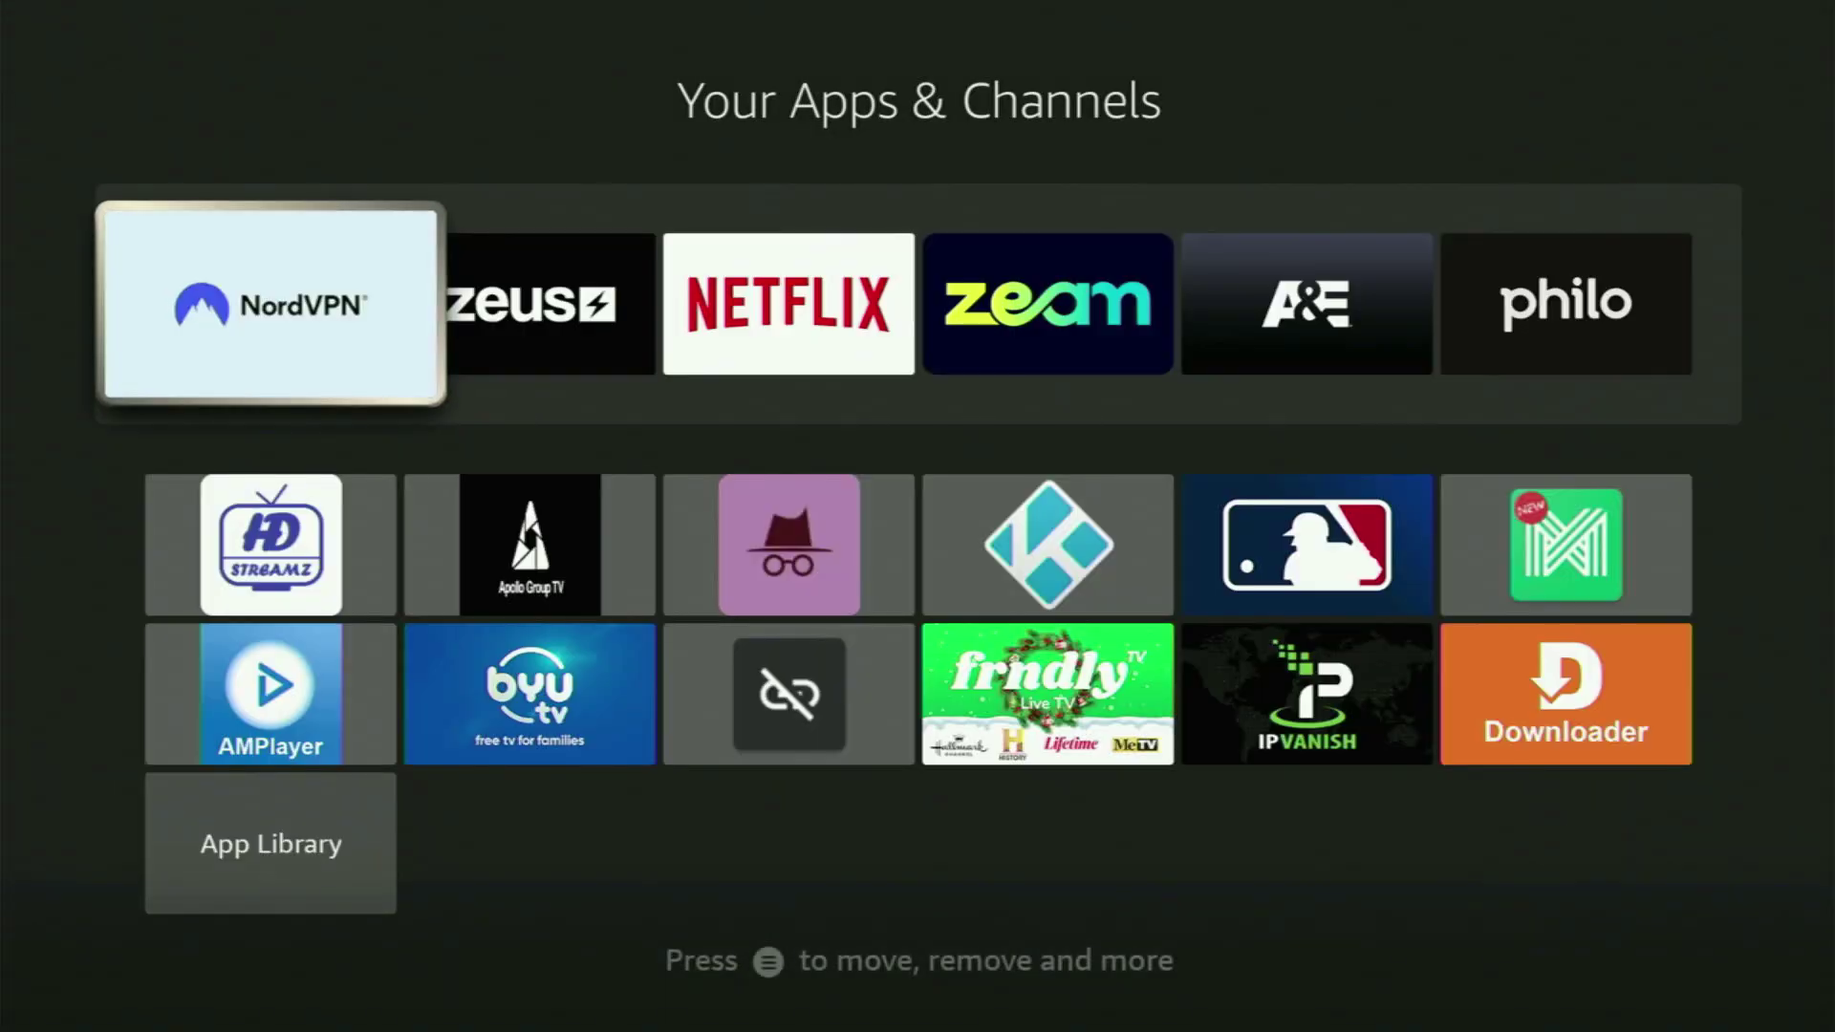
key(Down)
key(Down)
key(Right)
key(Right)
key(Right)
key(Right)
key(Right)
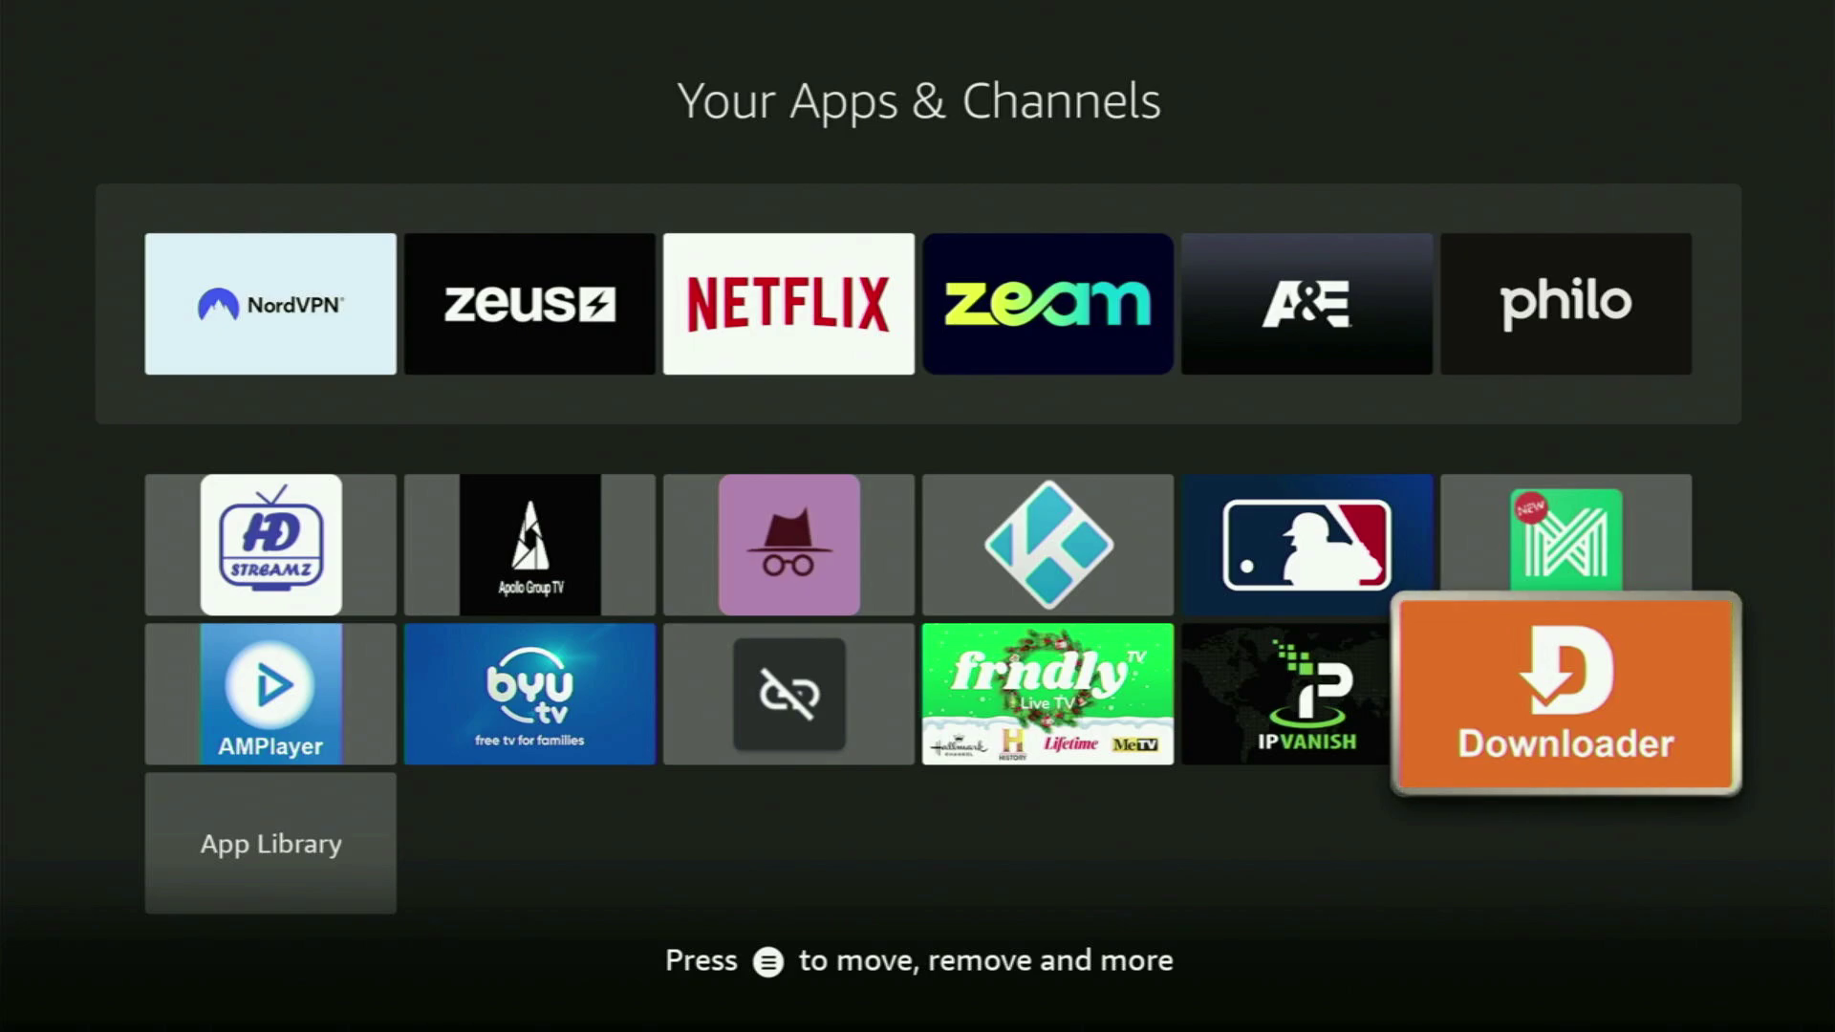
- Go to NordVPN in Your Apps & Channels and launch it
key(Left)
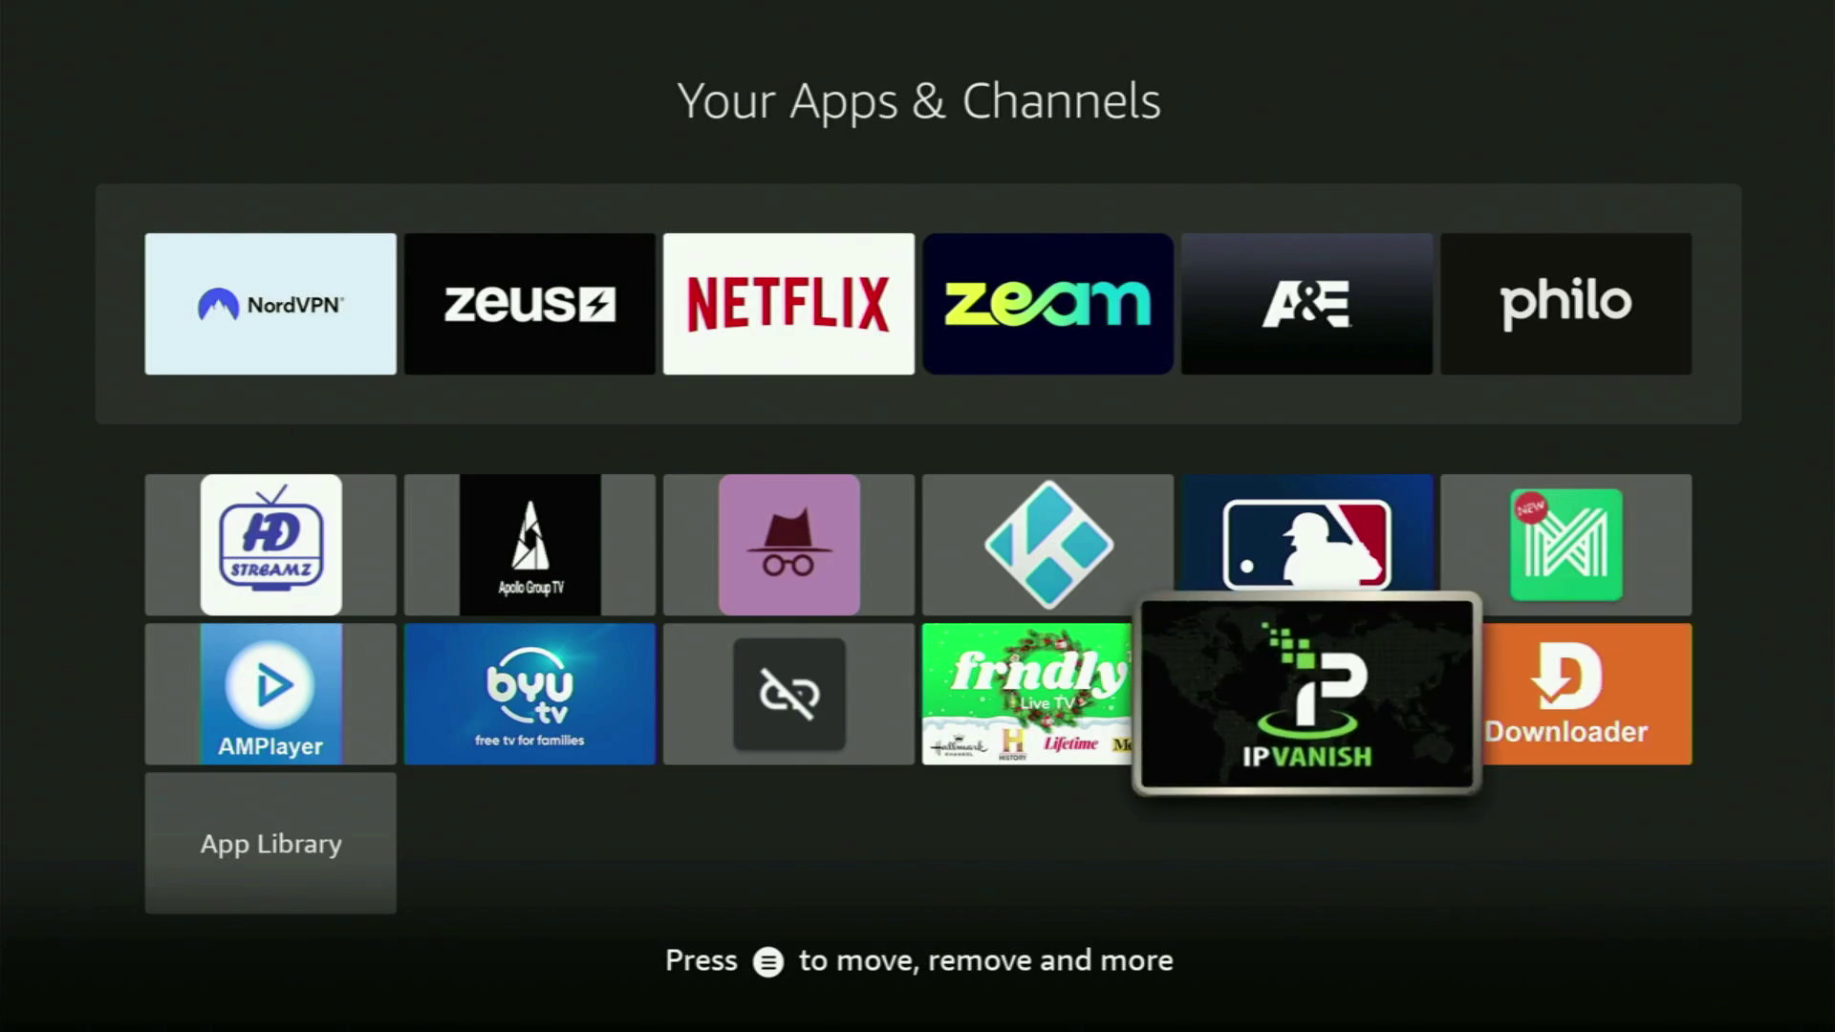
key(Up)
key(Left)
key(Left)
key(Left)
key(Left)
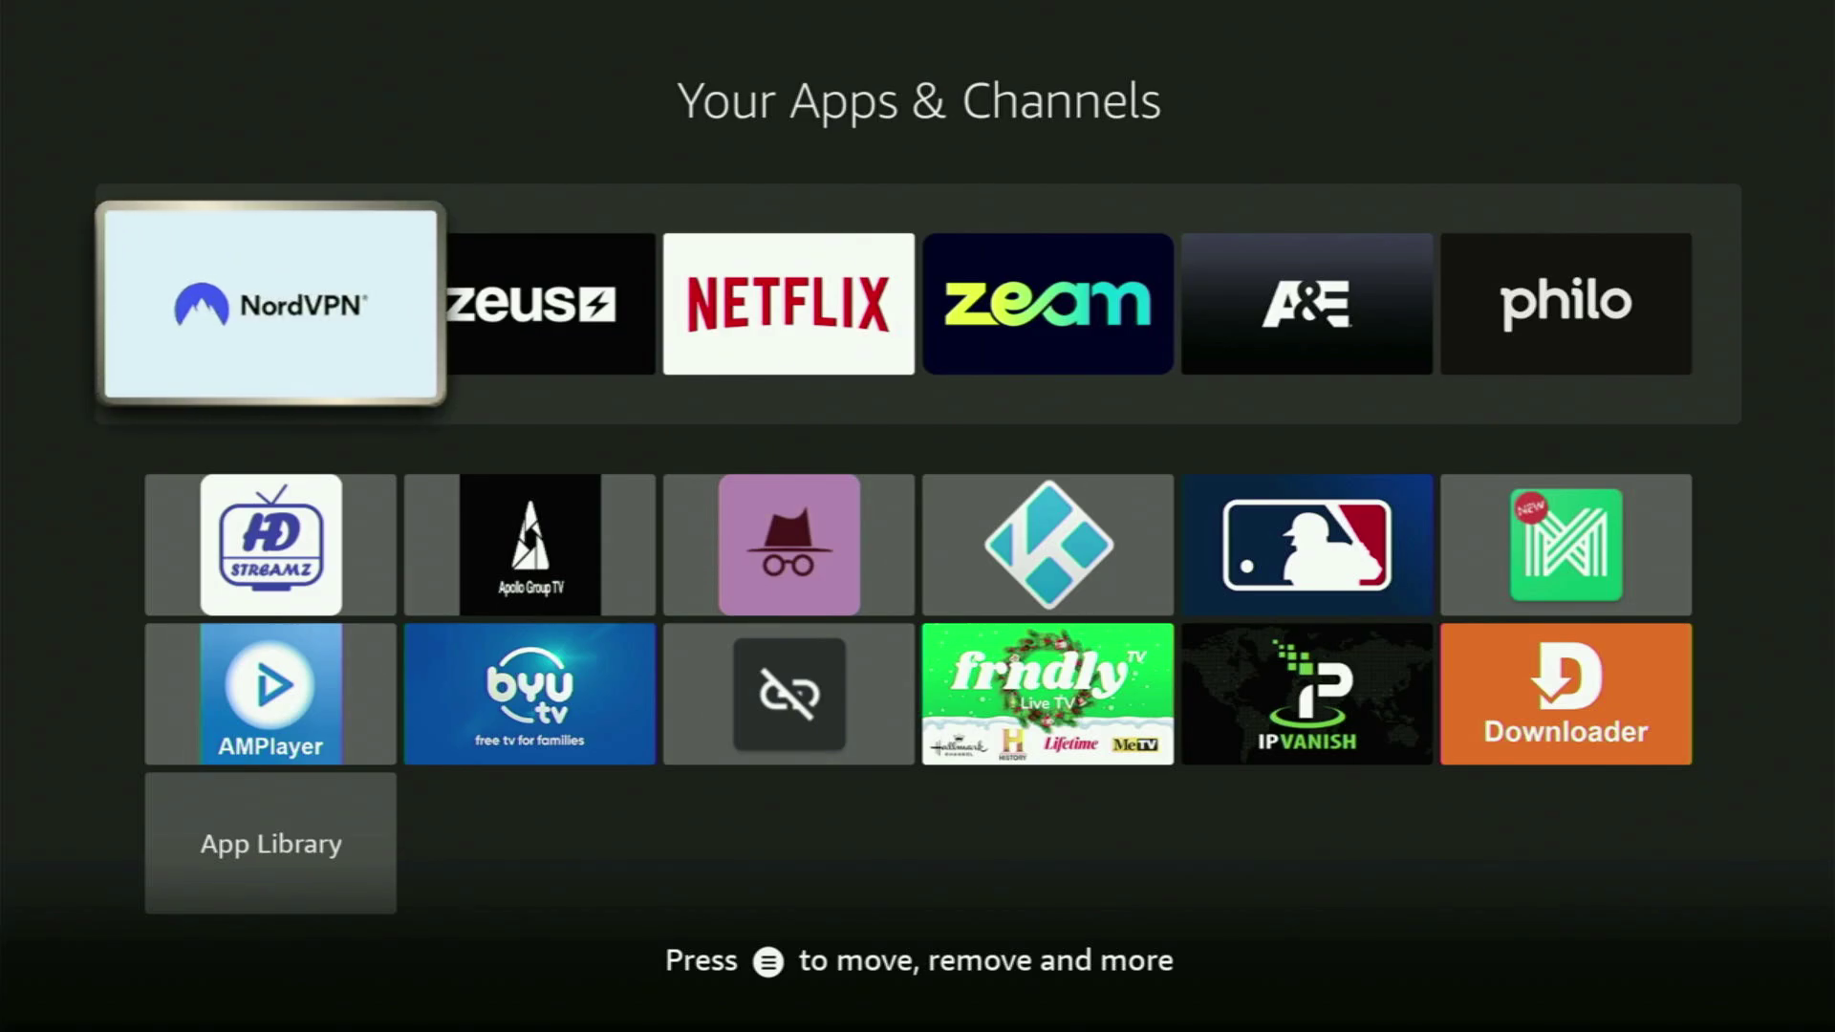
key(Return)
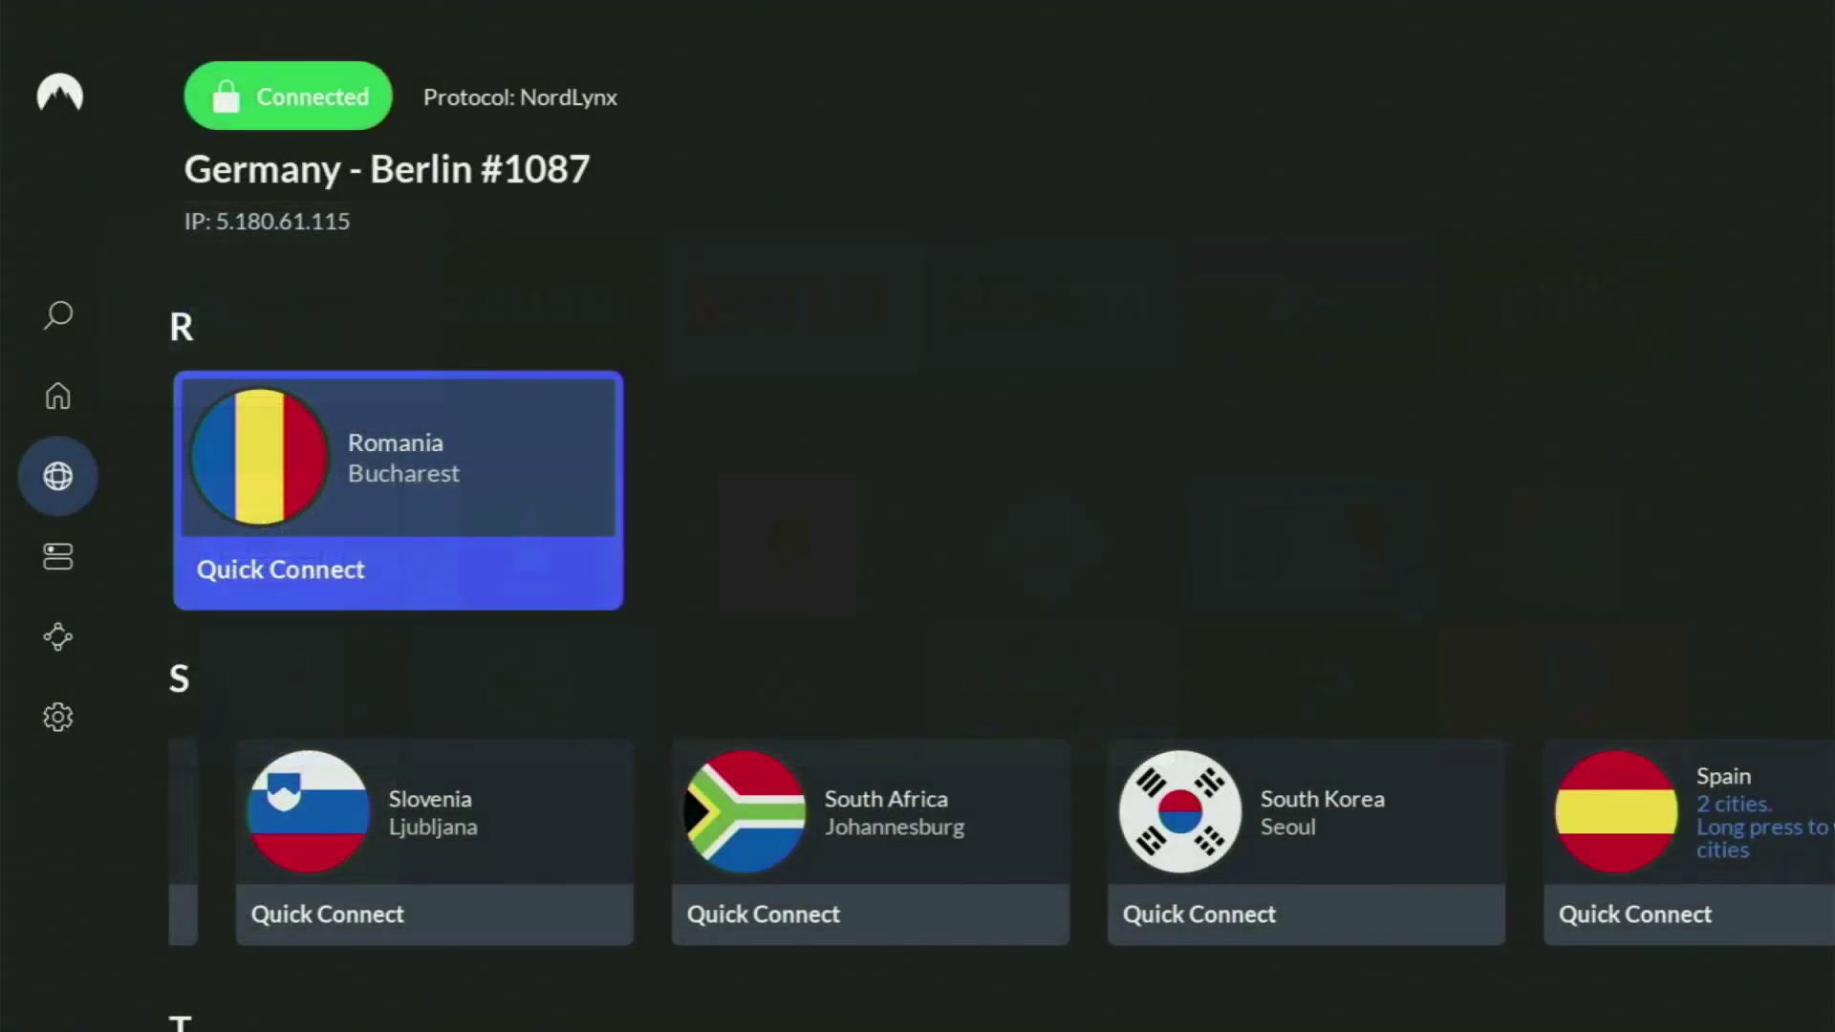
- Examine the alphabetical list of VPN countries down to the U - V group and back up to the first row
key(Down)
key(Down)
key(Down)
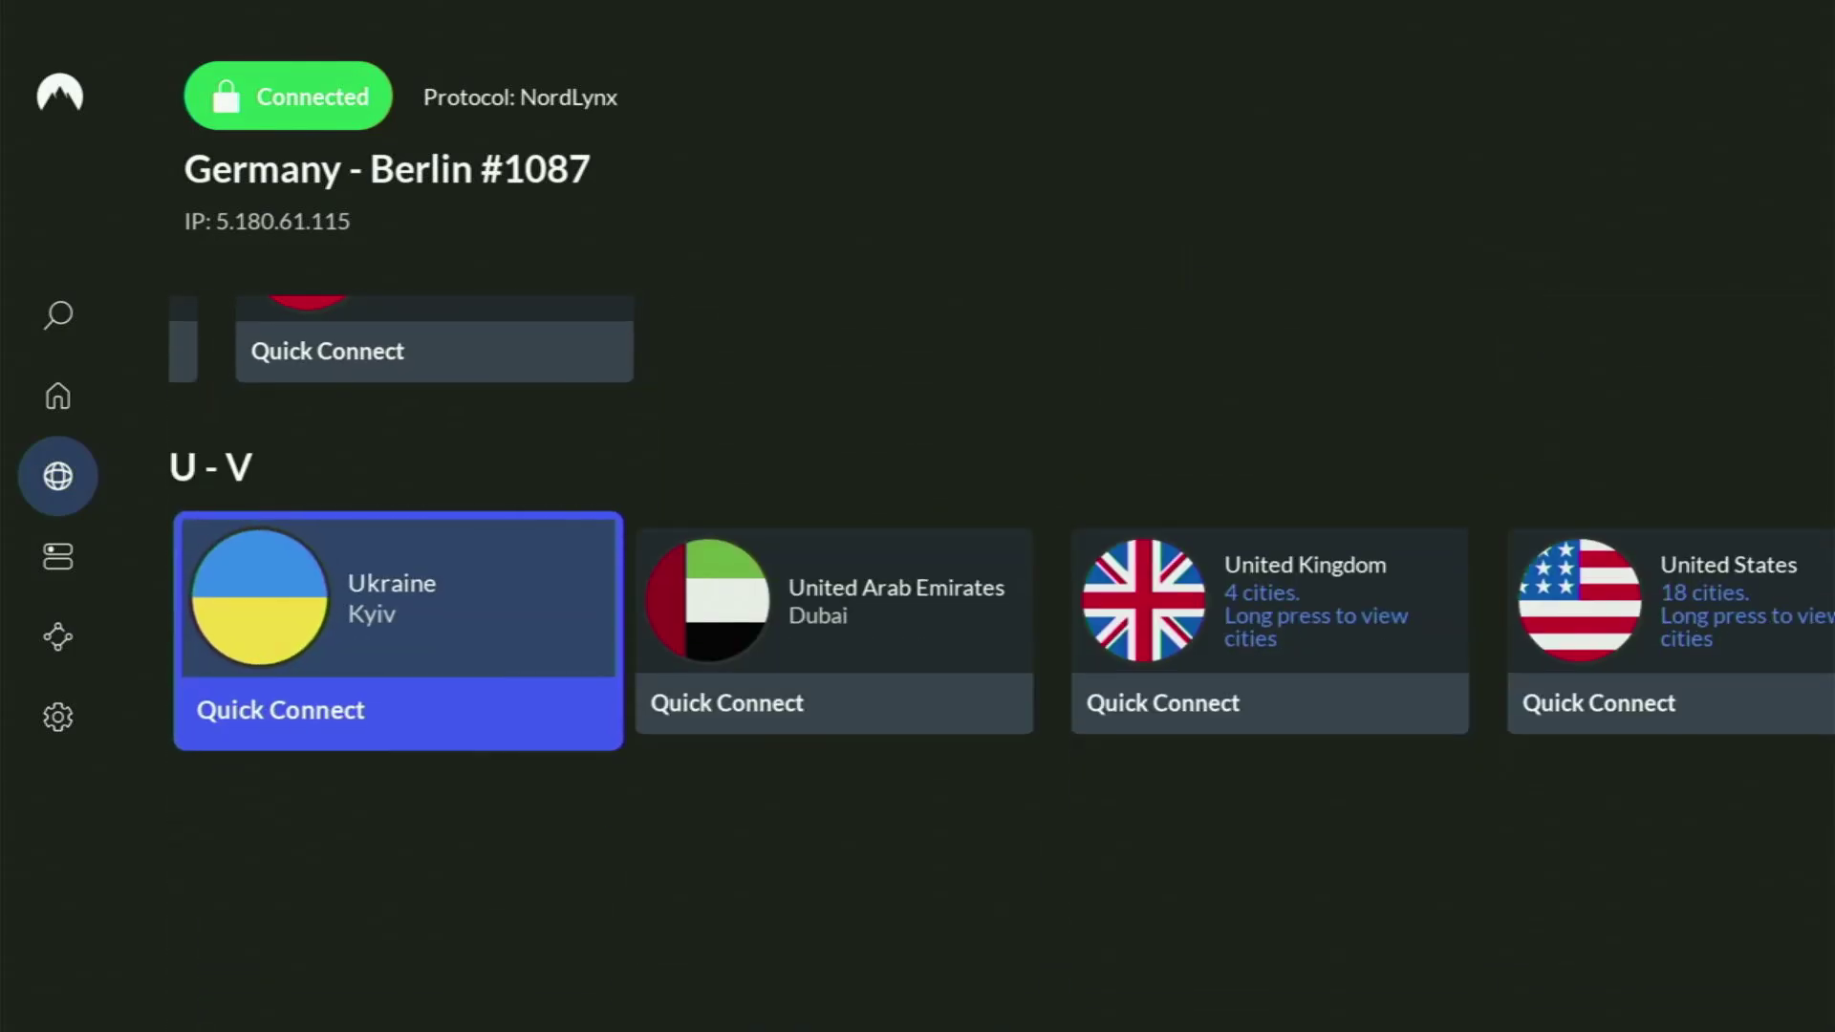
key(Up)
key(Up)
key(Up)
key(Up)
key(Up)
key(Up)
key(Up)
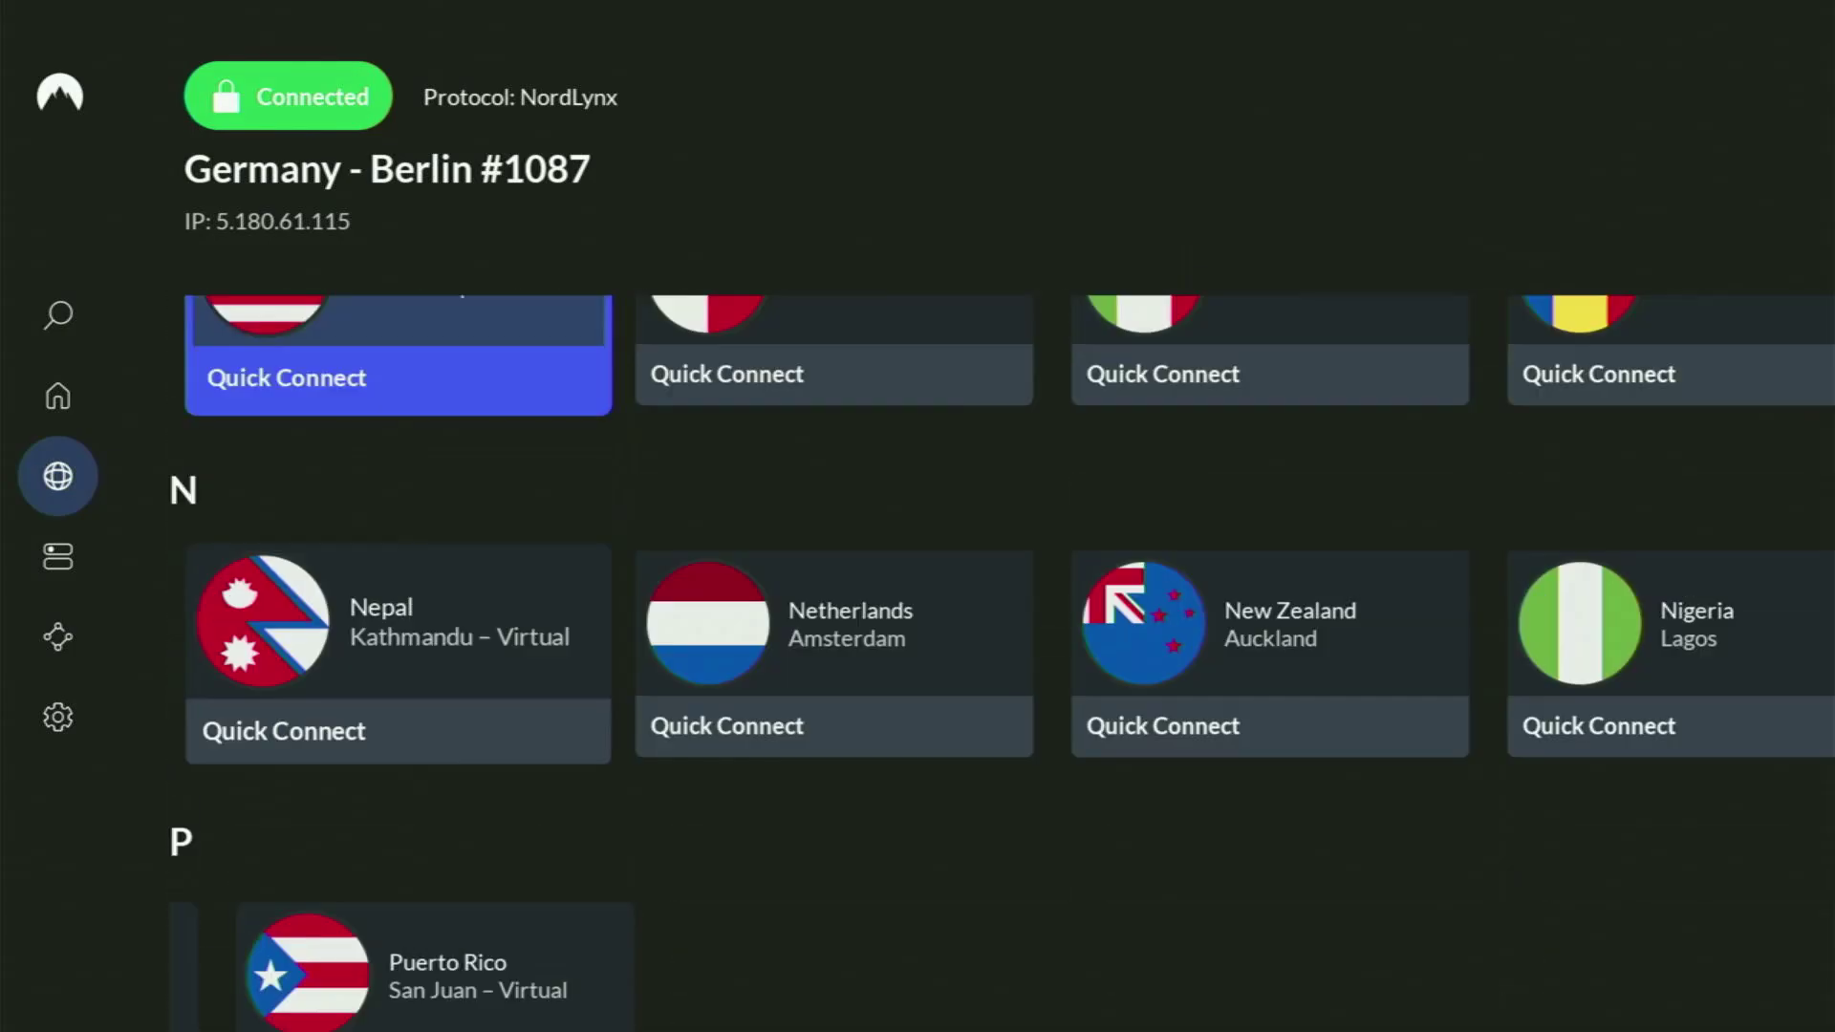
key(Up)
key(Up)
key(Up)
key(Up)
key(Up)
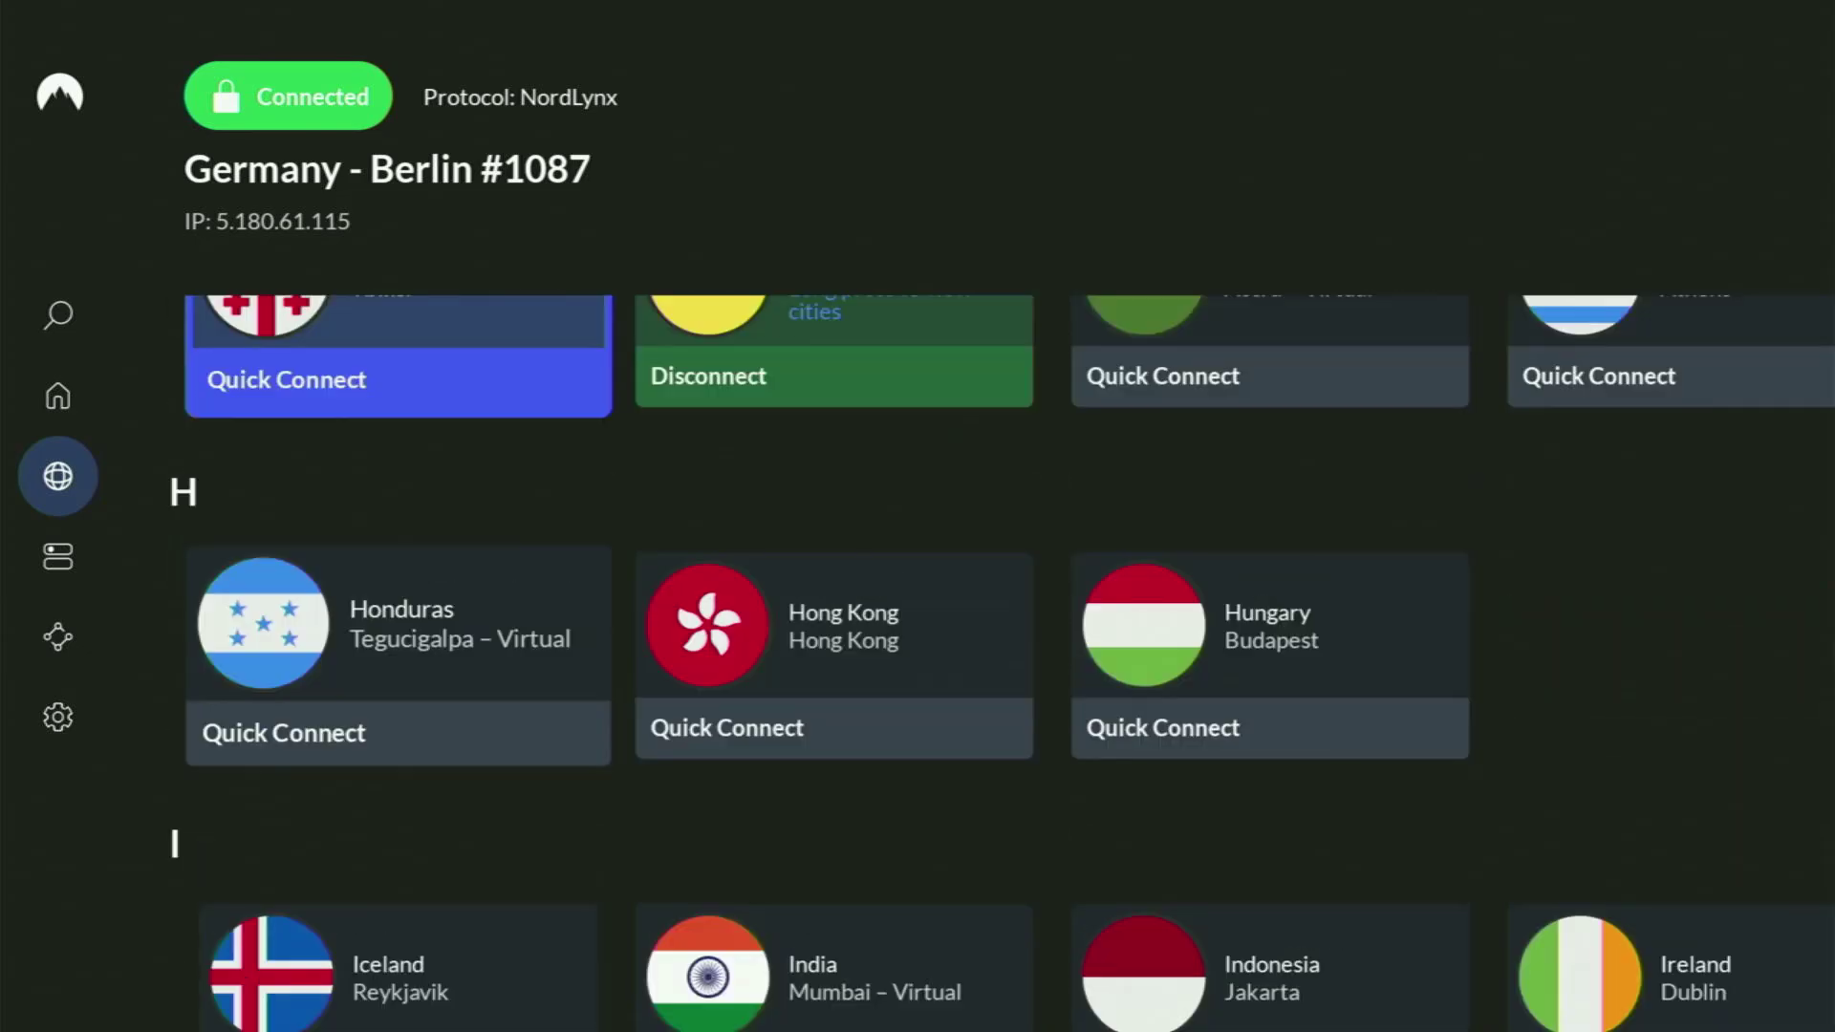
key(Up)
key(Up)
key(Up)
key(Up)
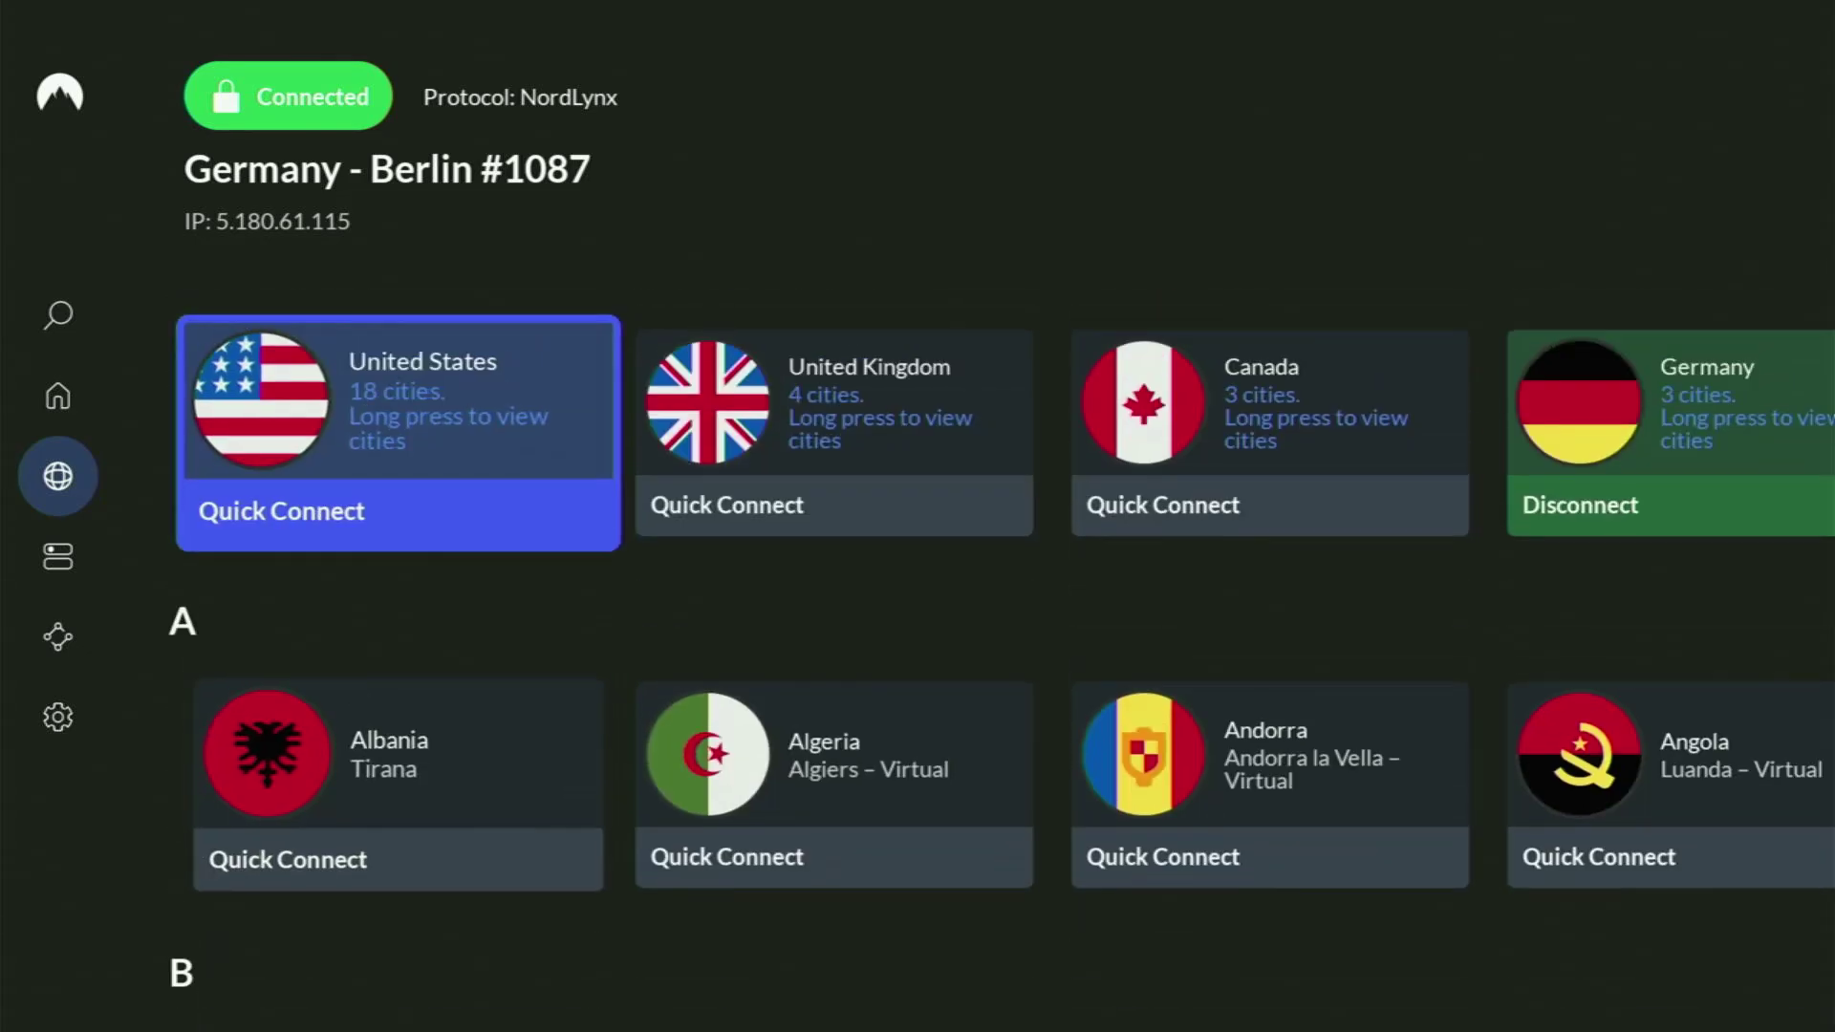
- Open NordVPN's Home page and look through the suggested servers
key(Left)
key(Up)
key(Return)
key(Down)
key(Right)
key(Right)
key(Right)
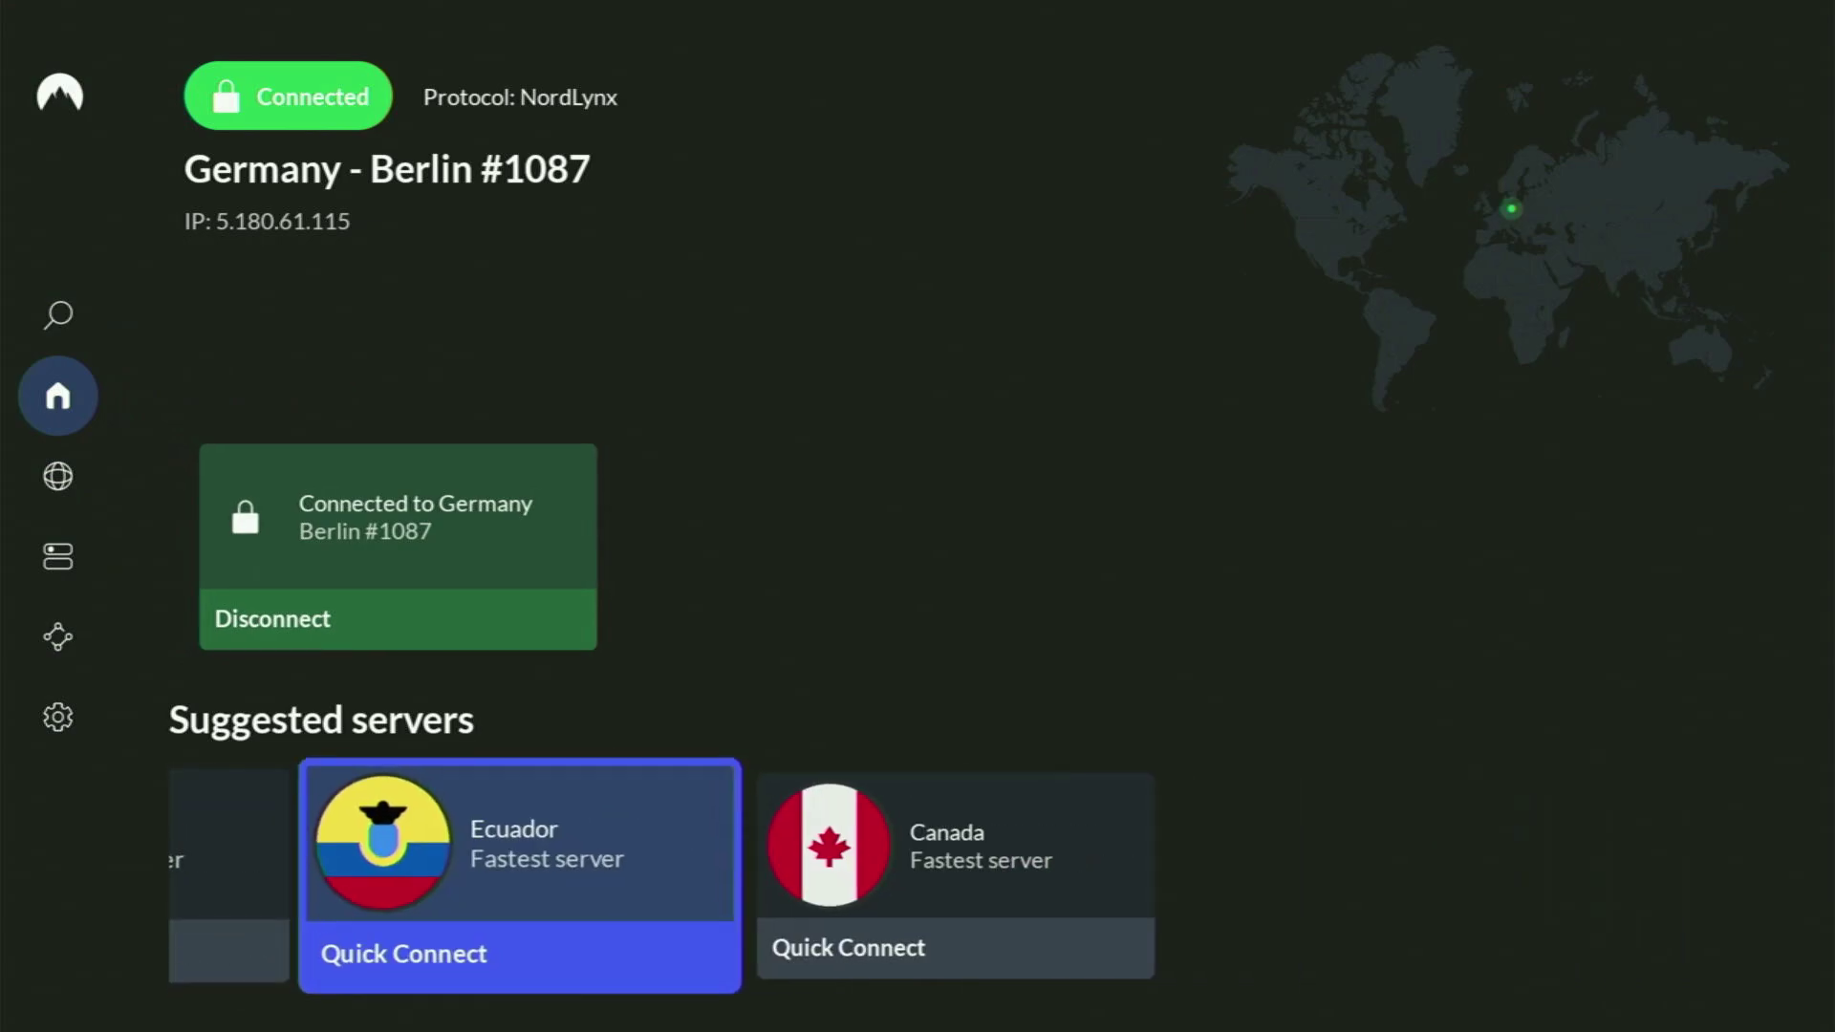
- Go back to the list of countries and connect the VPN to Hungary, Budapest
key(Left)
key(Left)
key(Left)
key(Left)
key(Down)
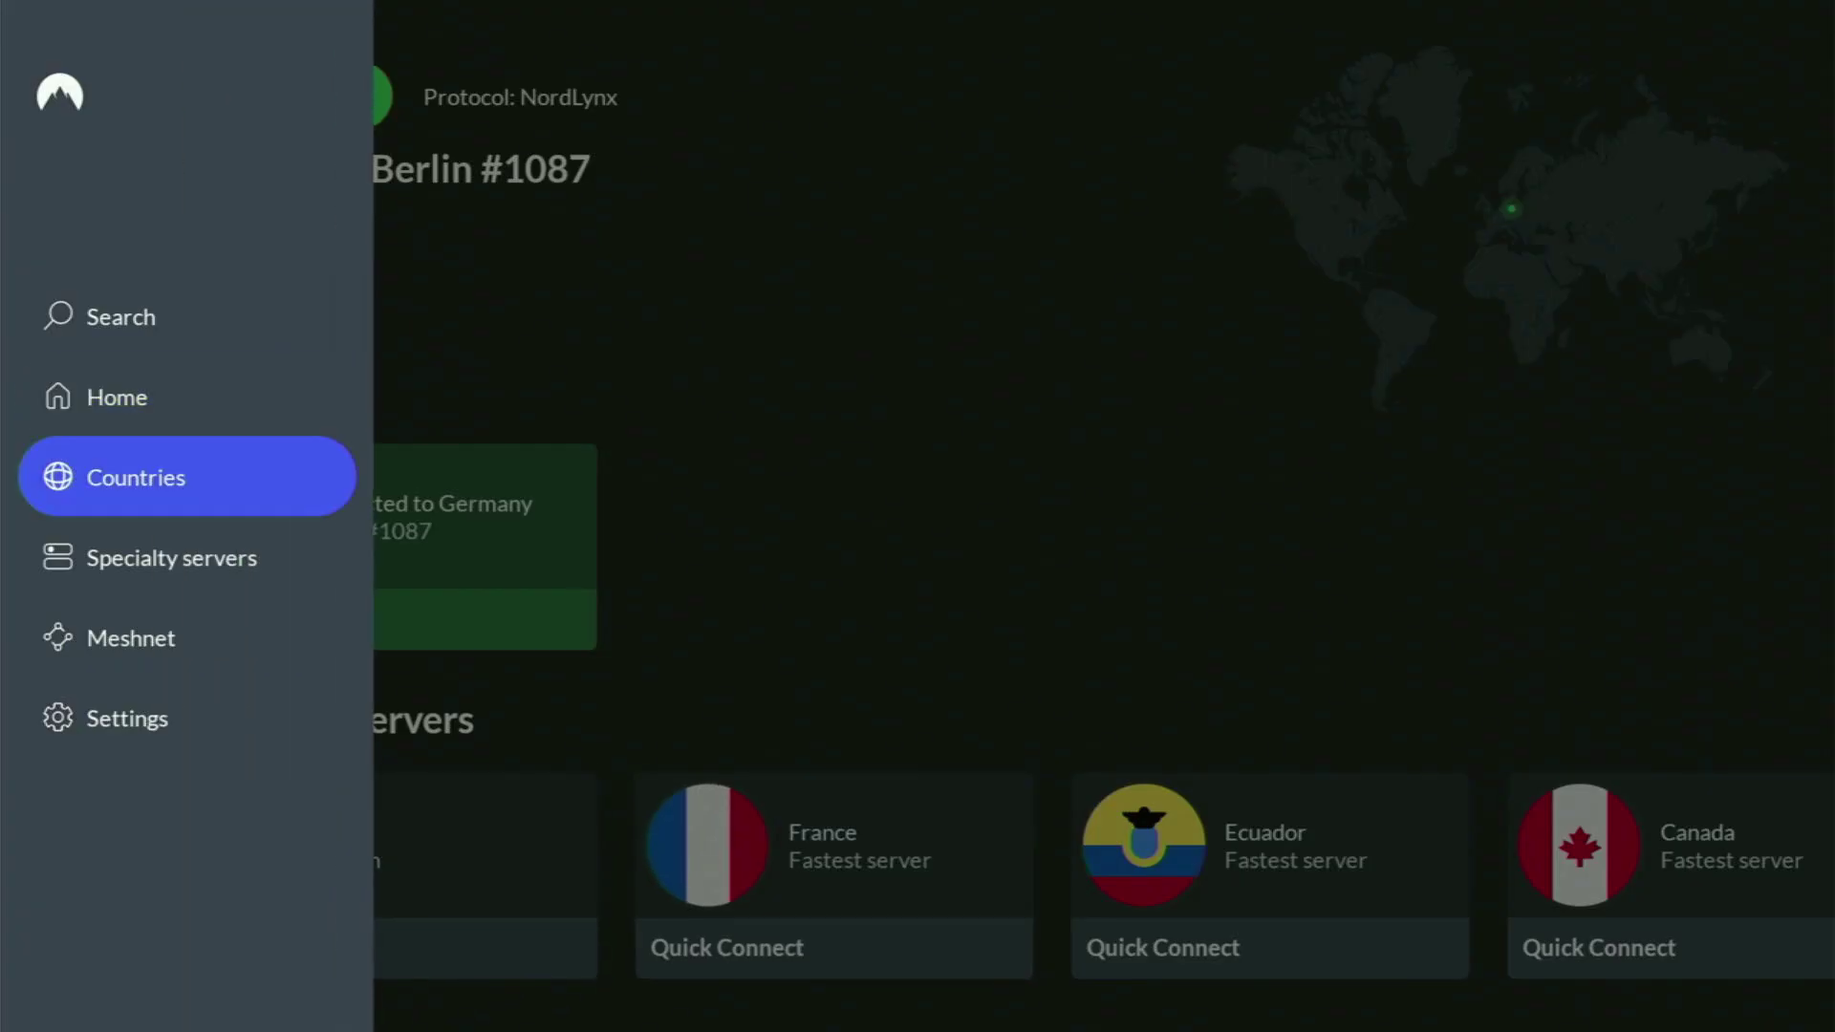
key(Right)
key(Down)
key(Down)
key(Down)
key(Down)
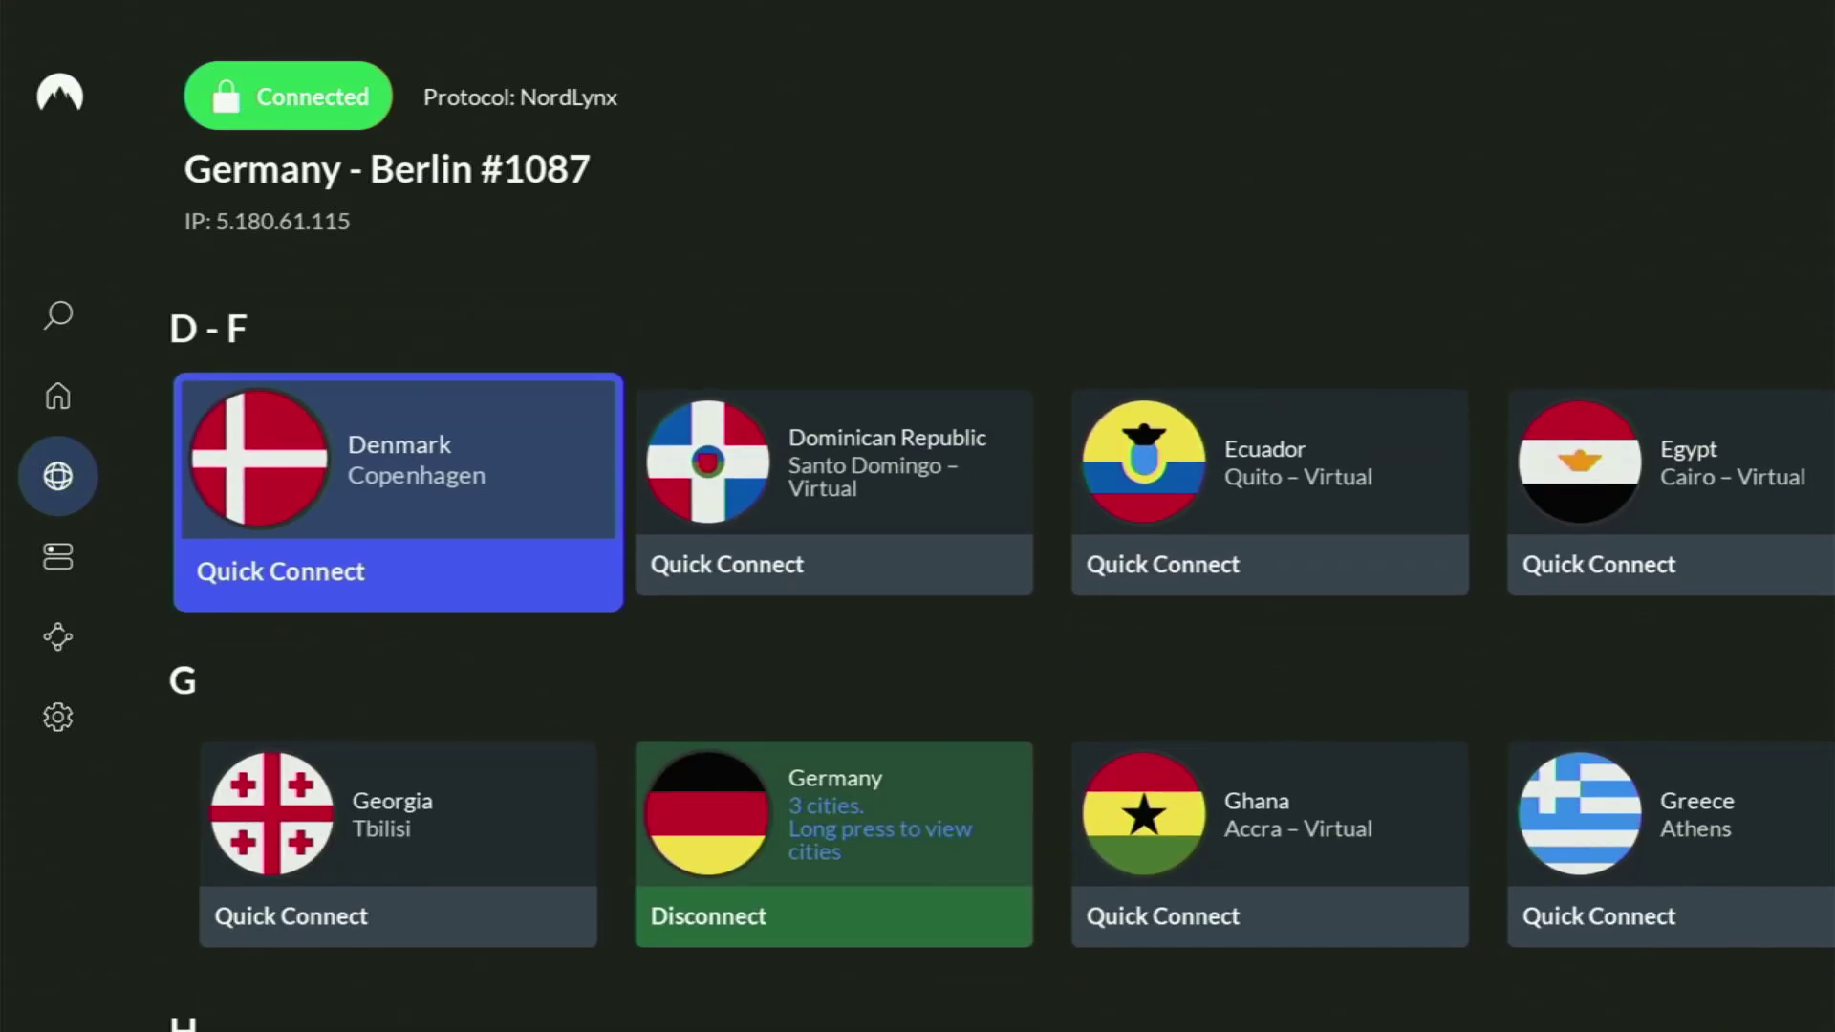
key(Down)
key(Down)
key(Right)
key(Right)
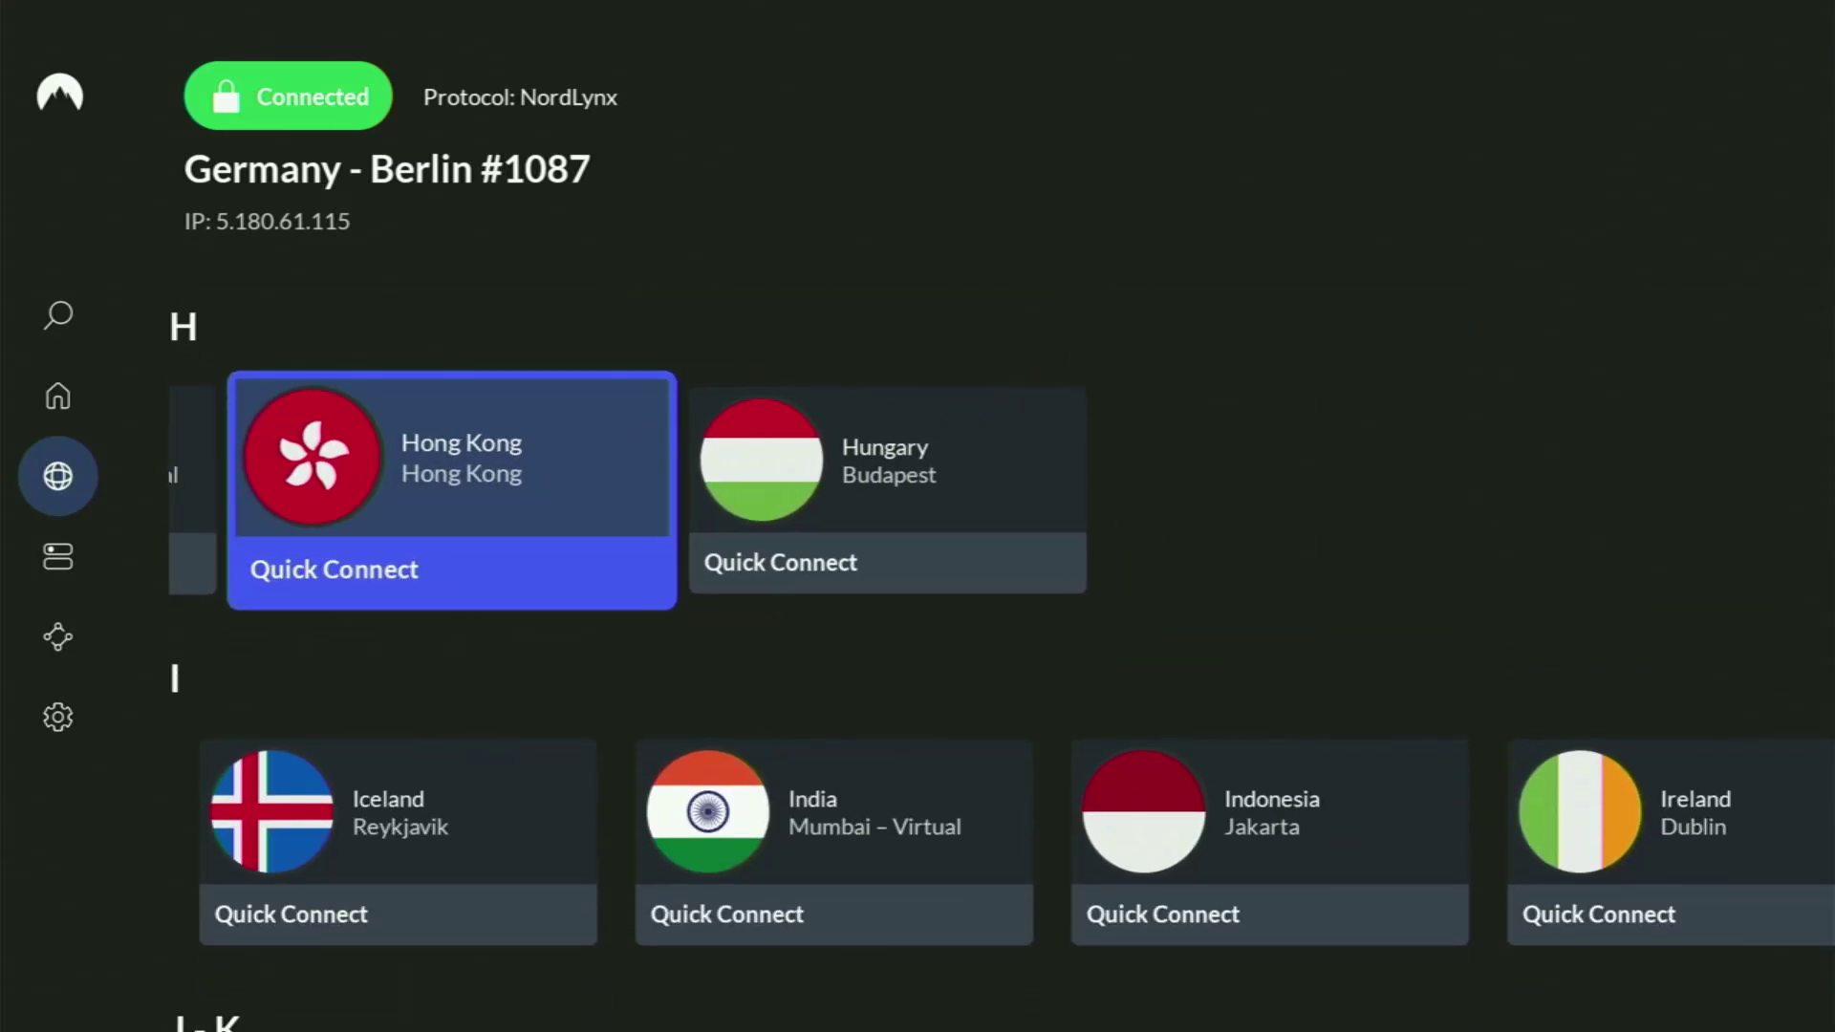
key(Return)
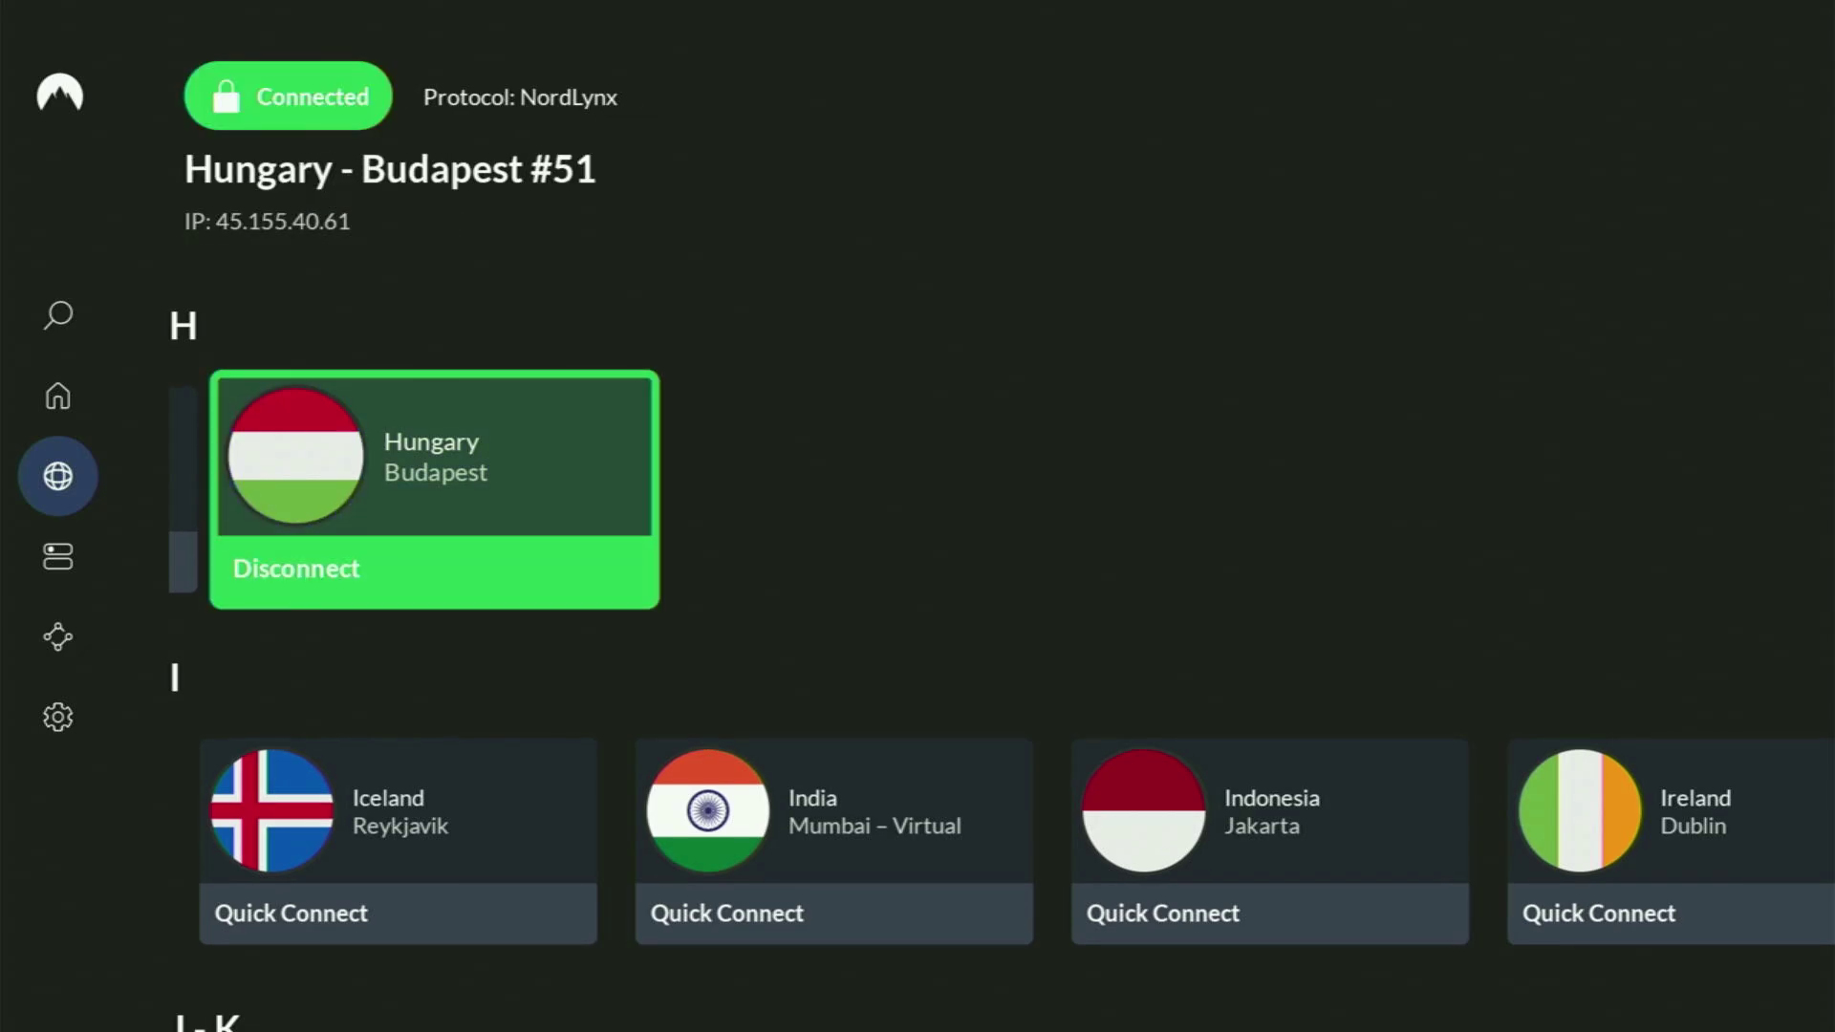
- Look through the remaining VPN countries from Iceland down to the U - V group
key(Down)
key(Down)
key(Down)
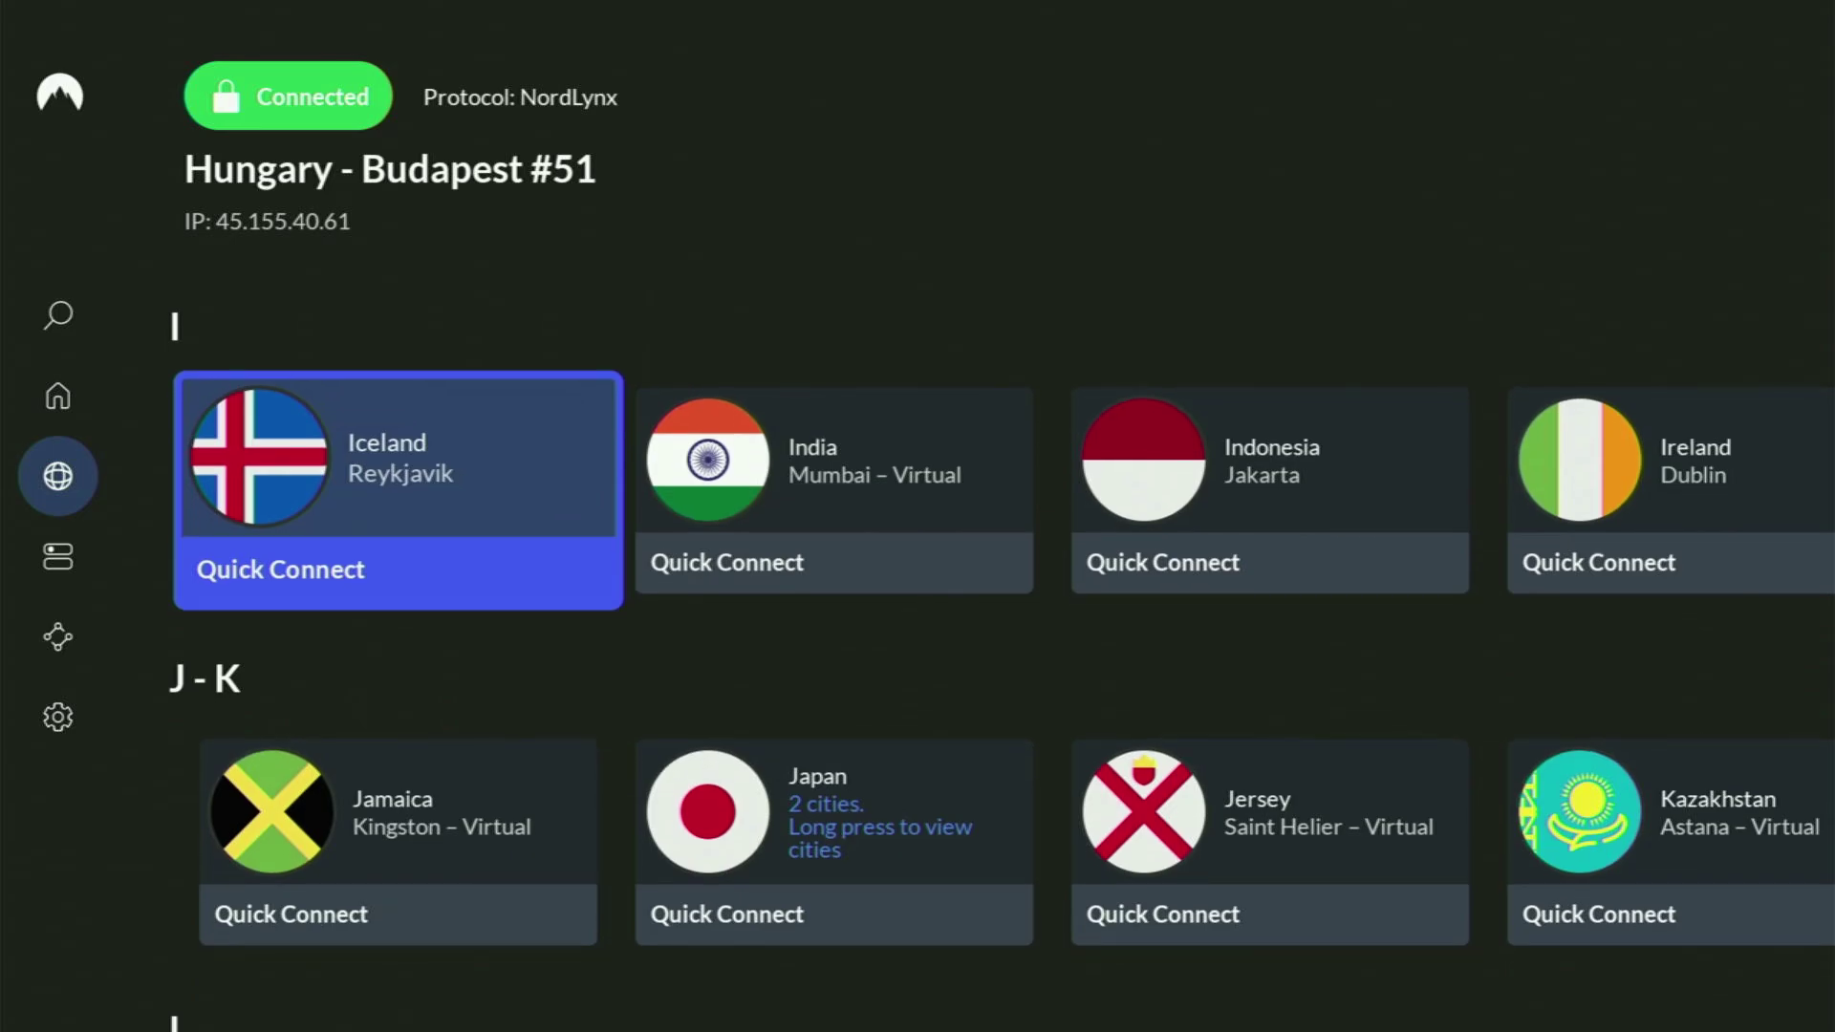
key(Down)
key(Down)
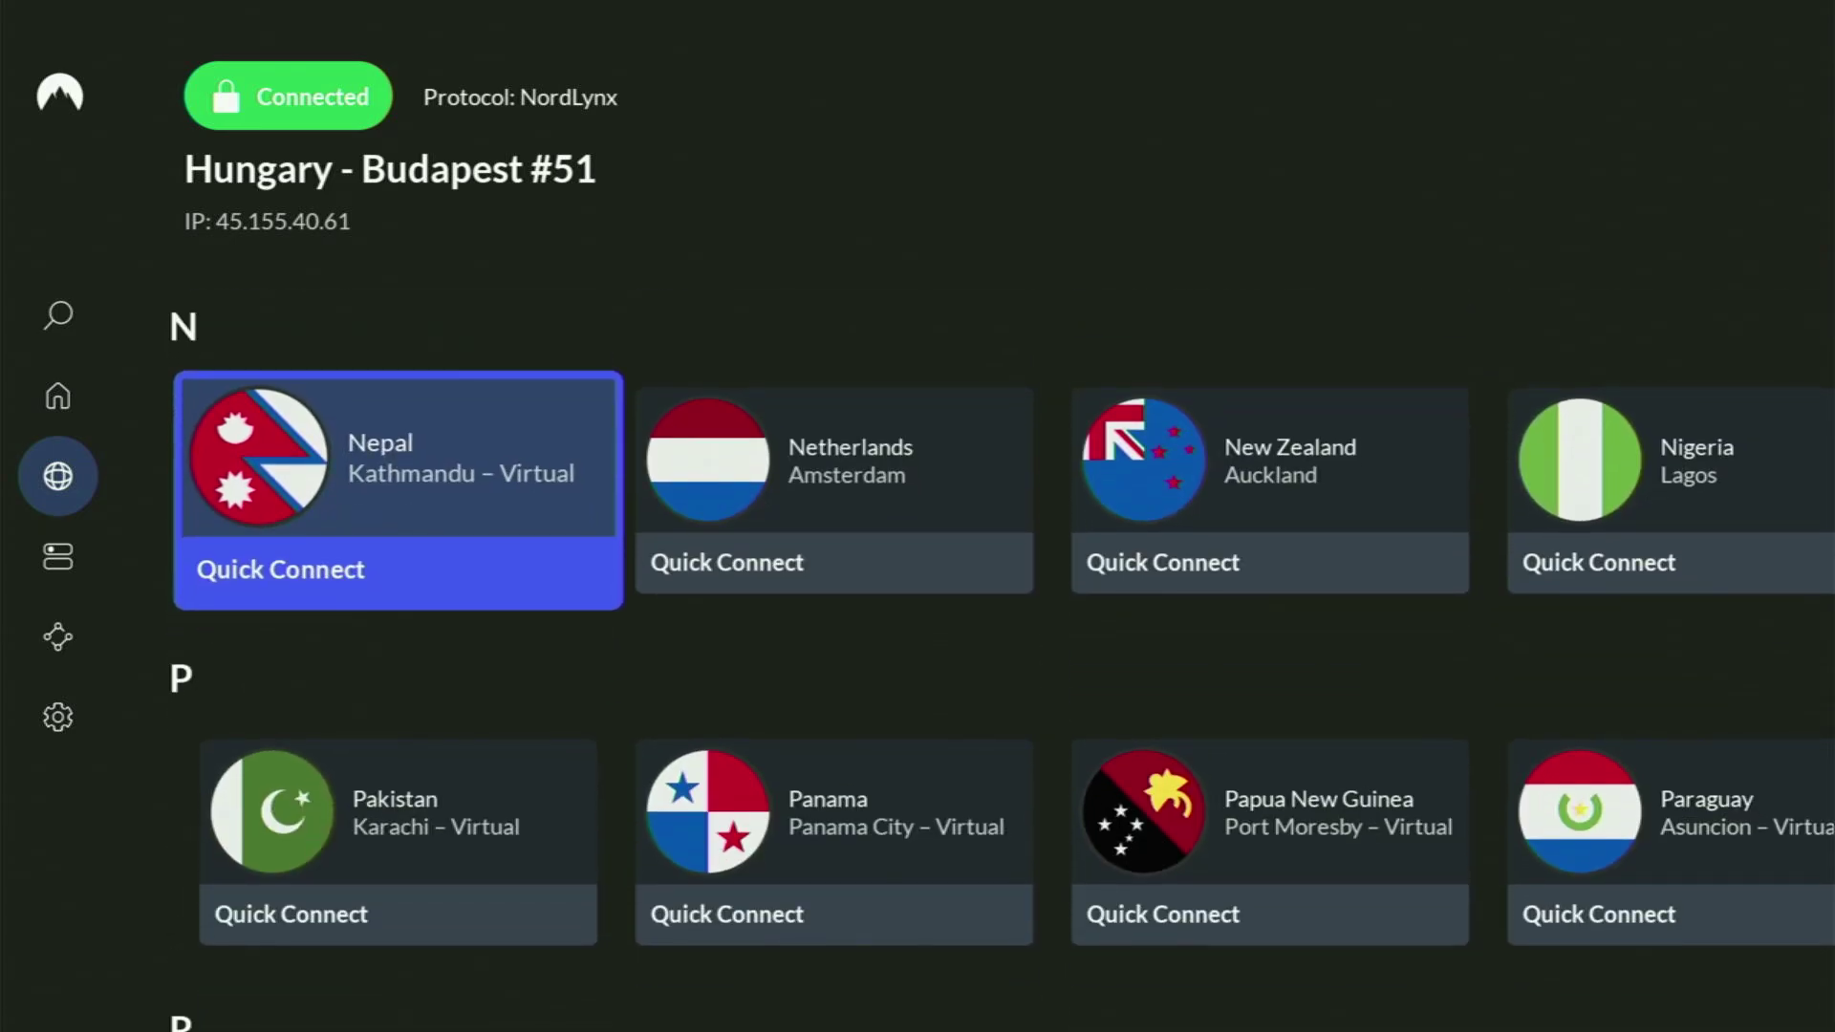
key(Down)
key(Down)
key(Down)
key(Down)
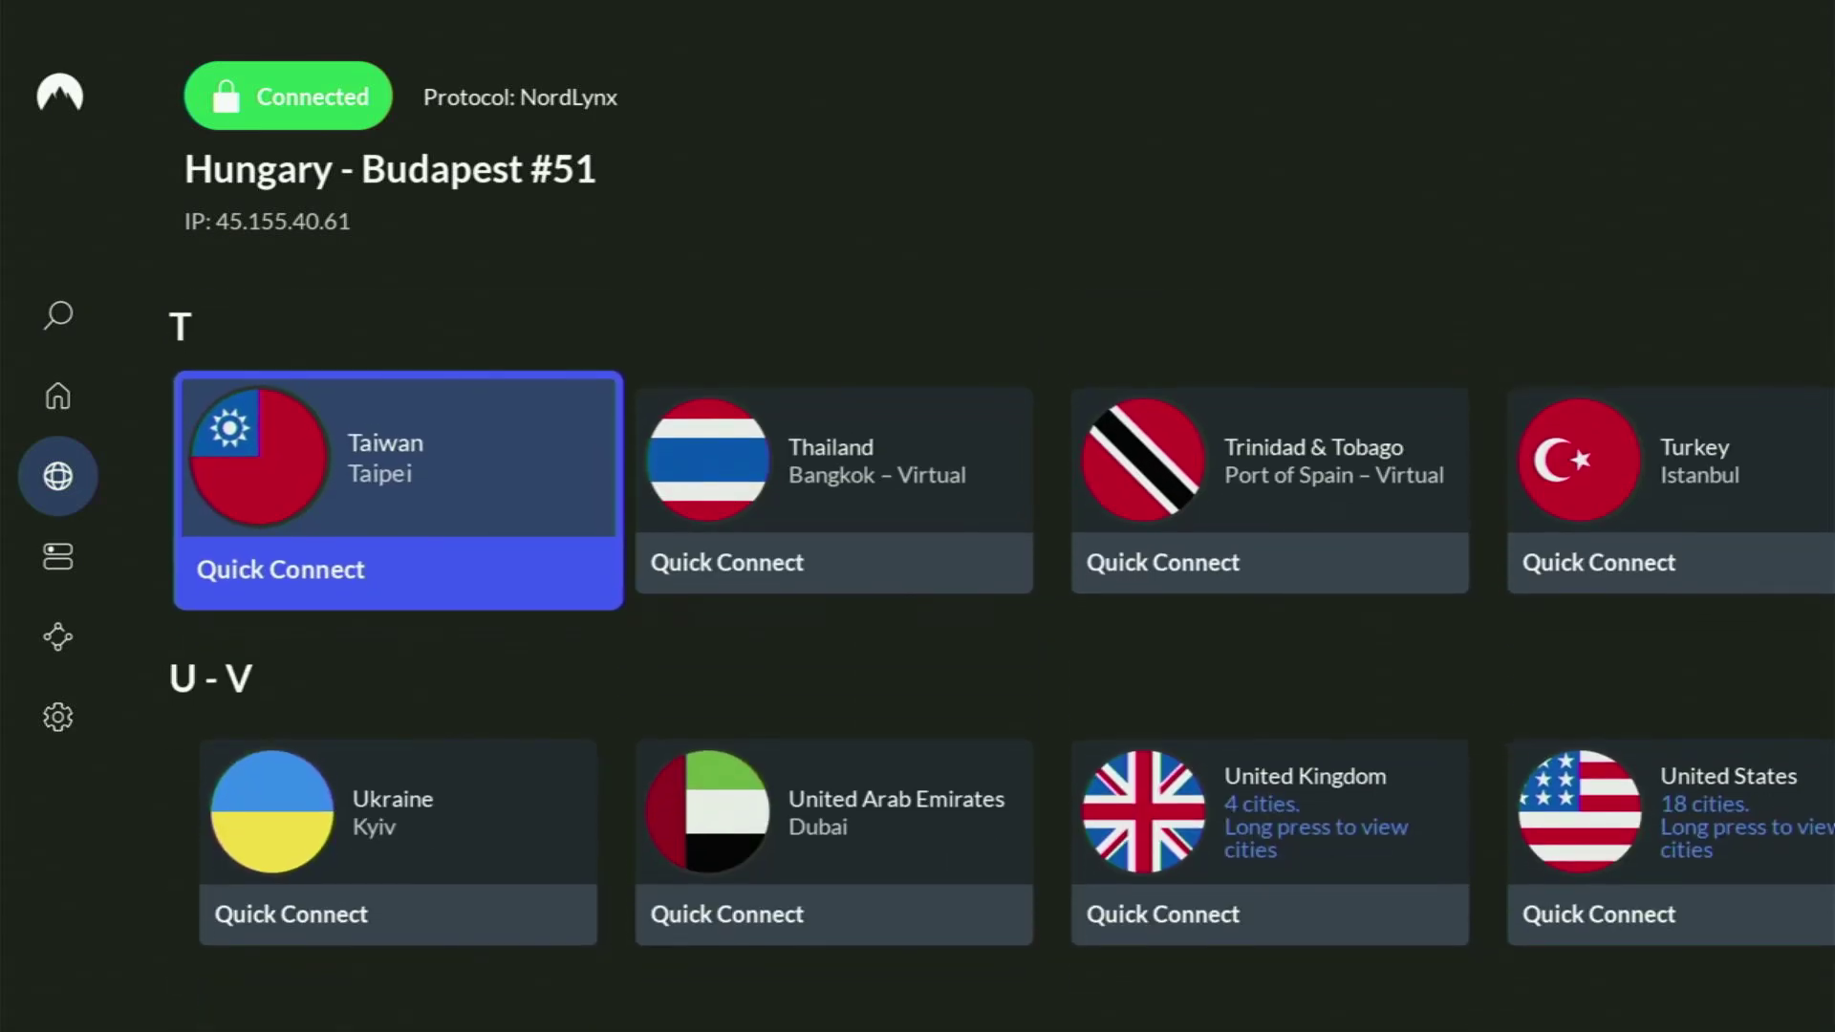
key(Down)
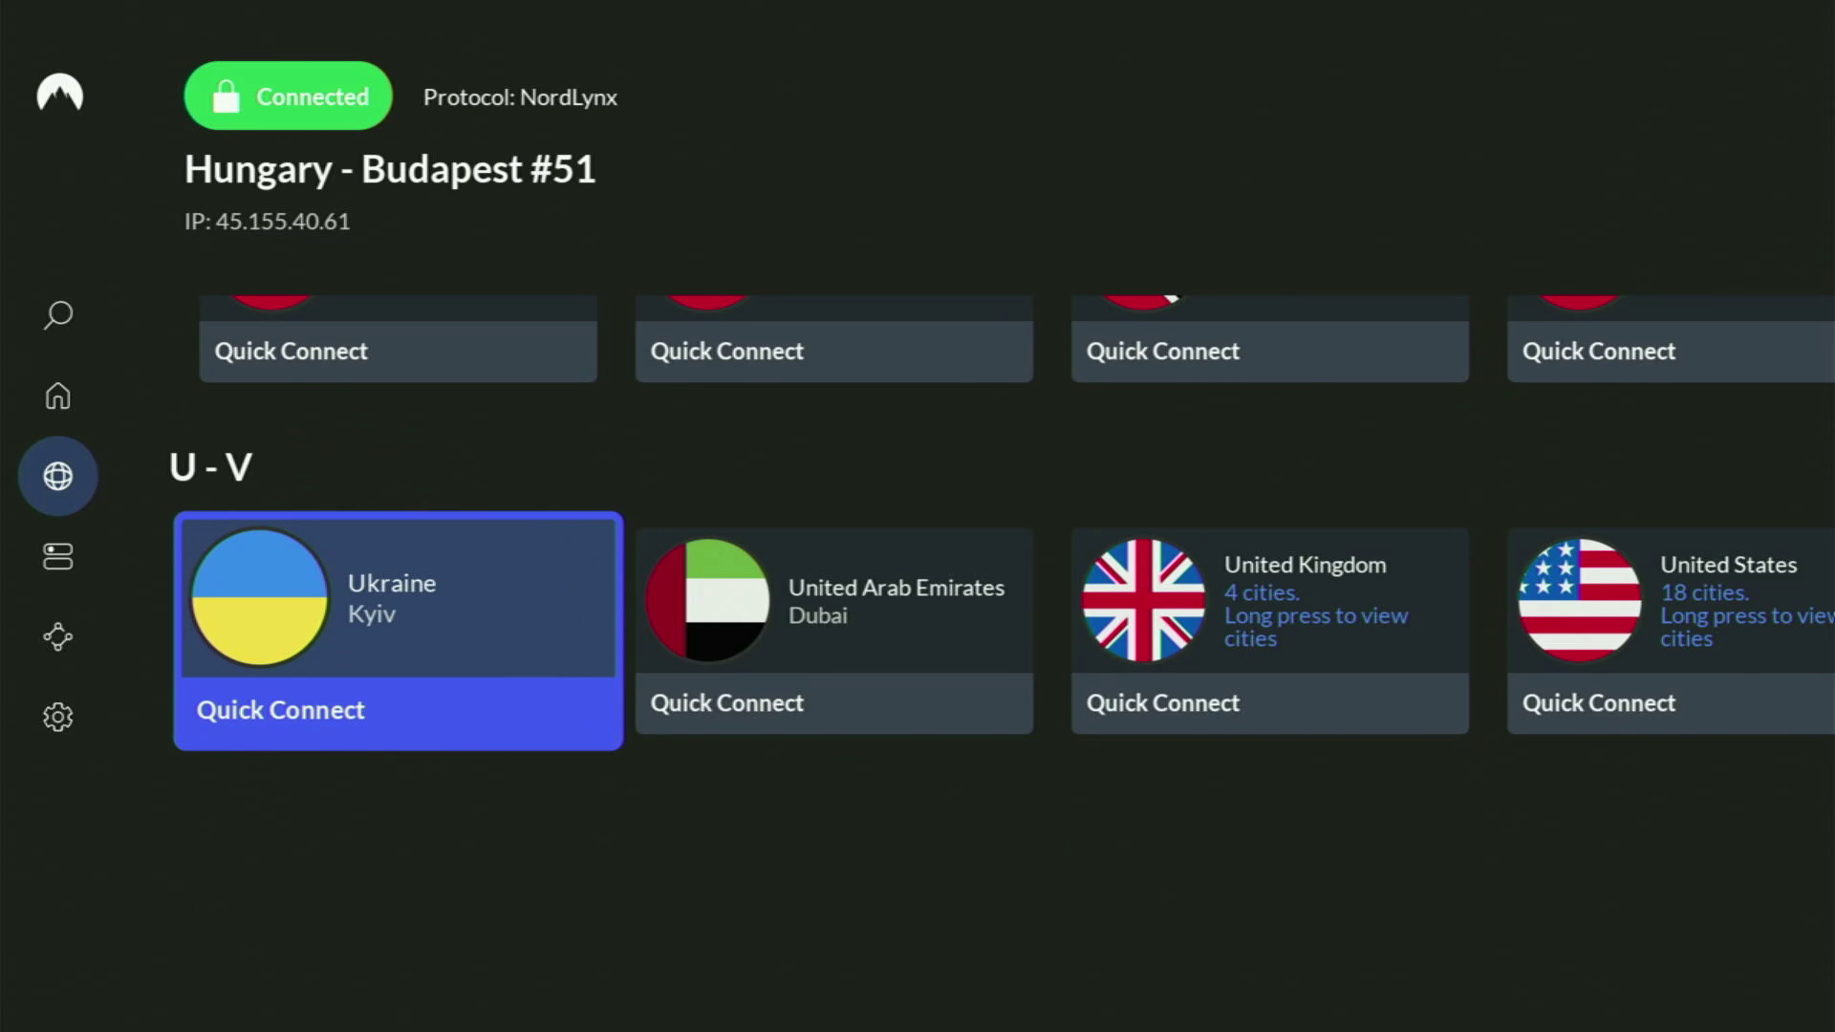
key(Right)
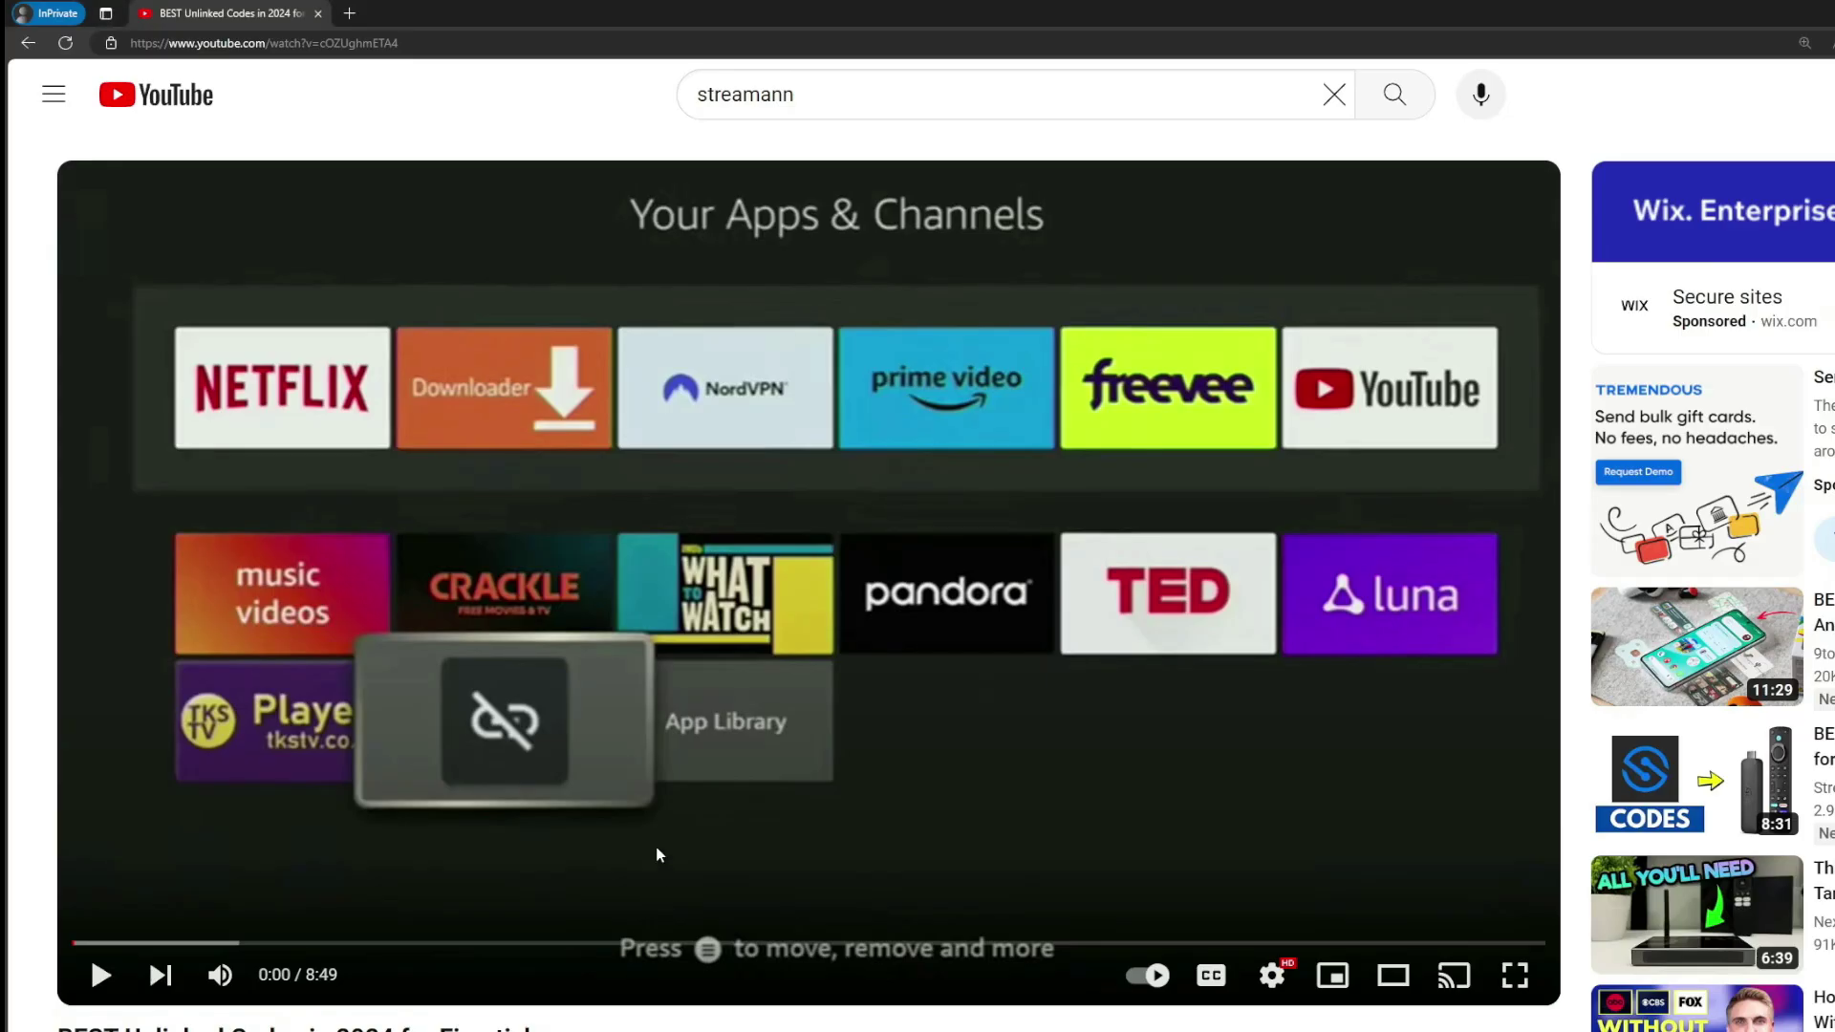
- Switch to the YouTube video in the browser, open topvpnoffer.com from the pinned comment and check the NordVPN offer's extra months
scroll(656, 852, down, 6)
click(629, 590)
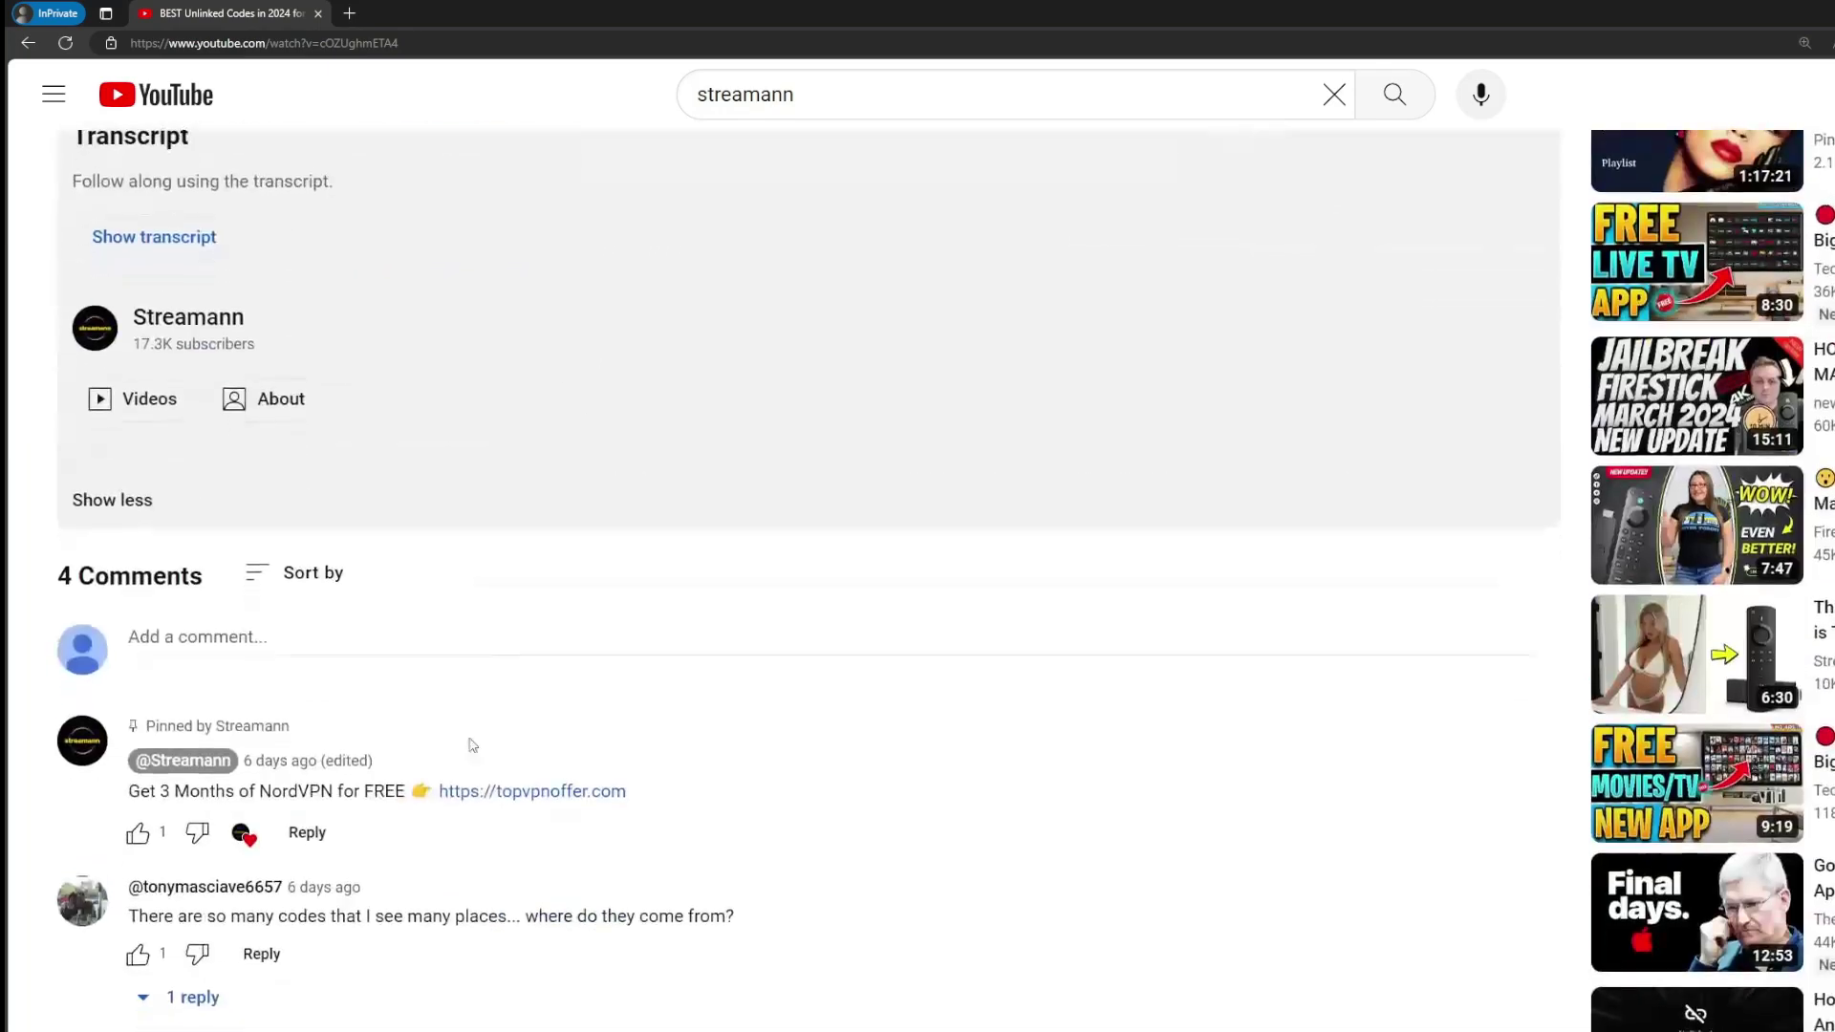
drag(674, 790, 441, 793)
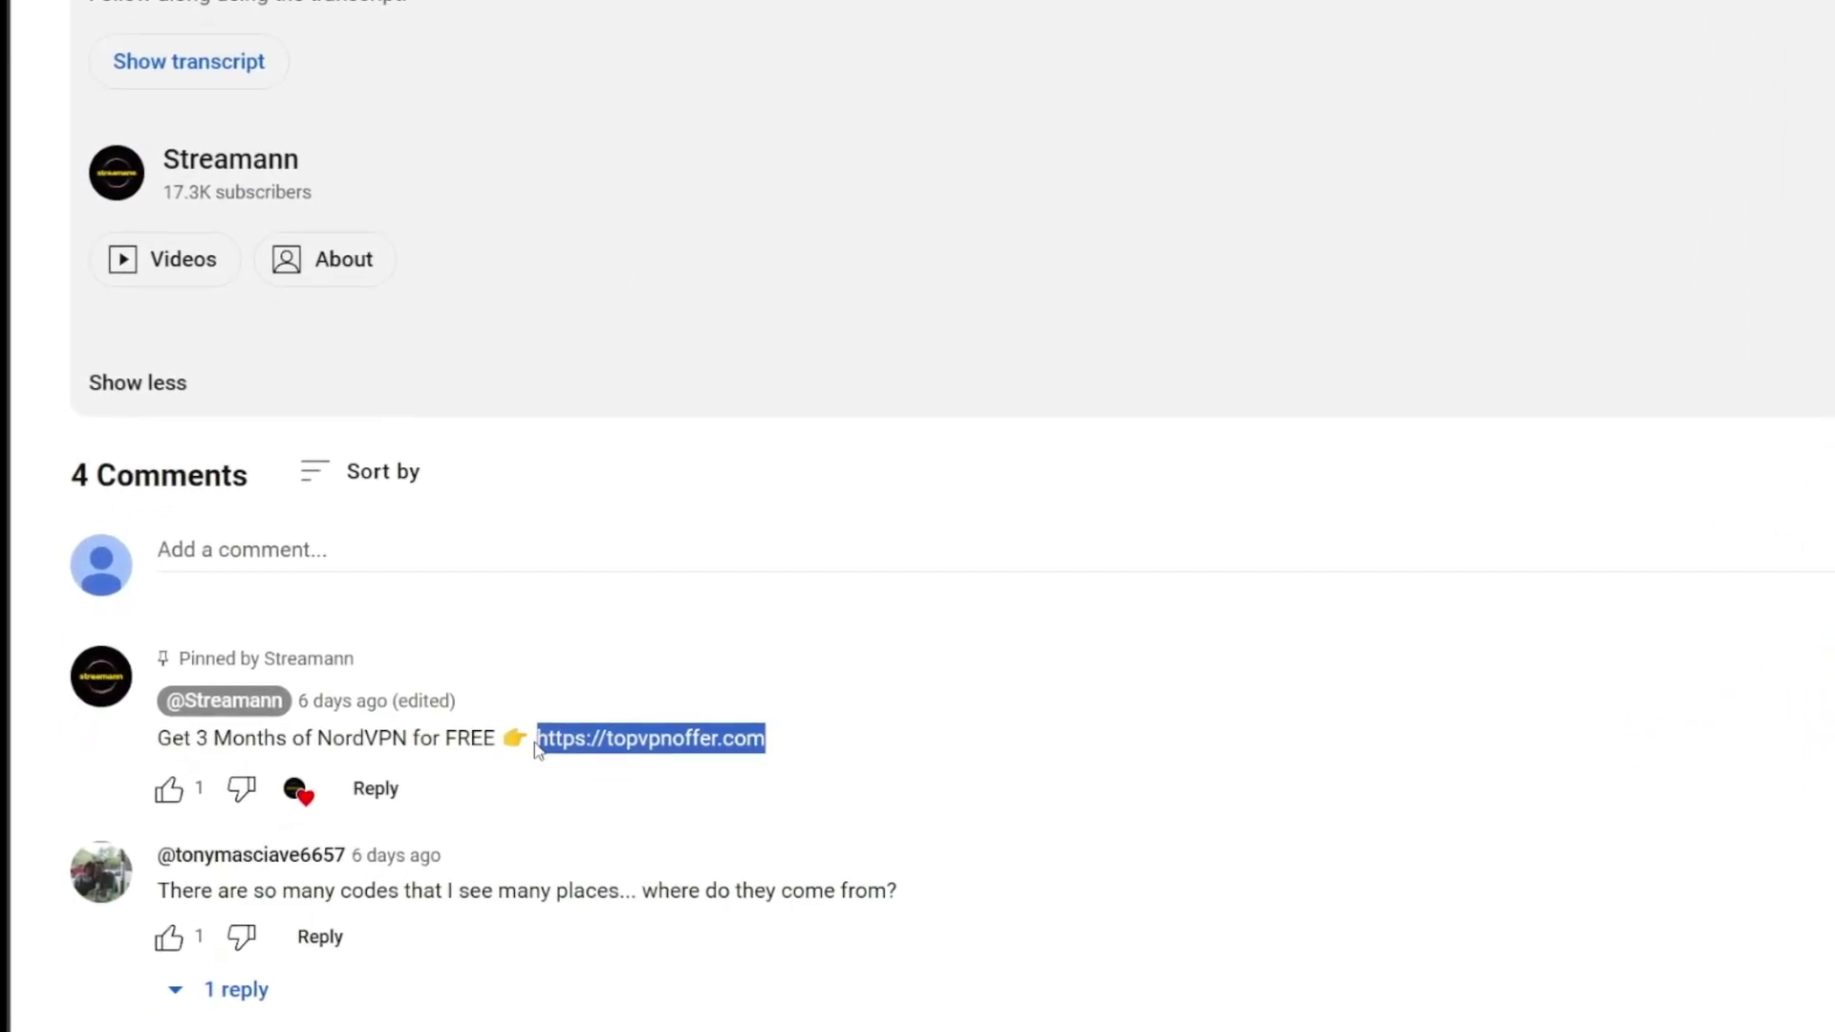
click(694, 741)
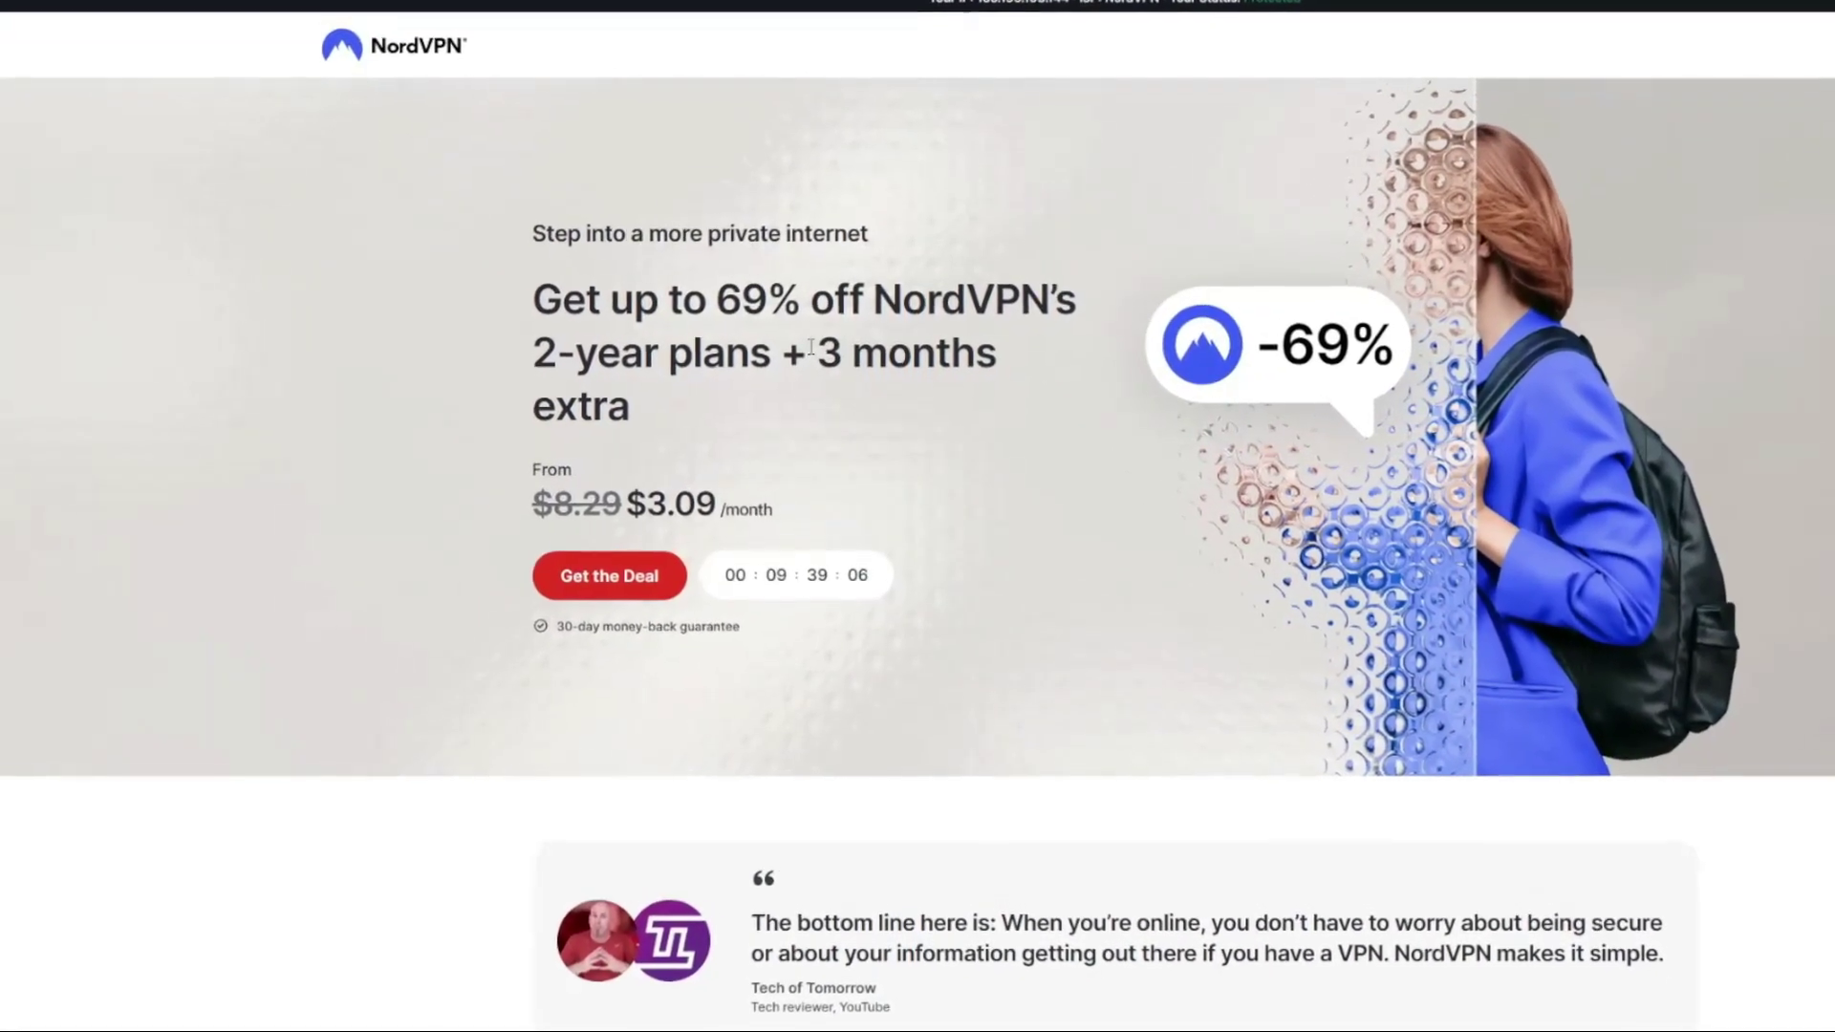
drag(810, 348, 1003, 402)
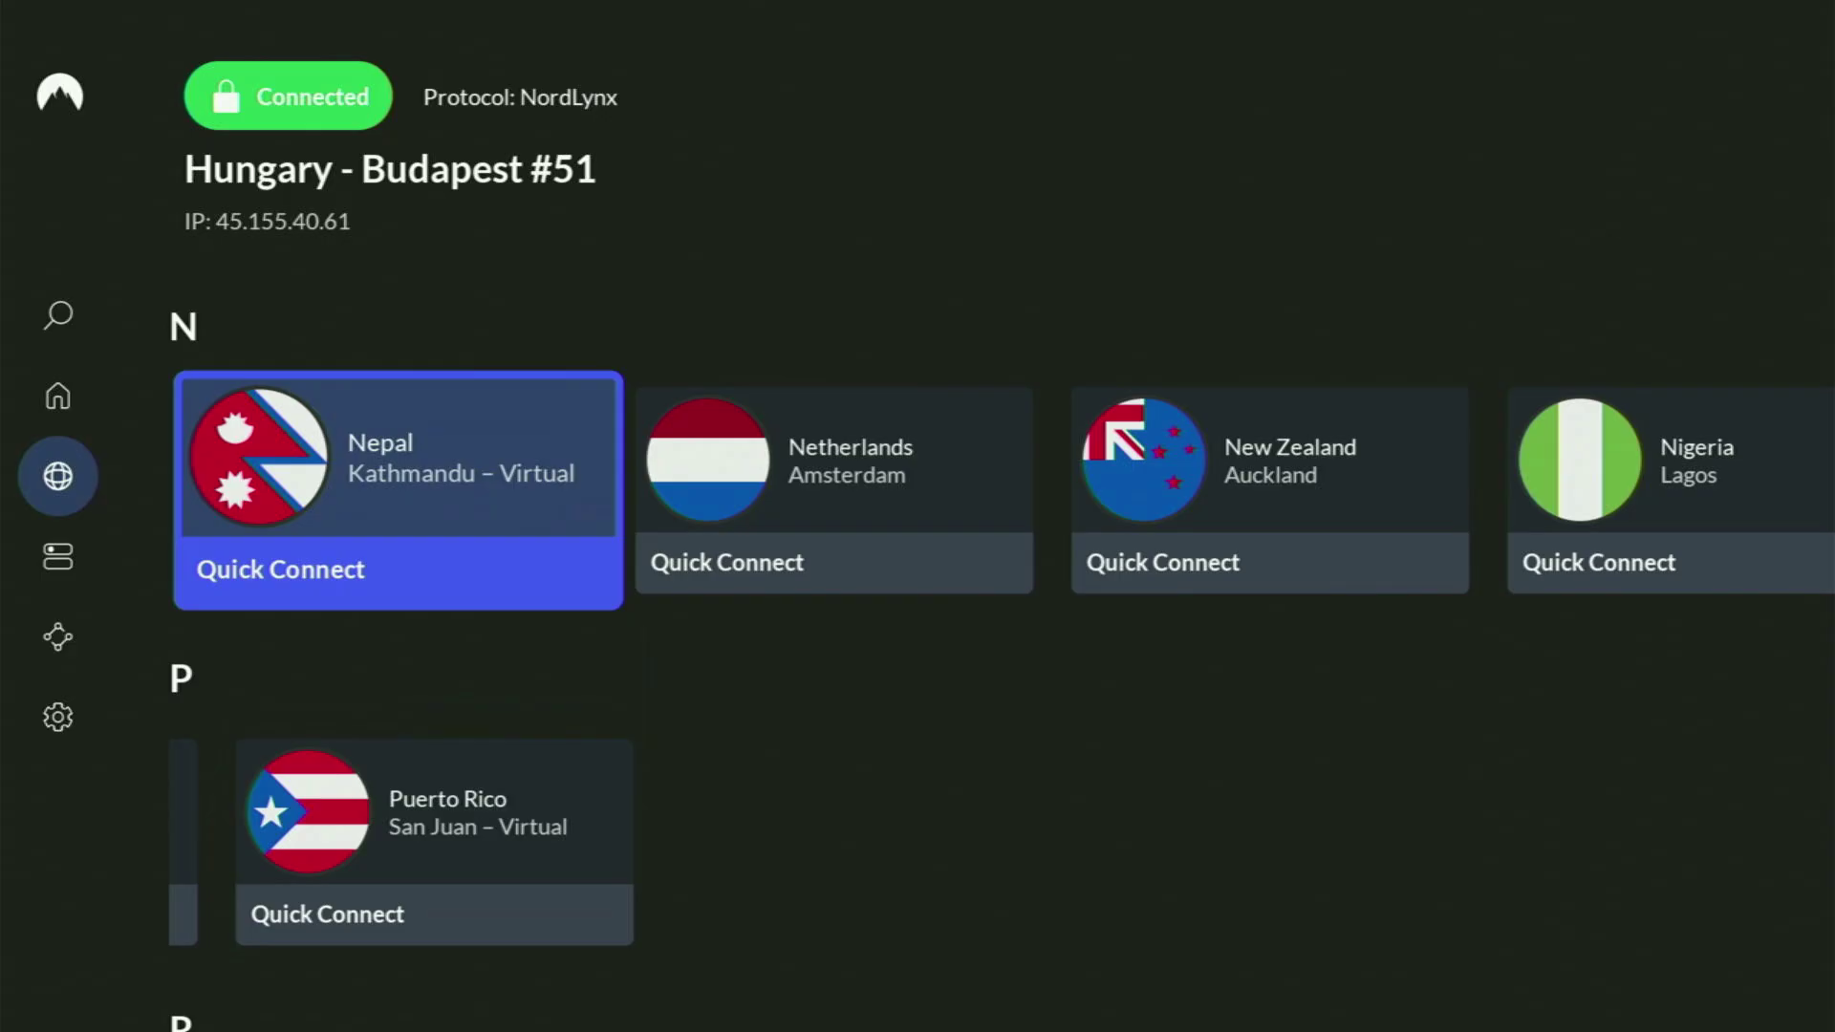
- Examine the NordVPN countries from Nepal back up towards the start of the alphabet
key(Up)
key(Up)
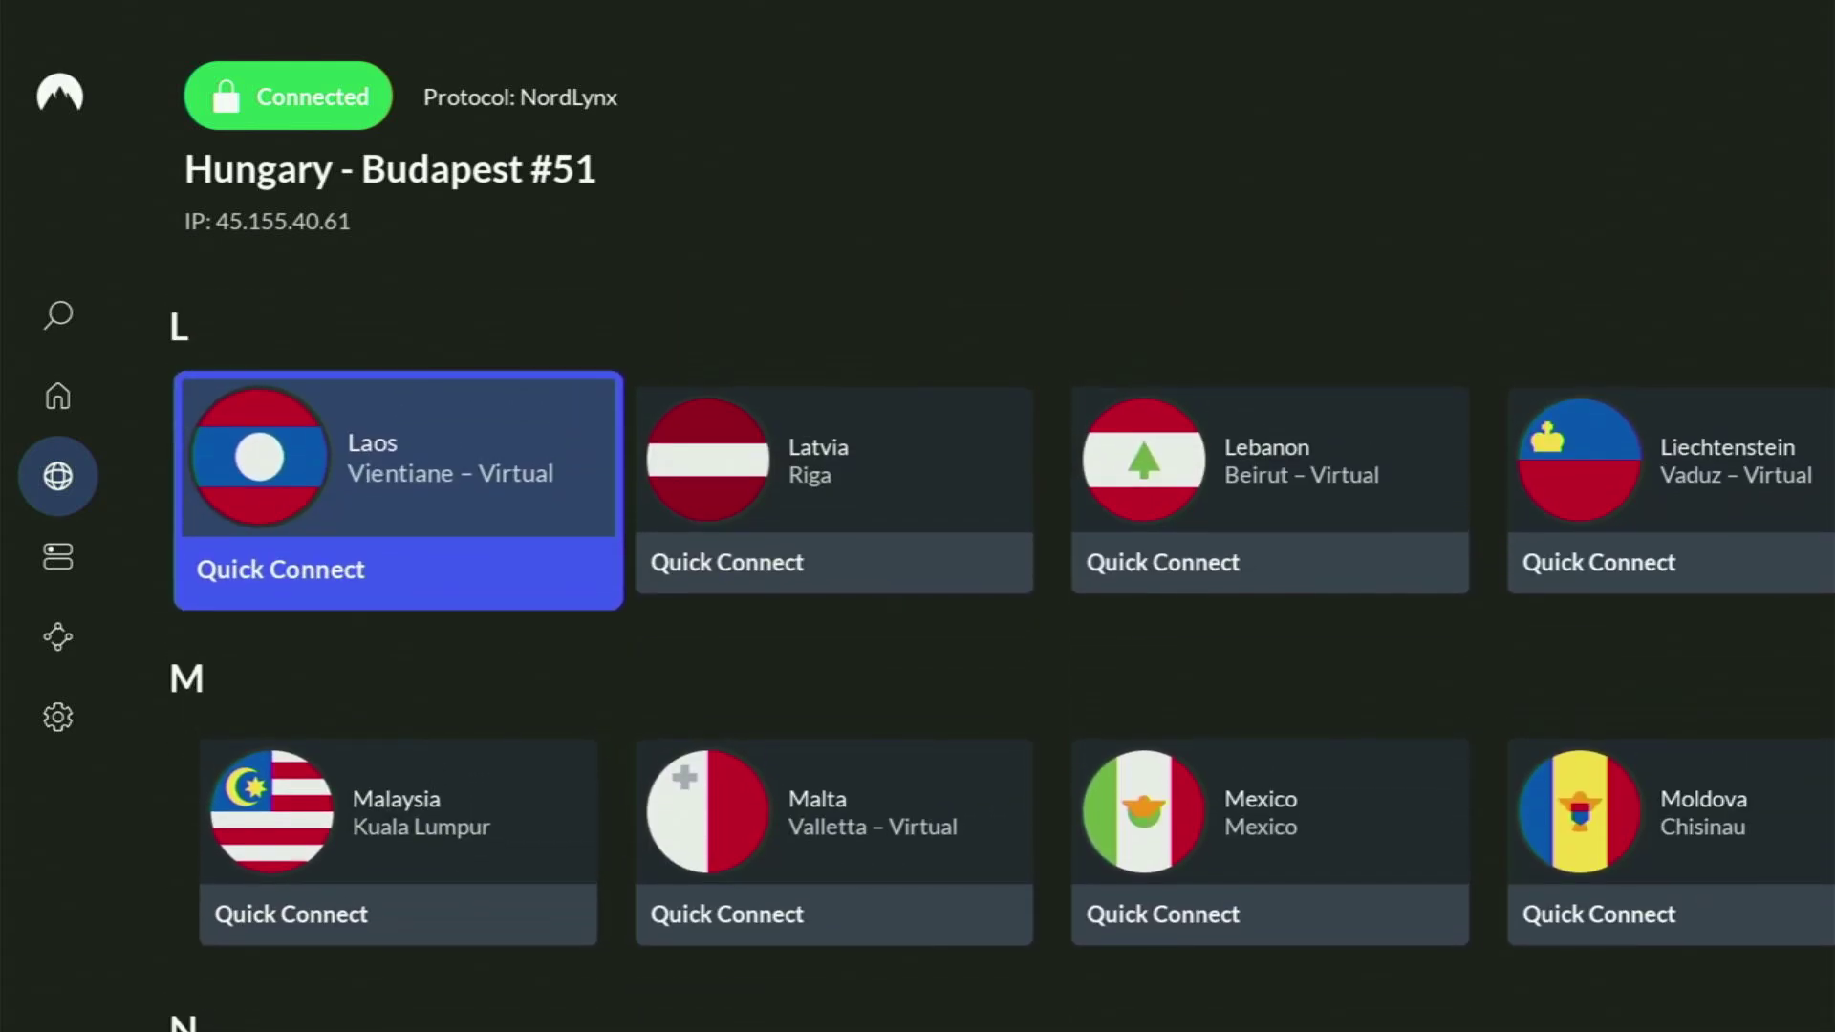
key(Up)
key(Up)
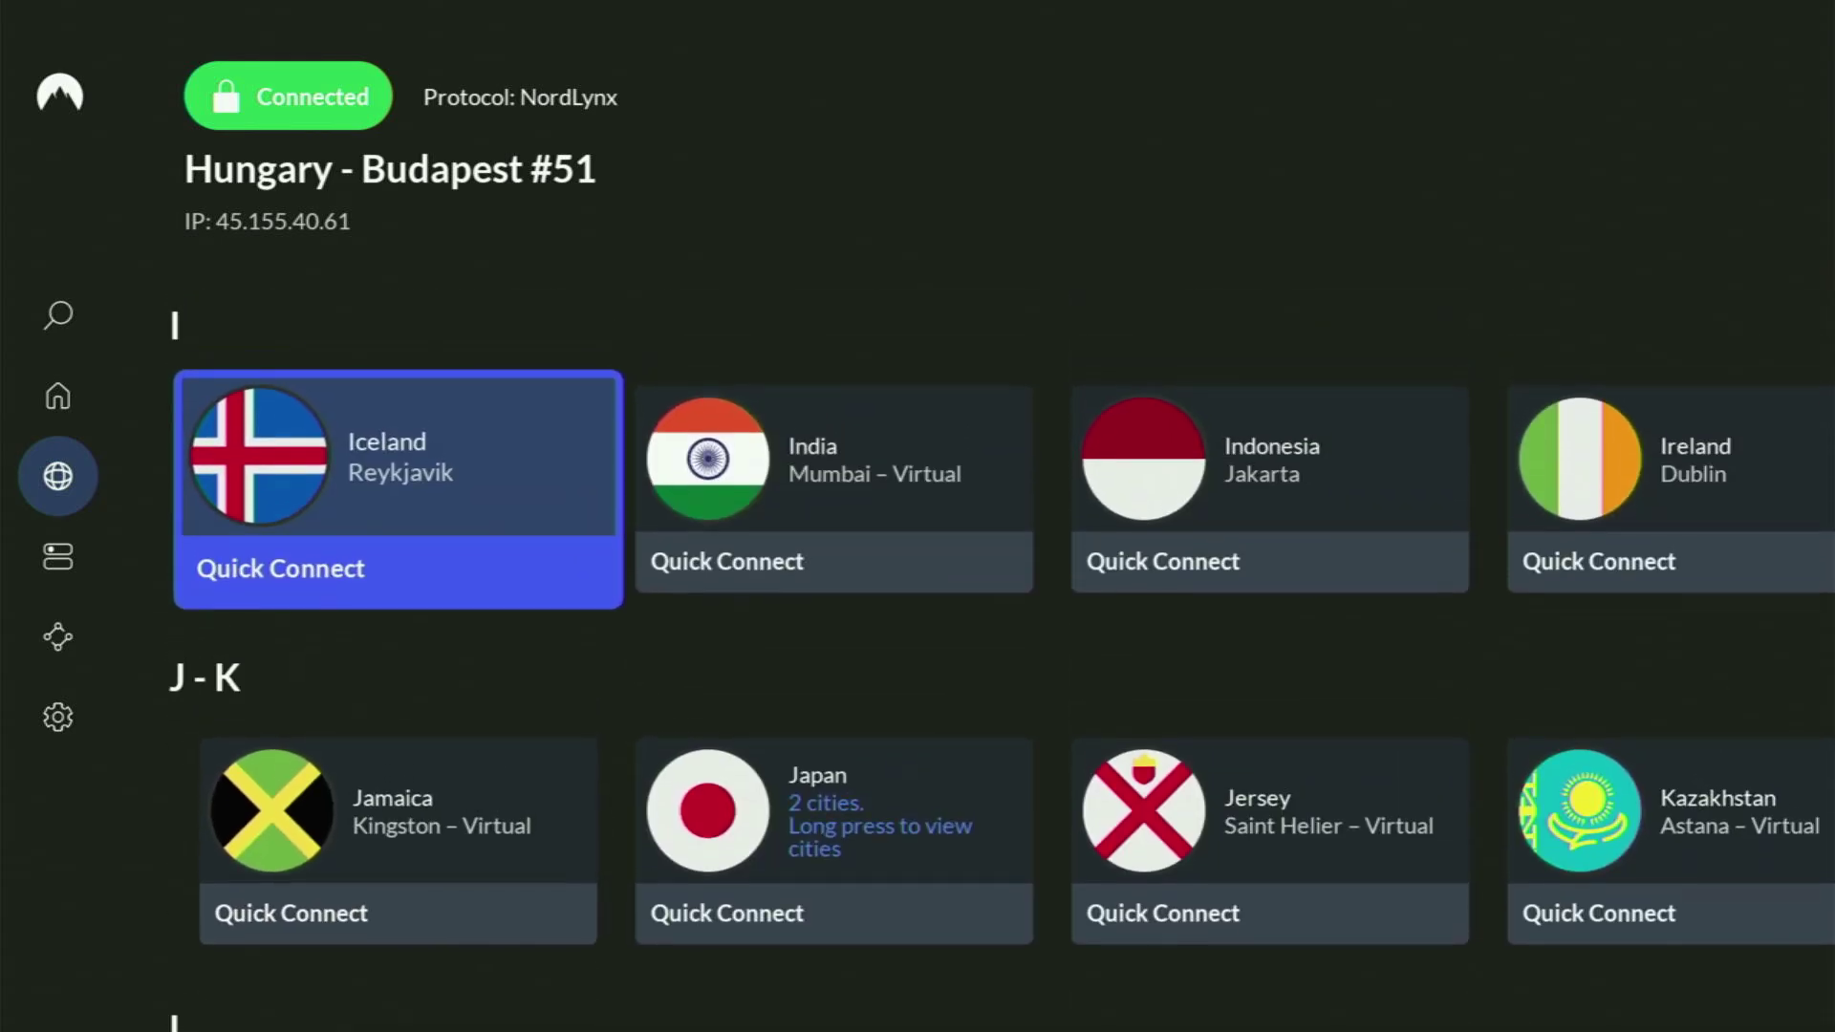
key(Up)
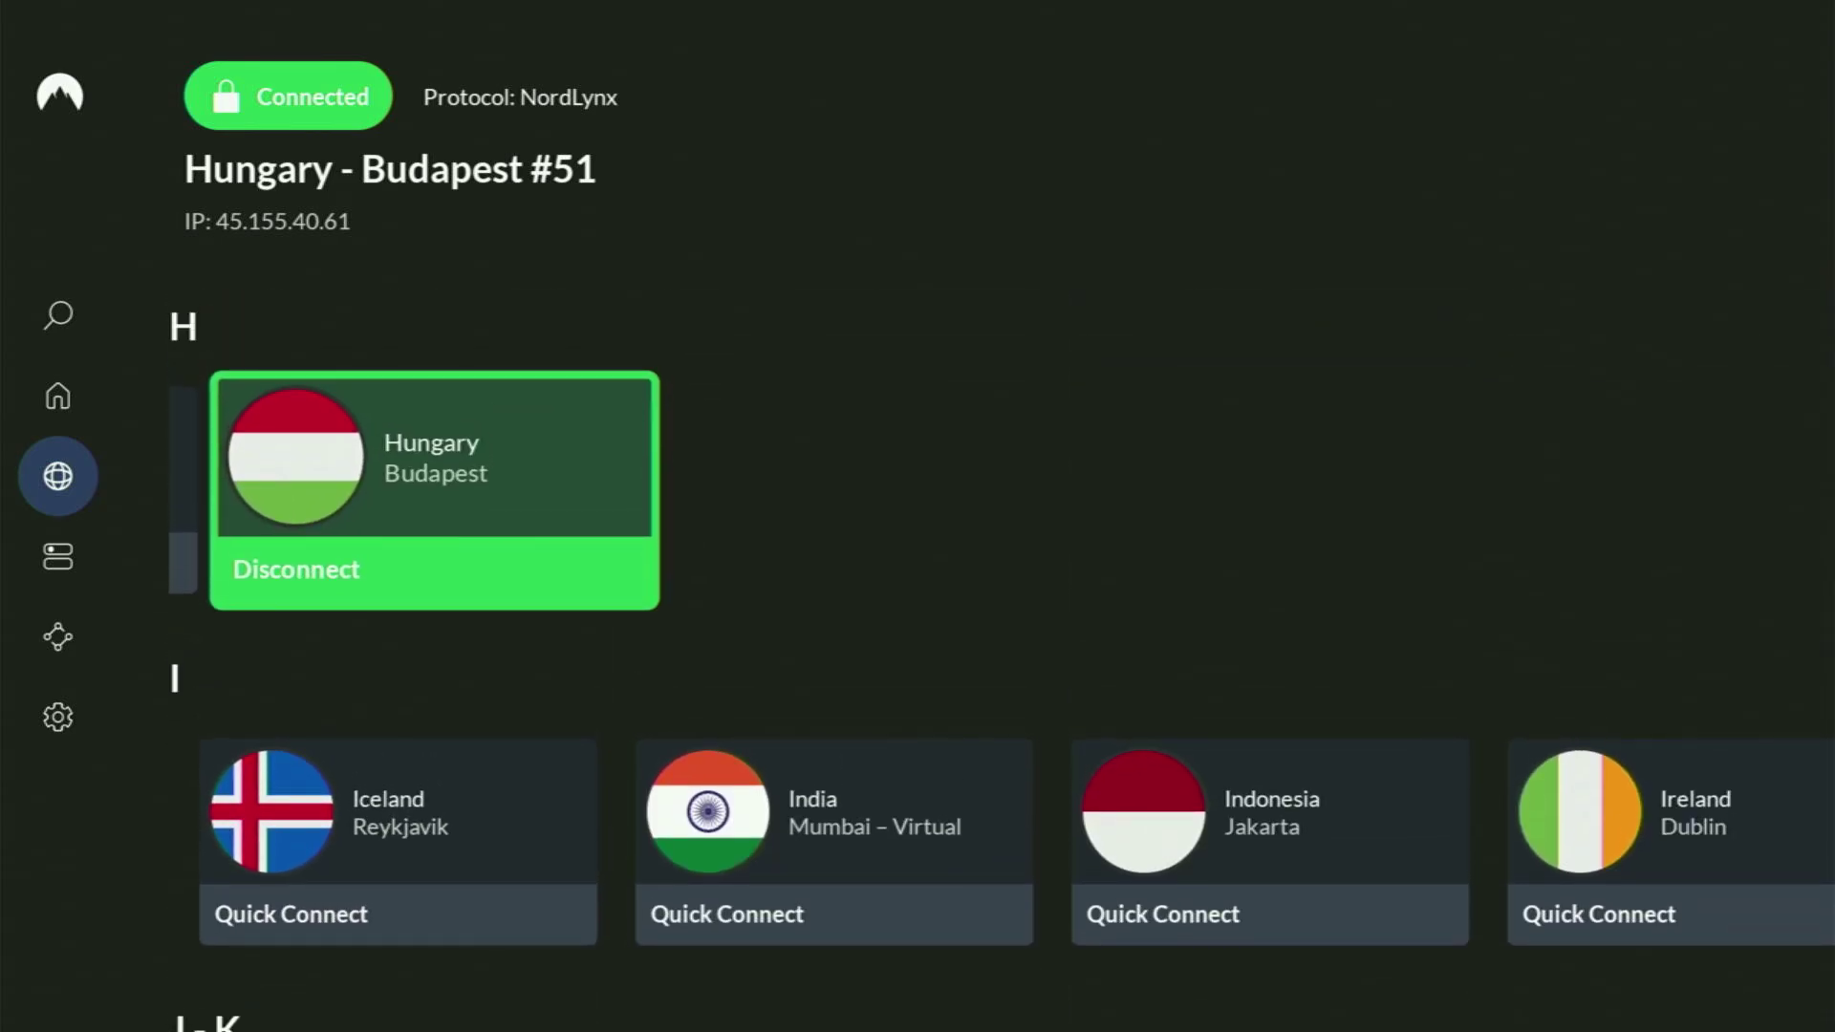
key(Up)
key(Up)
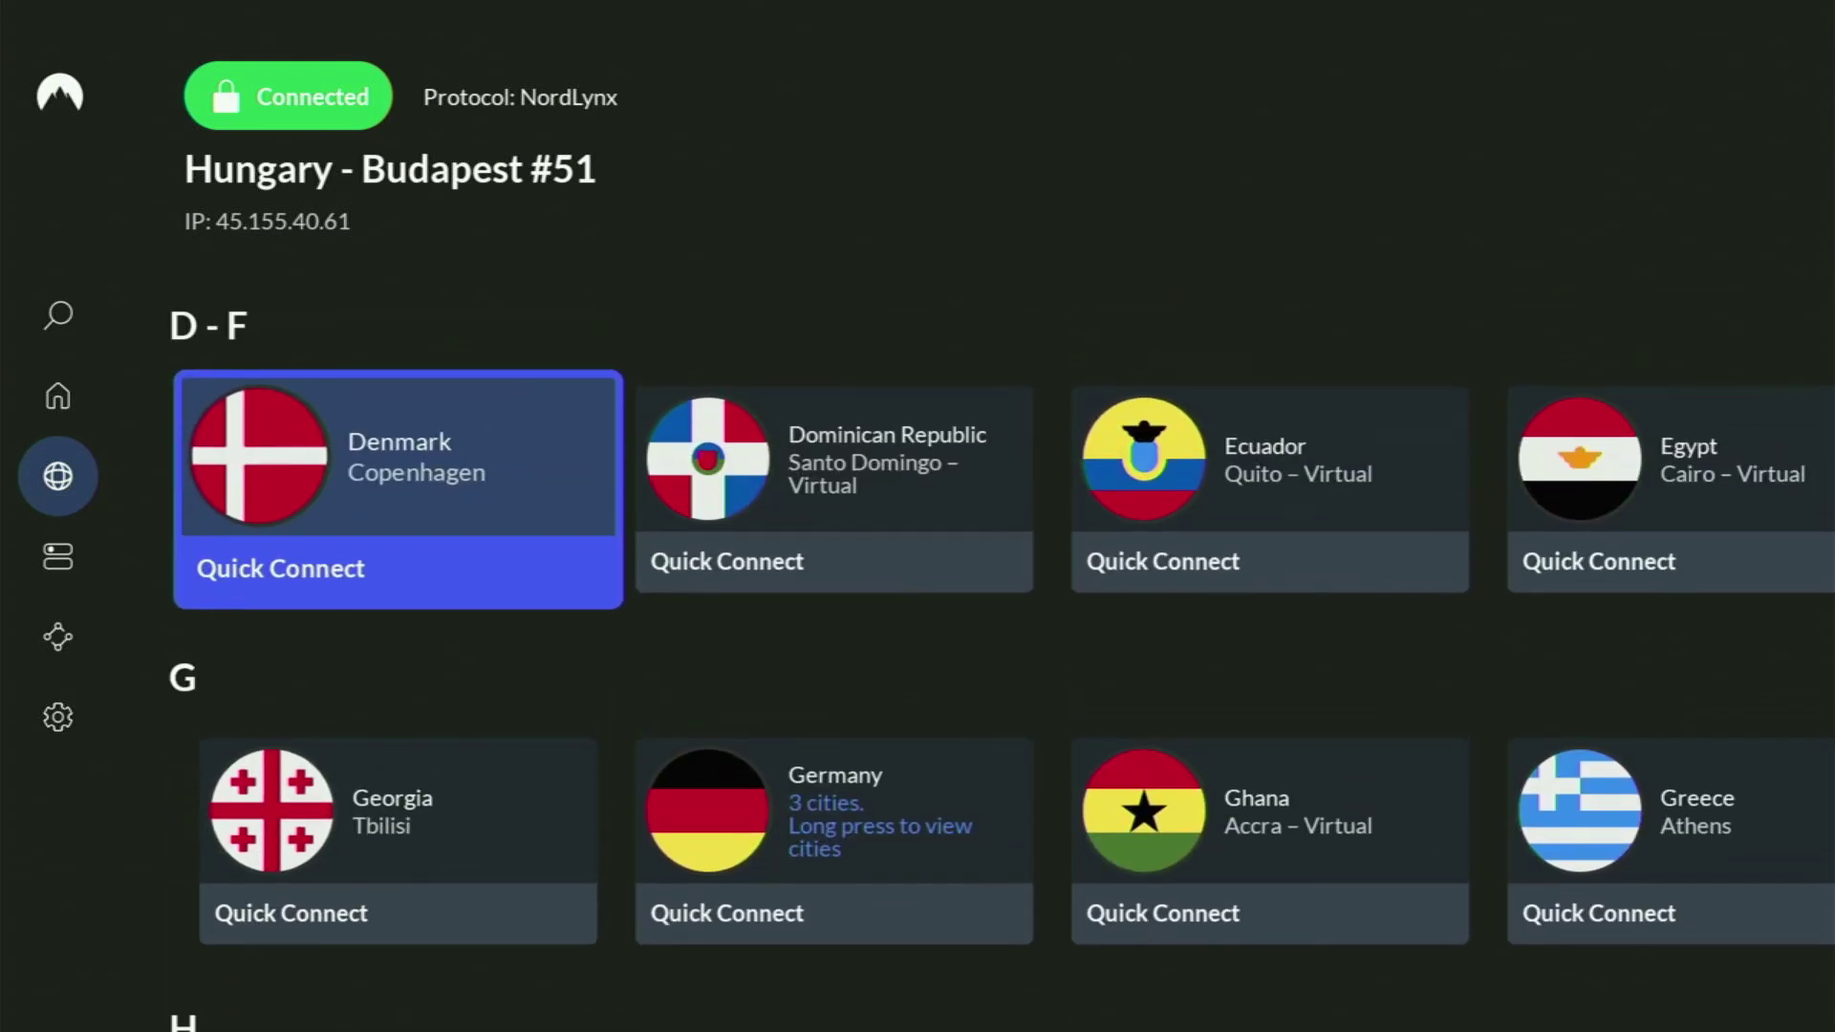
key(Up)
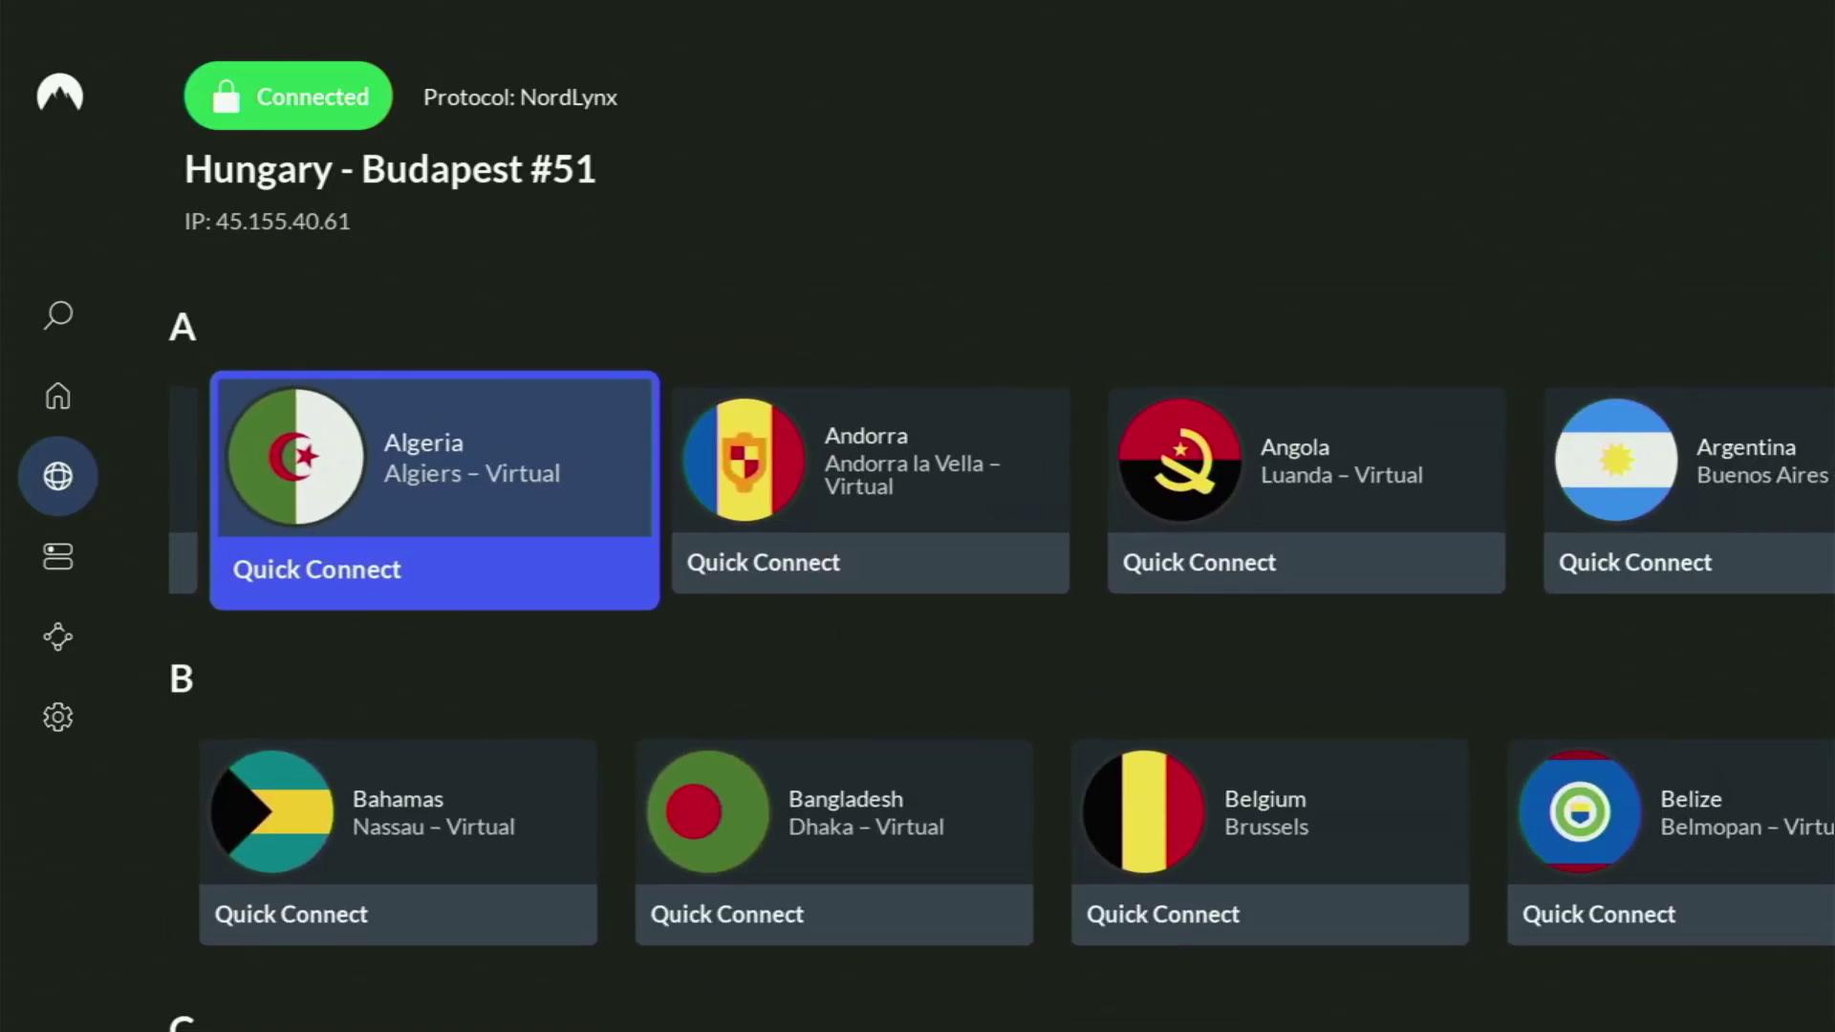
- Return to the Fire TV home screen and launch Downloader
key(Home)
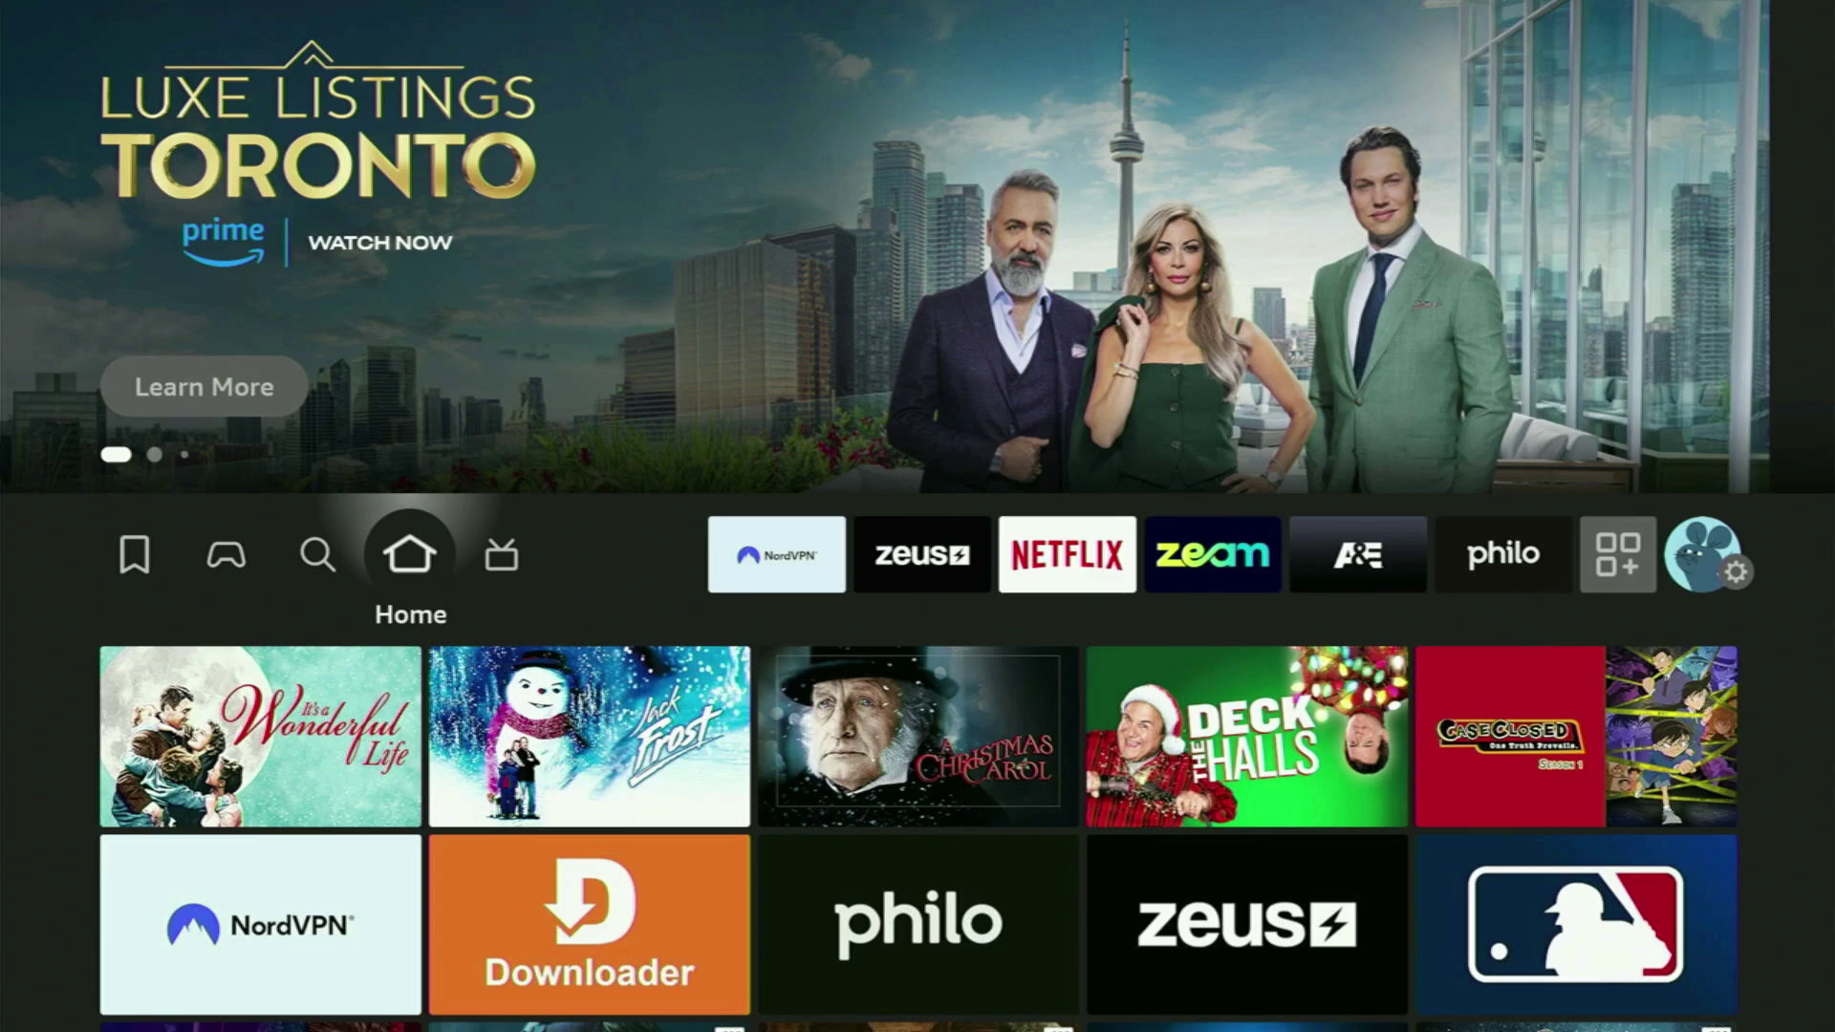
key(Down)
key(Right)
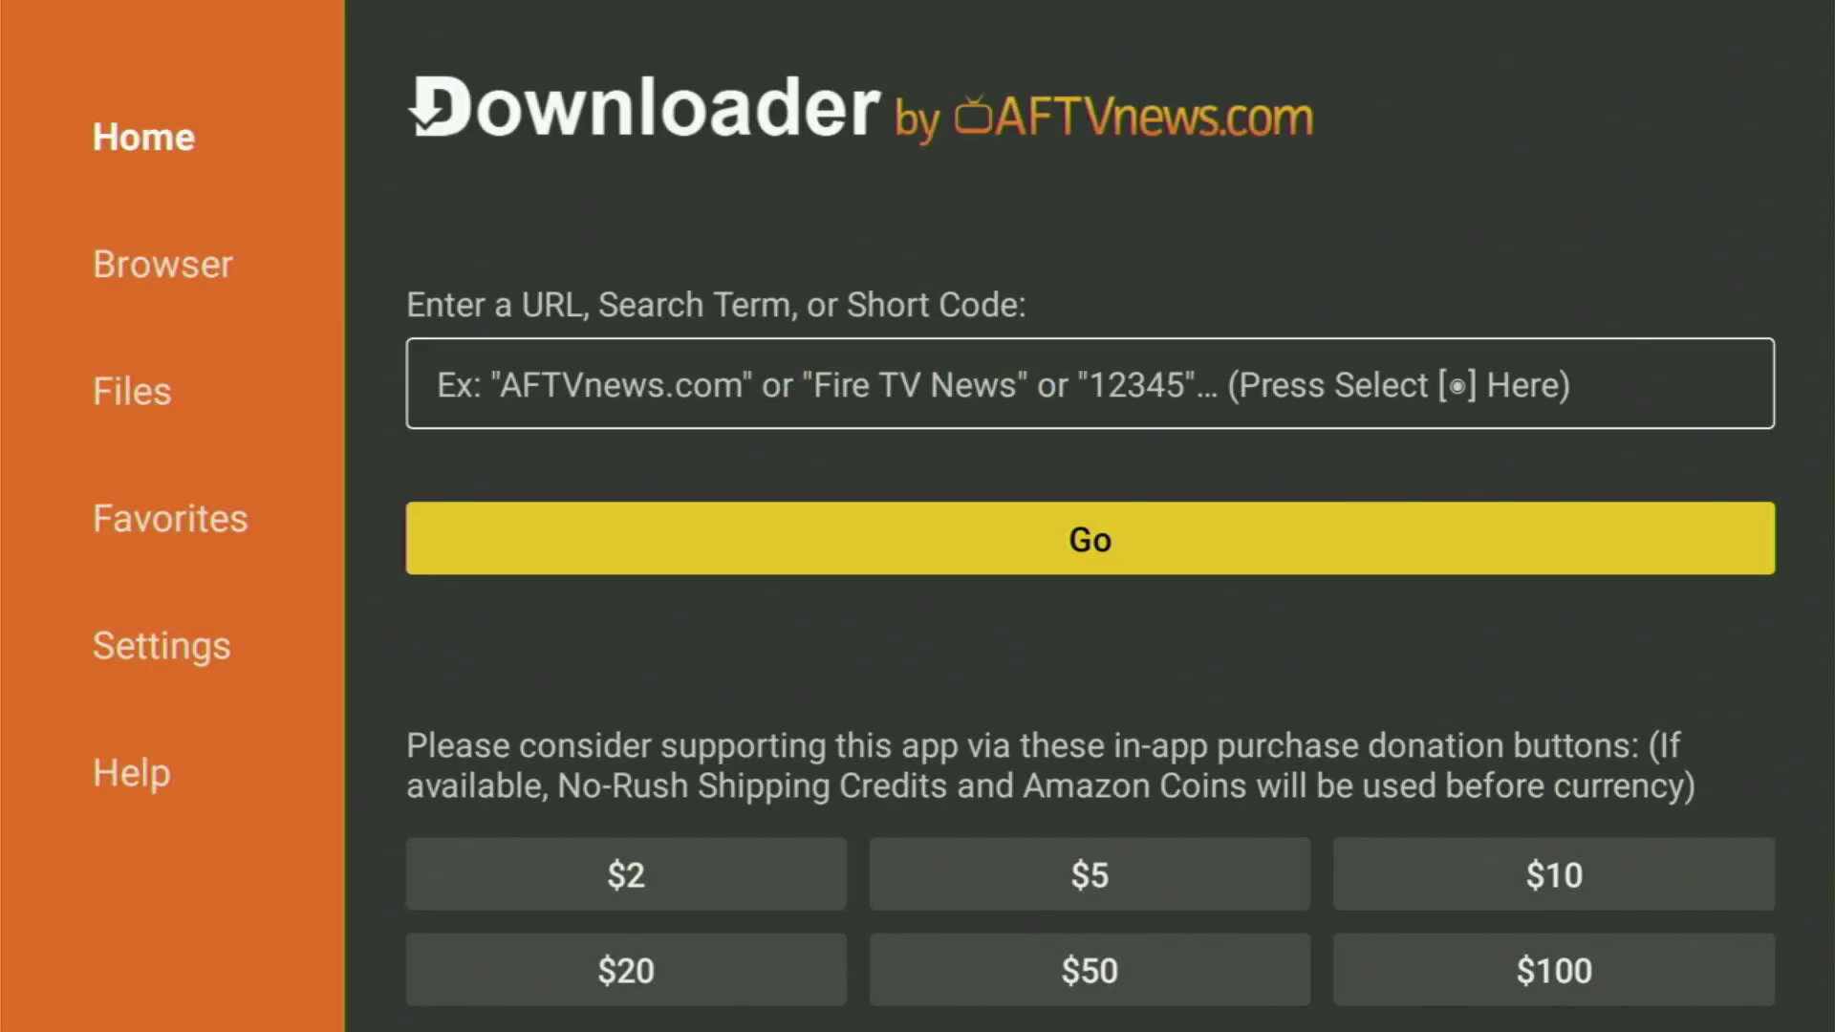
- Enter the short code 56389 in Downloader's address field and load it
key(Up)
key(Return)
key(Up)
key(Right)
key(Right)
key(Right)
key(Right)
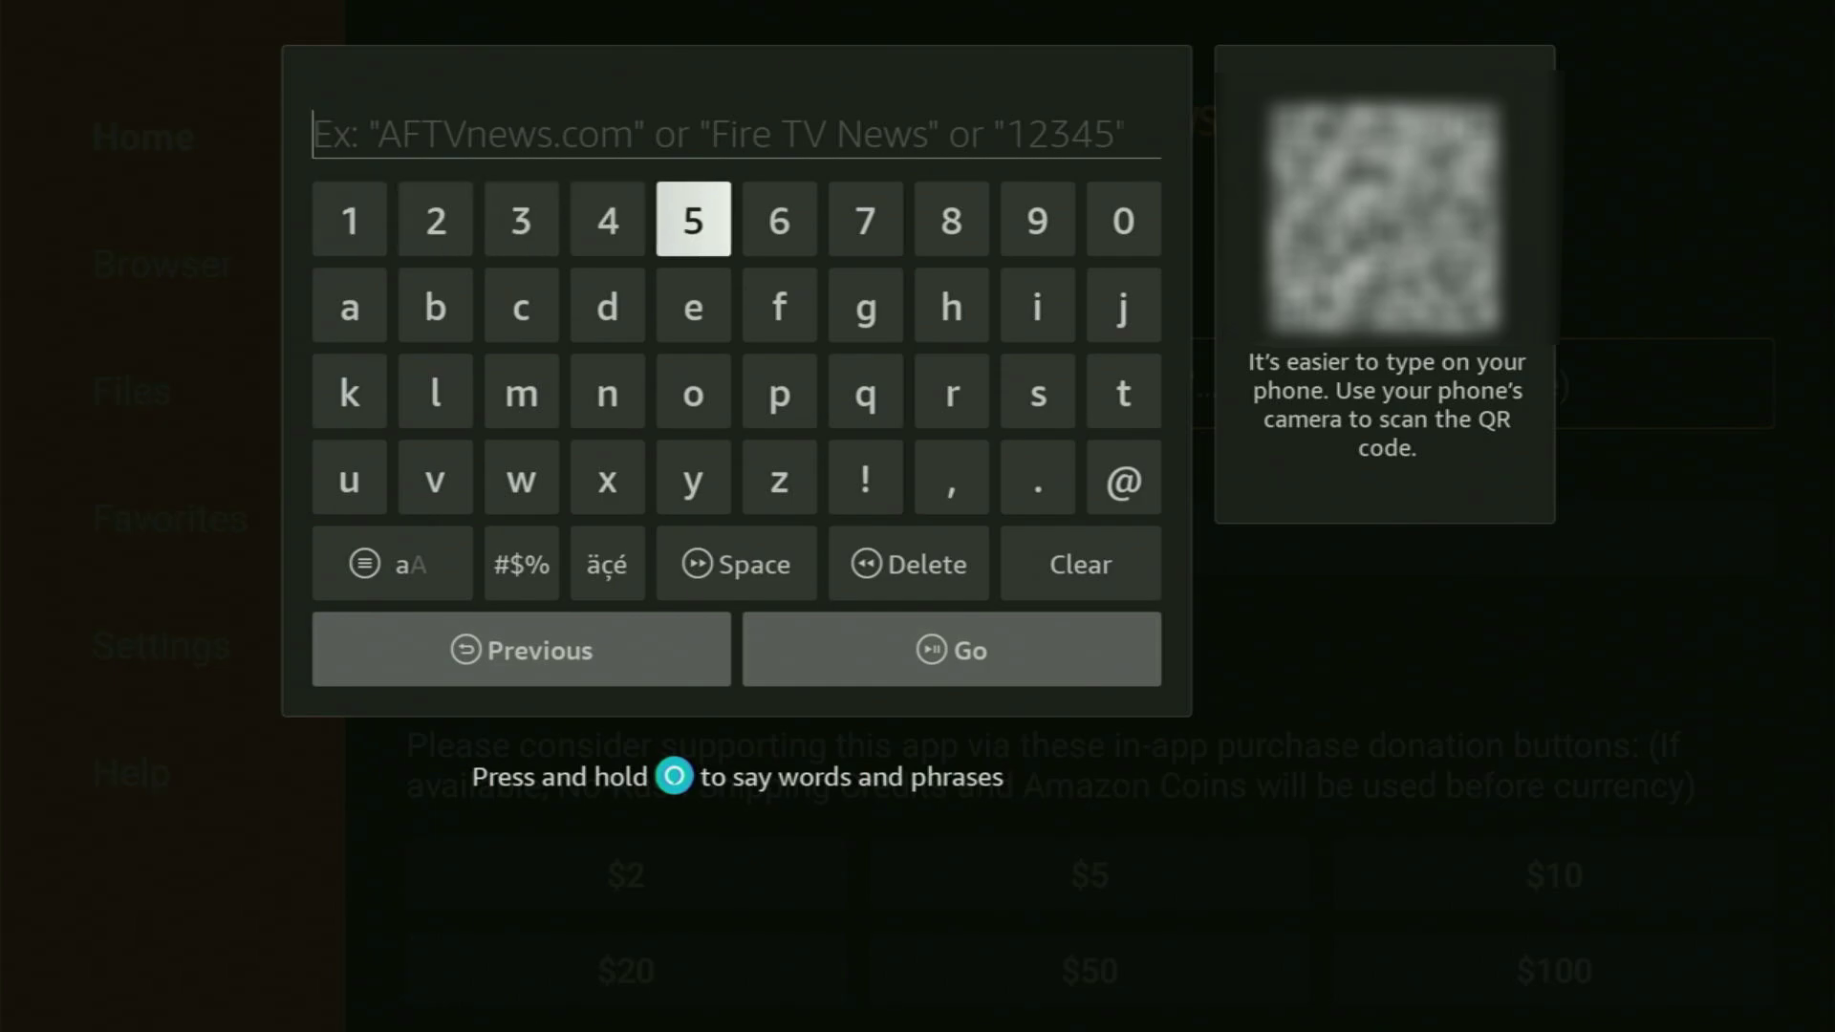
key(Return)
key(Right)
key(Return)
key(Left)
key(Left)
key(Left)
key(Return)
key(Right)
key(Right)
key(Right)
key(Right)
key(Right)
key(Return)
key(Right)
key(Return)
key(Down)
key(Down)
key(Down)
key(Down)
key(Down)
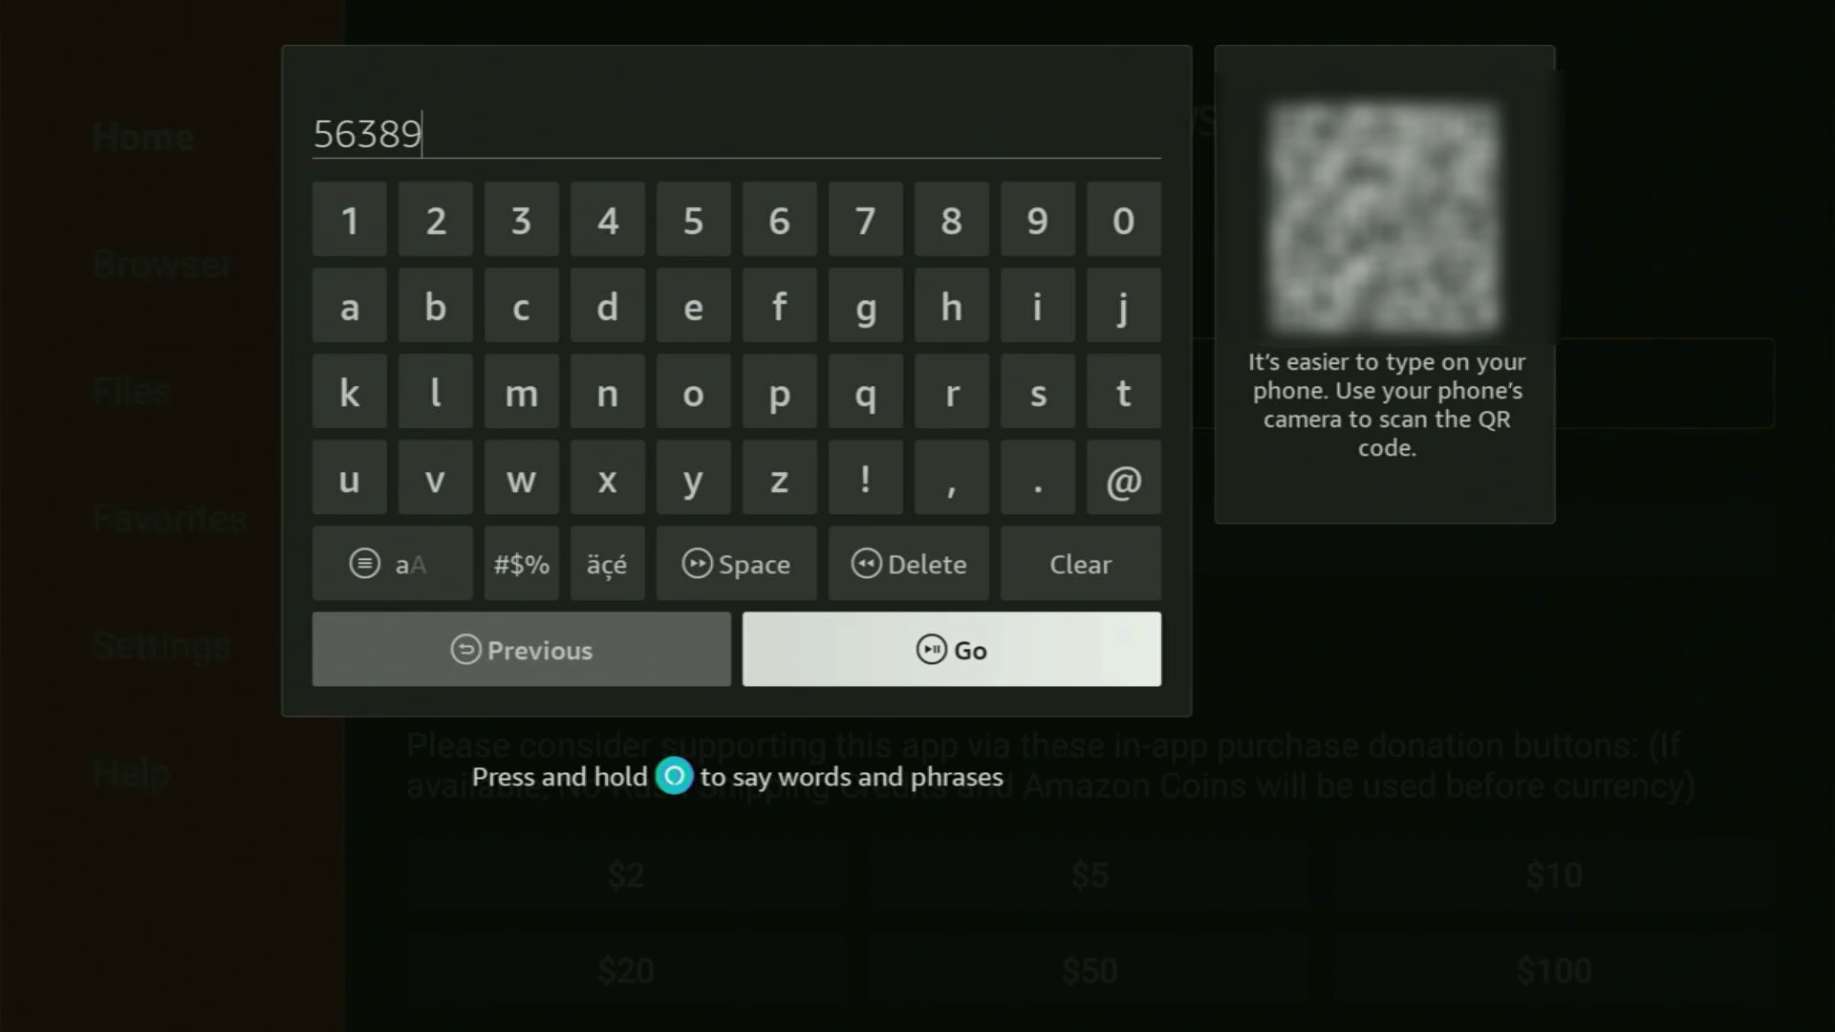
key(Return)
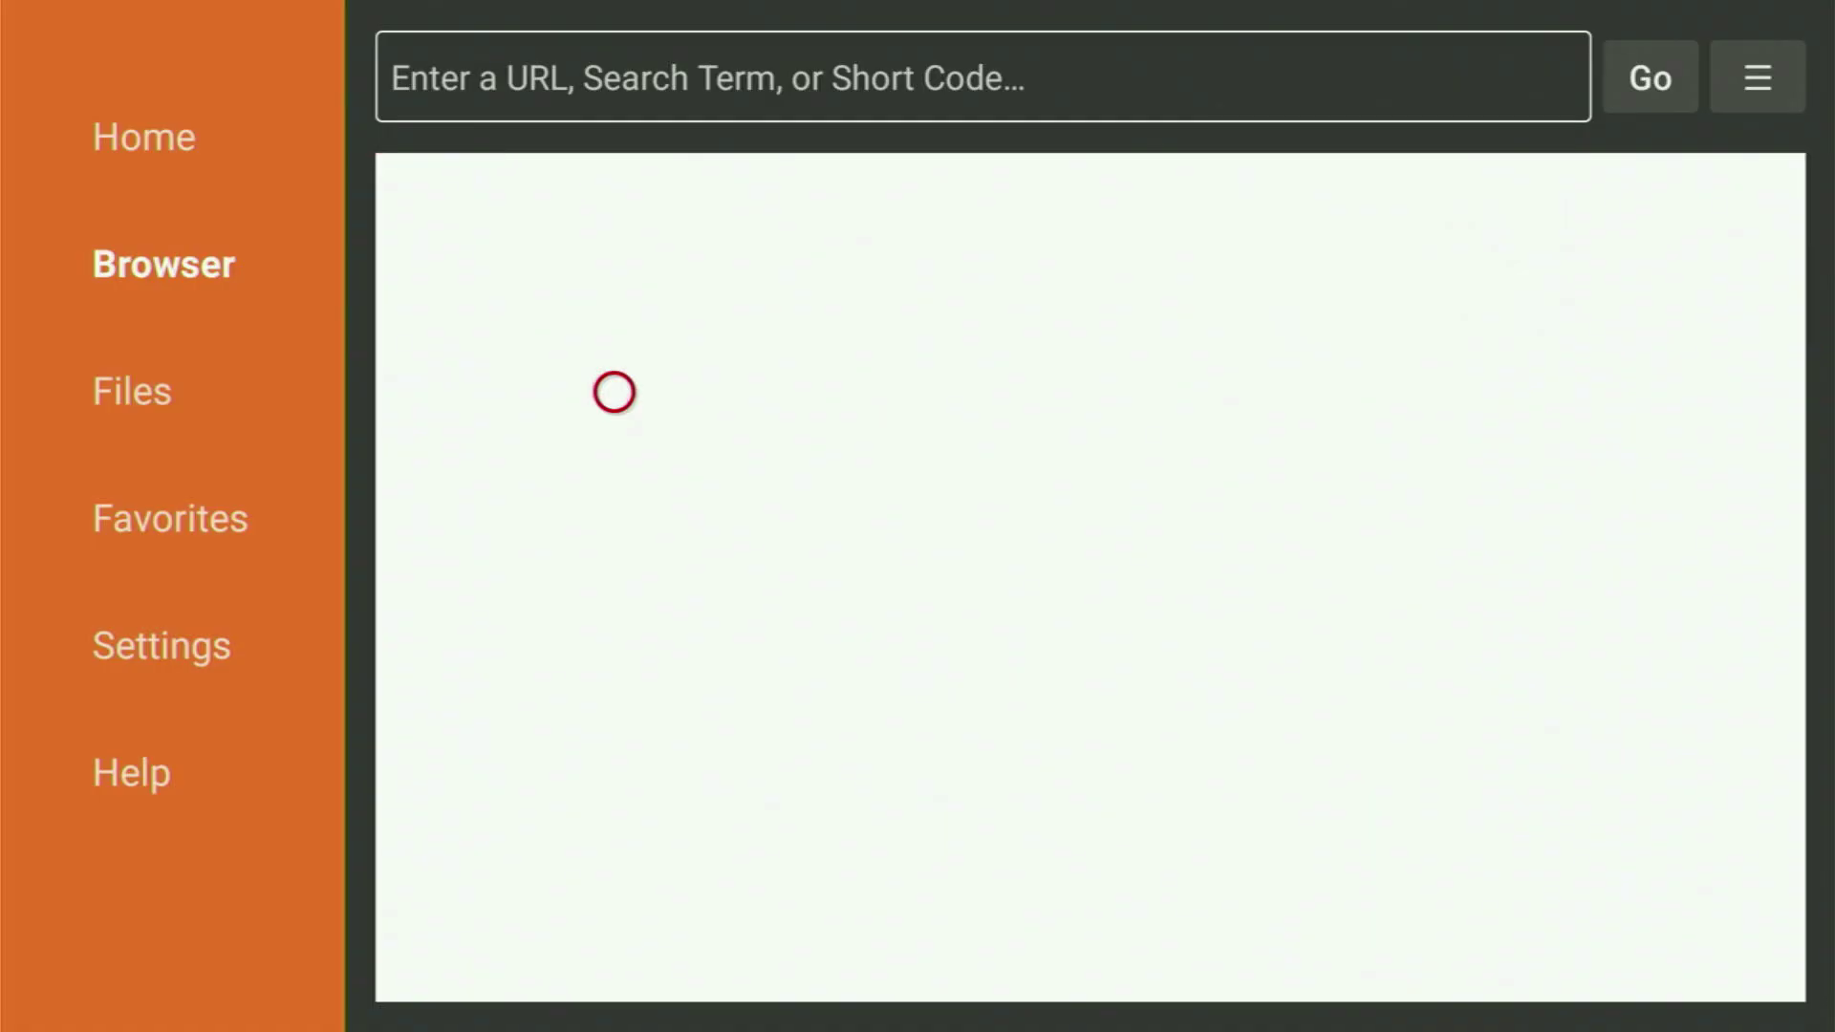
- Download HDtv-Ultimate-v4.0.apk from the loaded page and install it
key(Menu)
key(Down)
key(Down)
key(Return)
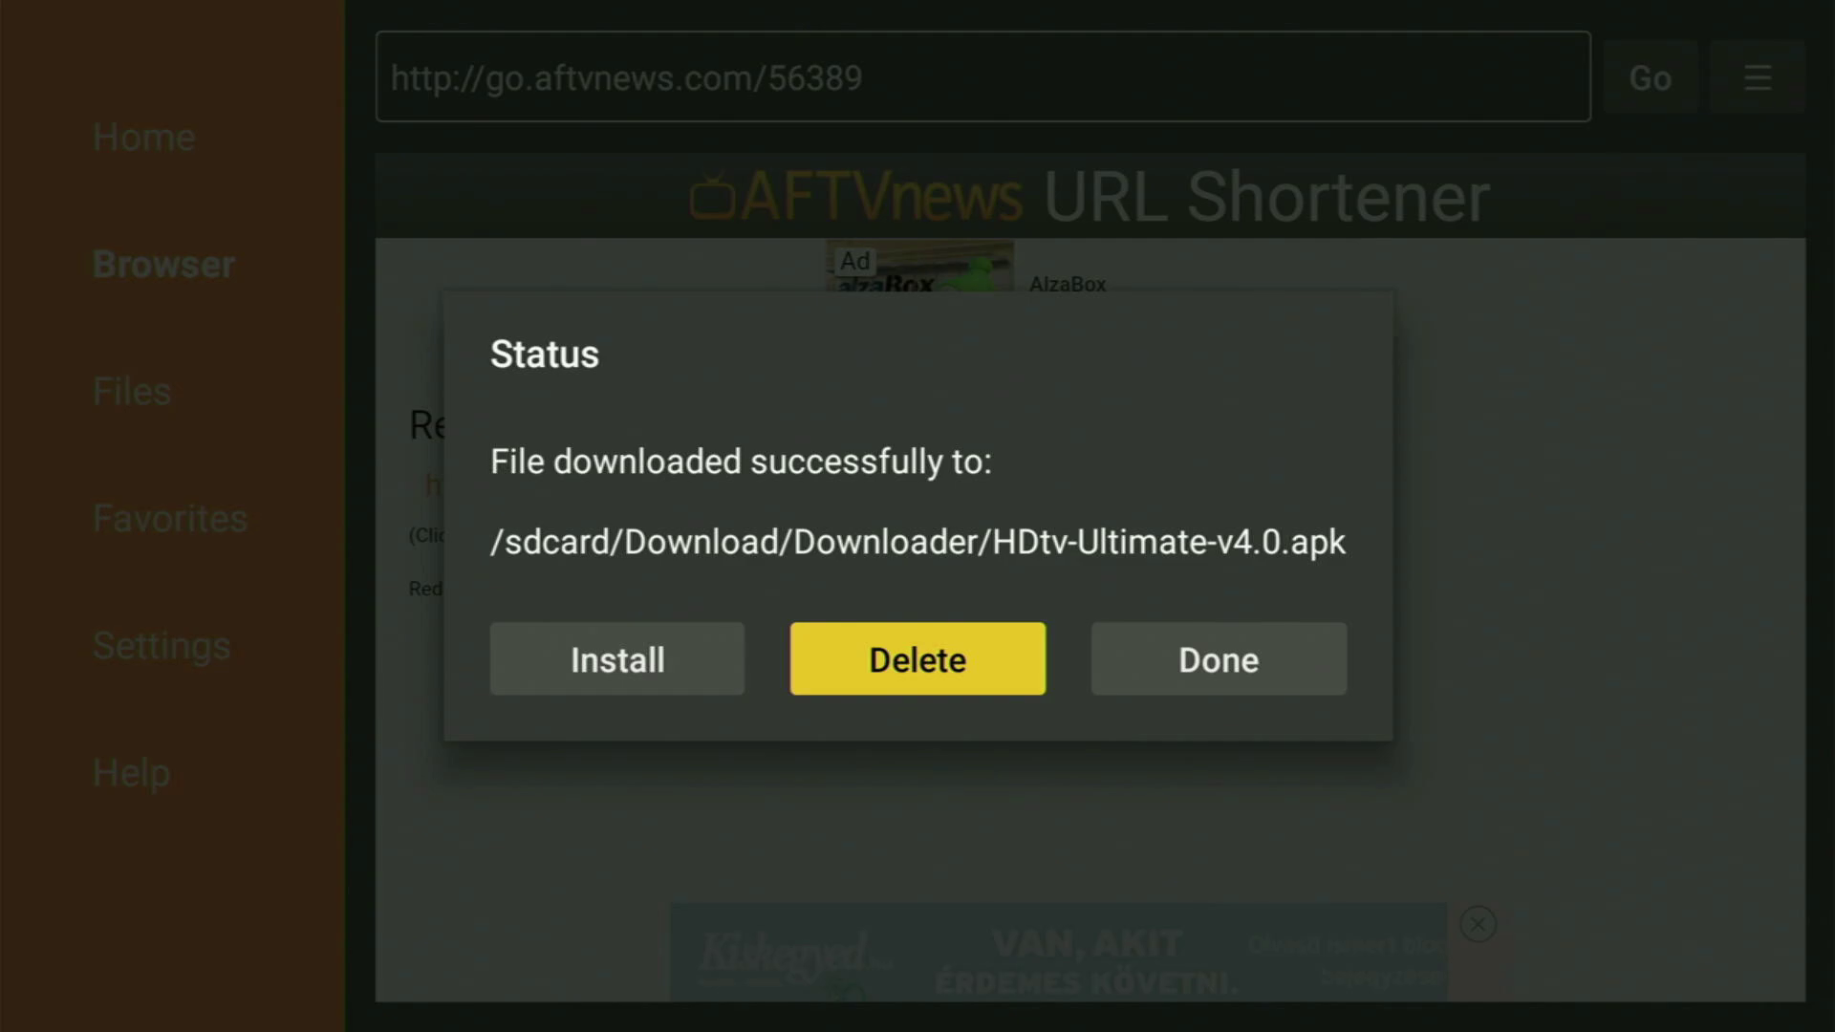
- Delete the downloaded HDtv-Ultimate-v4.0.apk file, confirm the deletion and return to the home screen
key(Return)
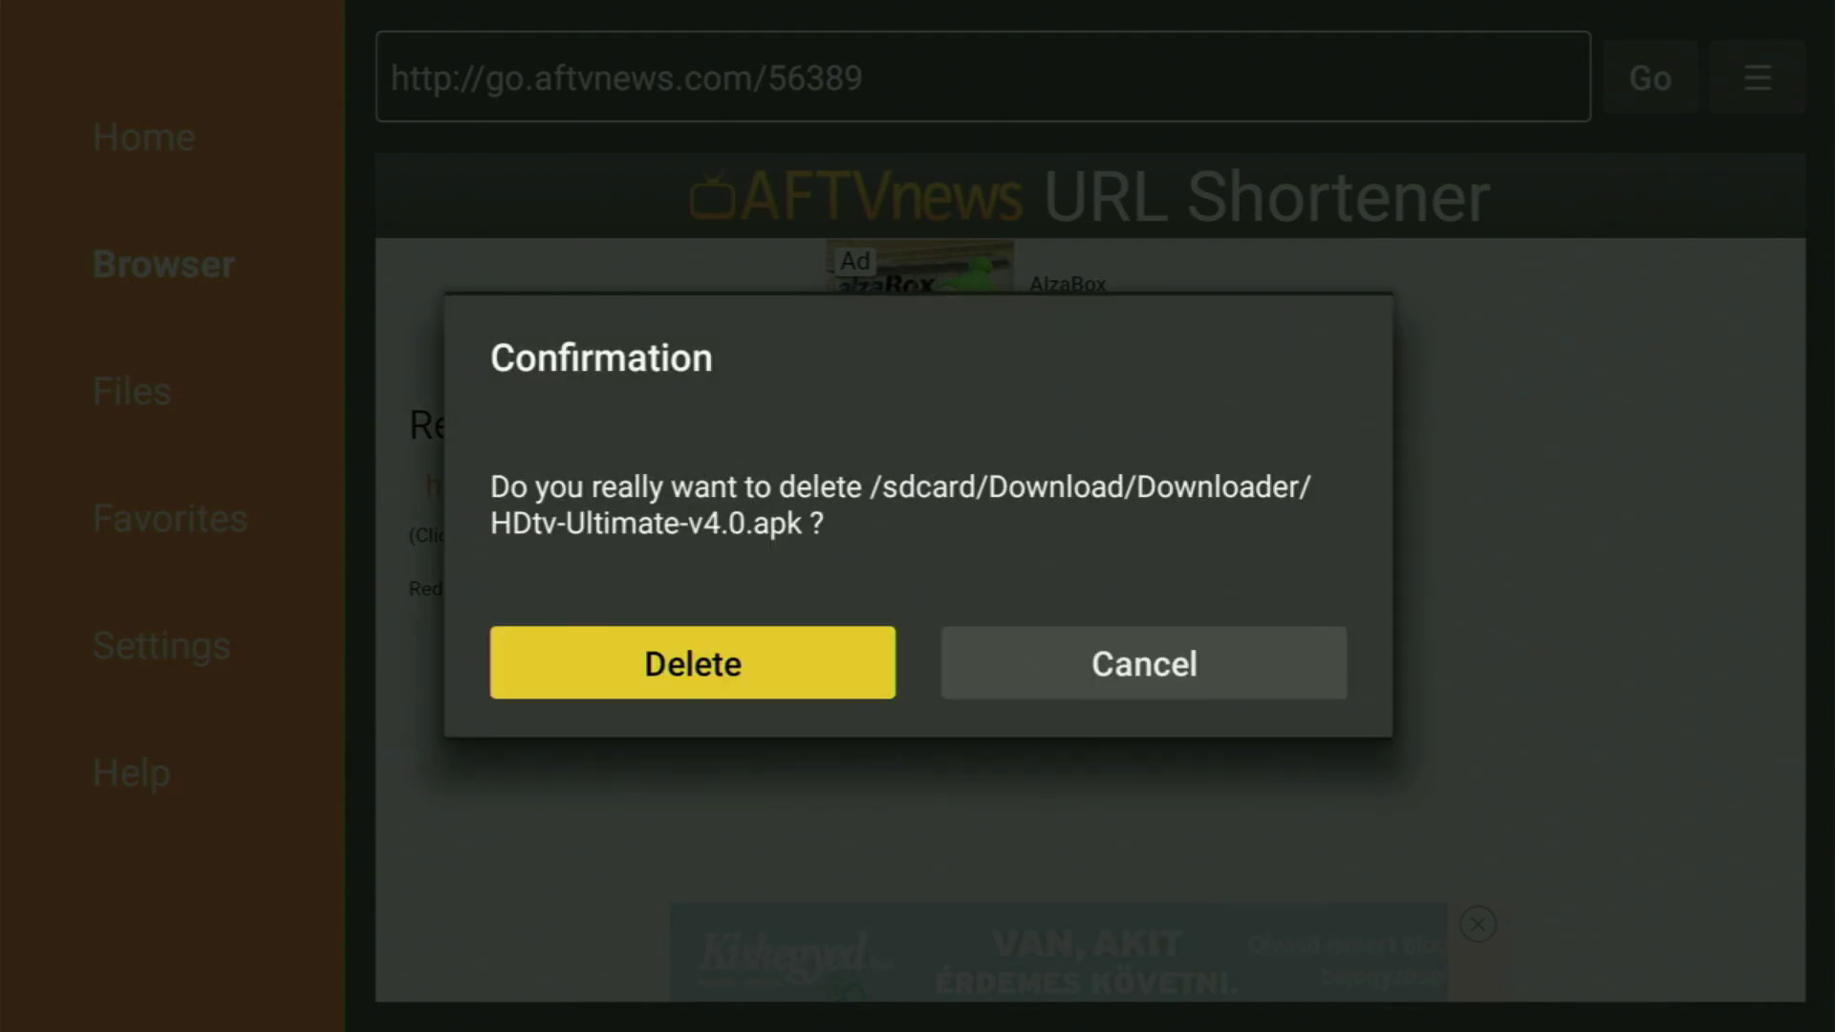
key(Return)
key(Home)
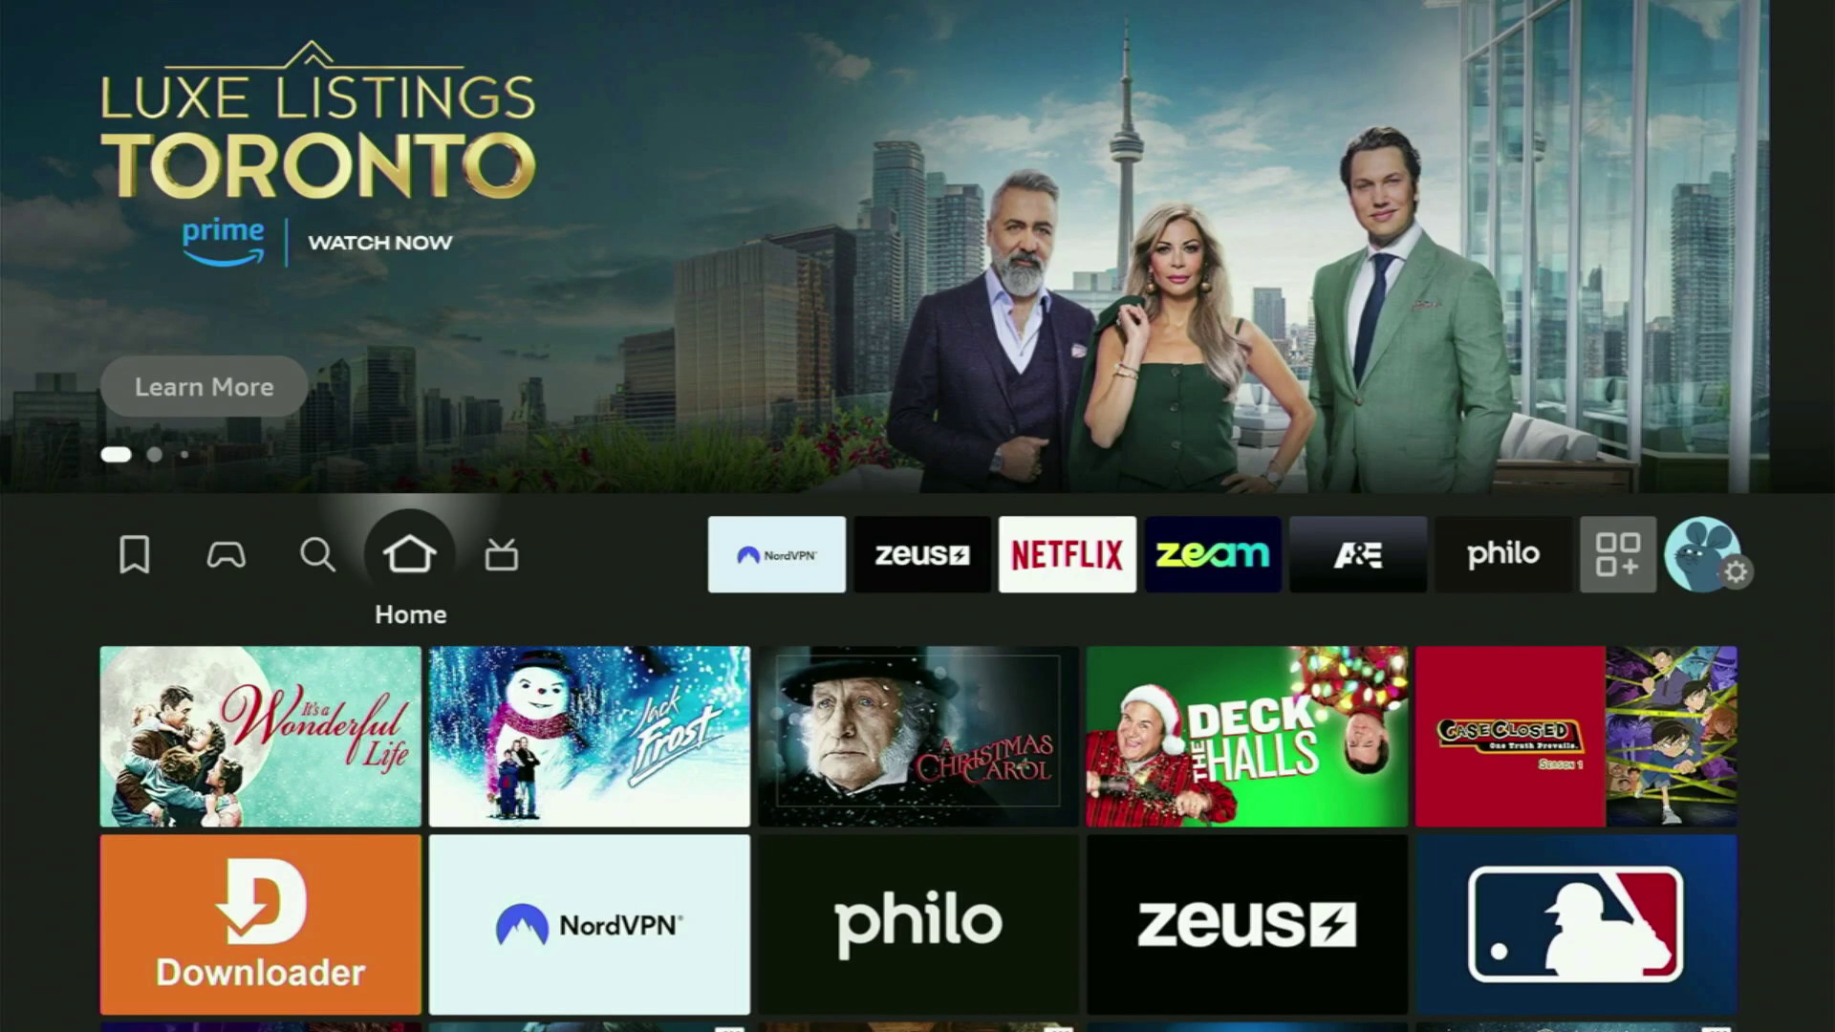
- Open the full list of apps and channels, locate the HDtv app and go to NordVPN
key(Right)
key(Right)
key(Right)
key(Right)
key(Right)
key(Right)
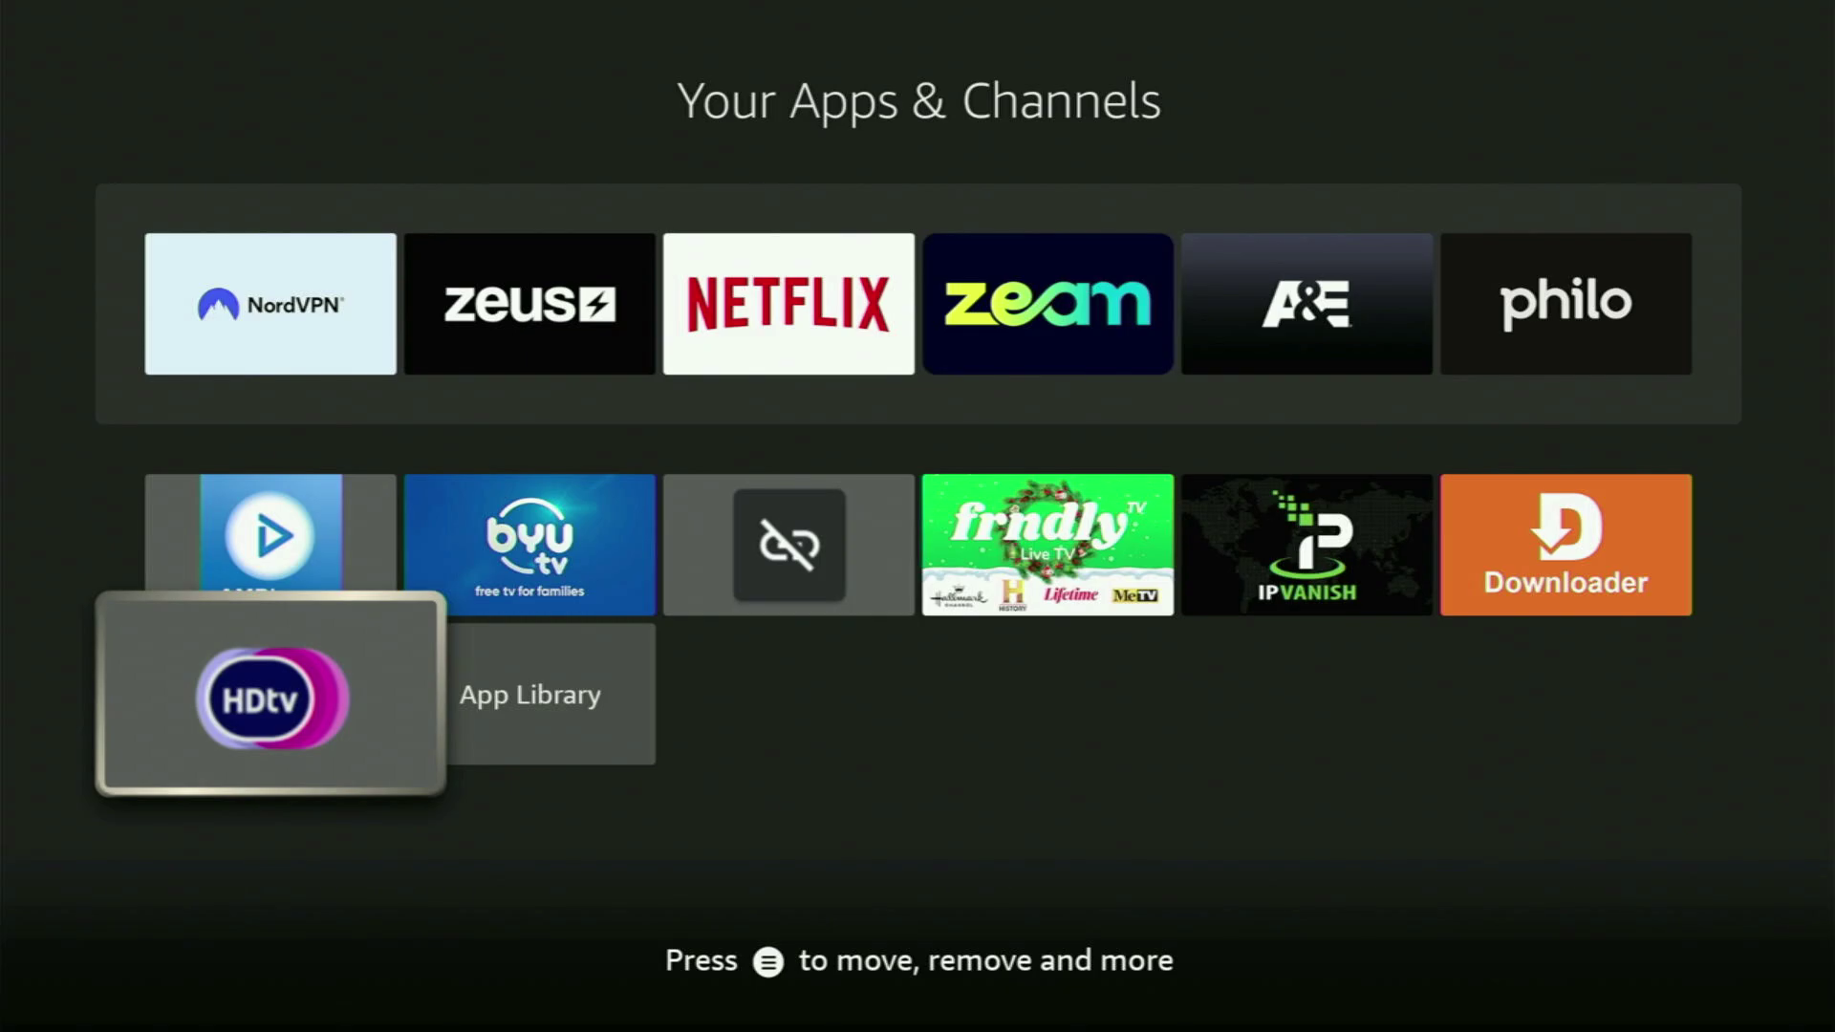
key(Up)
key(Up)
key(Up)
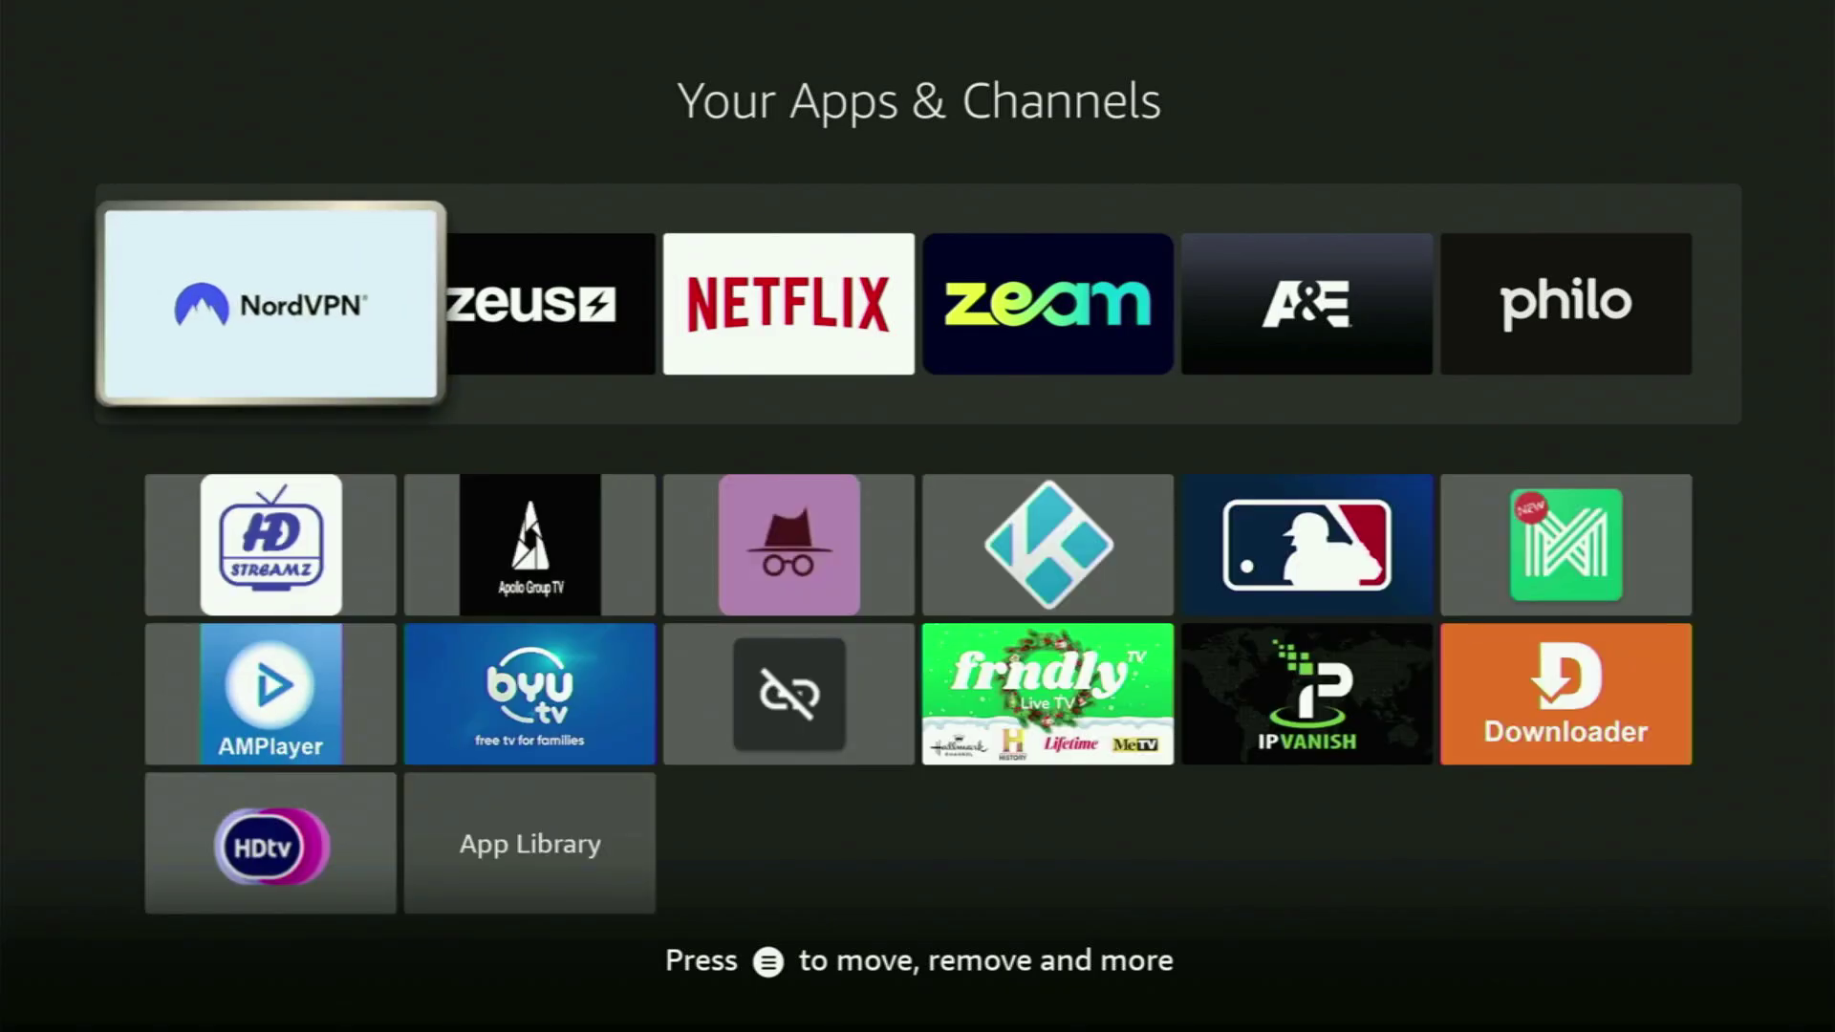